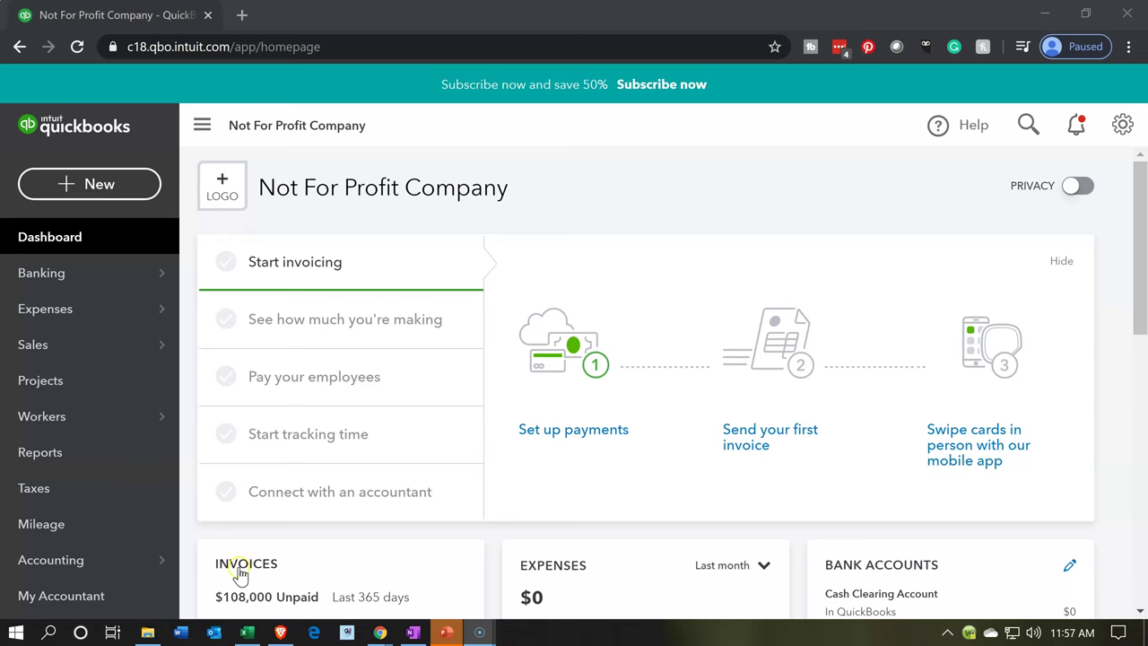
# Switch to the Problem 1 14nn Excel workbook and review the salaries journal entries 3 and 3b on sheet 5.
pyautogui.click(244, 632)
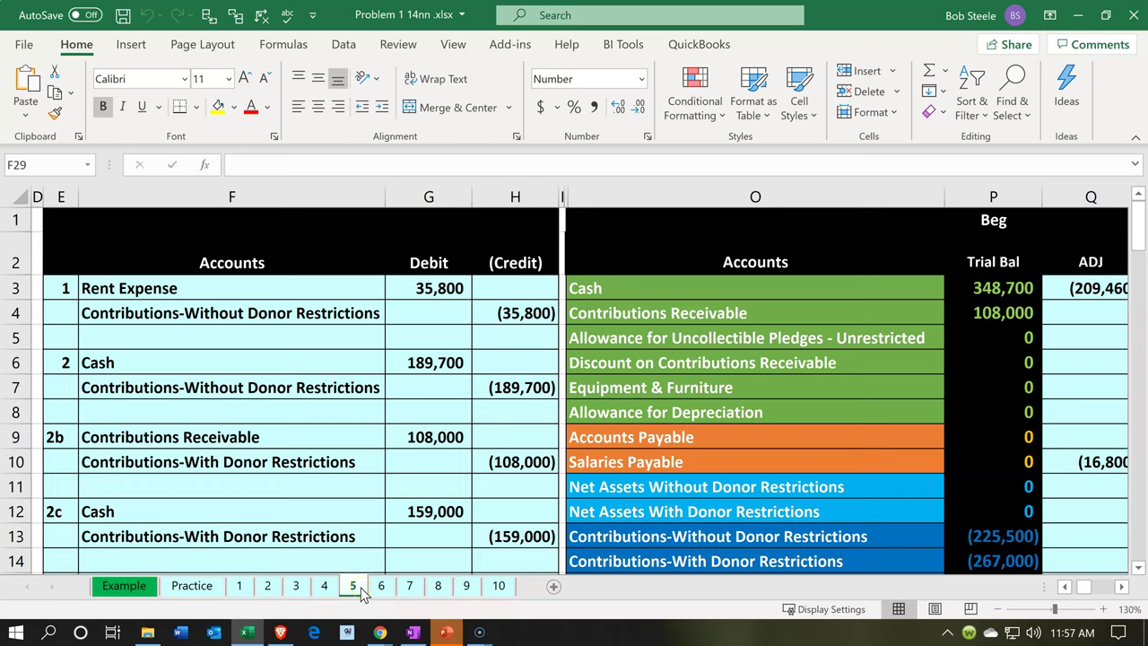
pyautogui.click(320, 536)
pyautogui.scroll(-1, 323, 536)
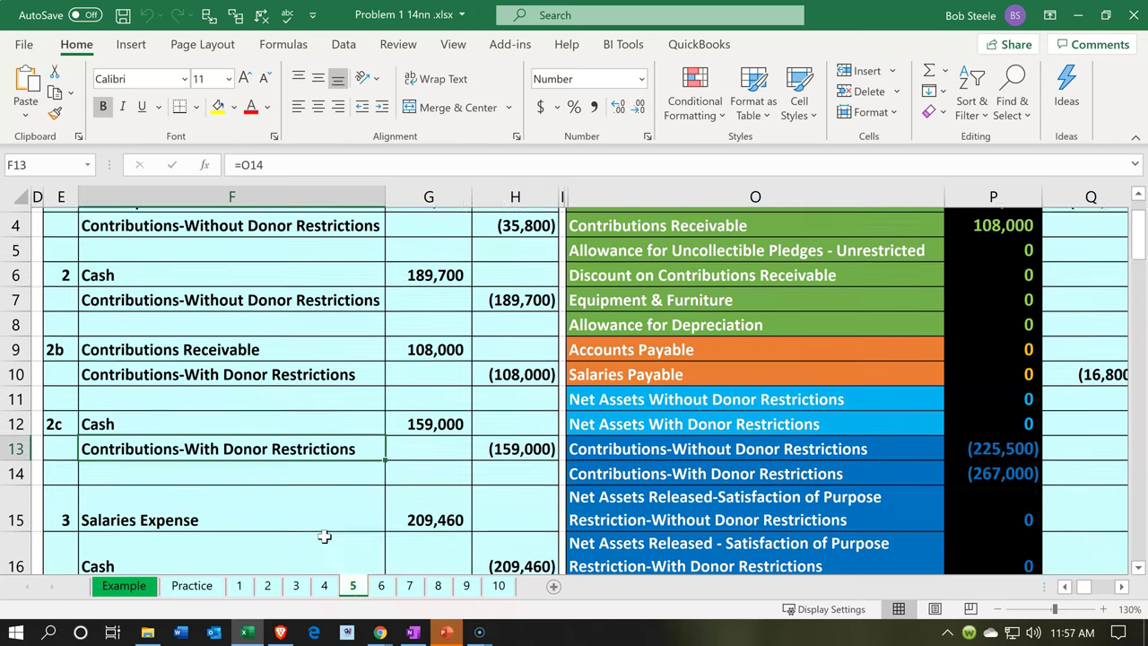
pyautogui.scroll(-2, 324, 536)
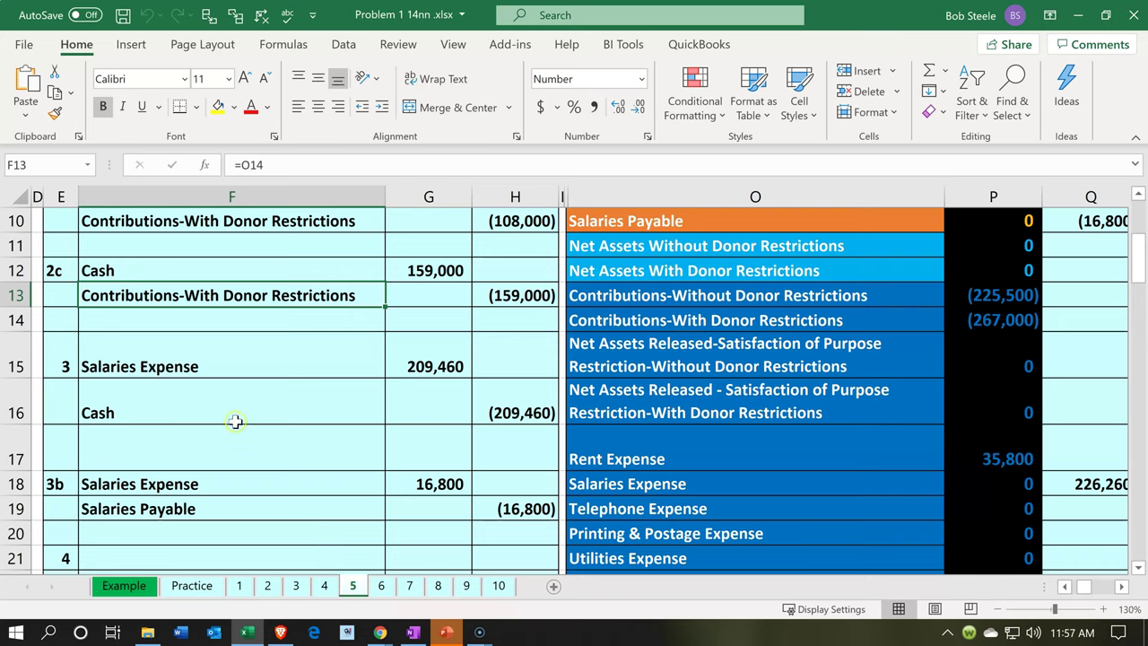
pyautogui.click(199, 361)
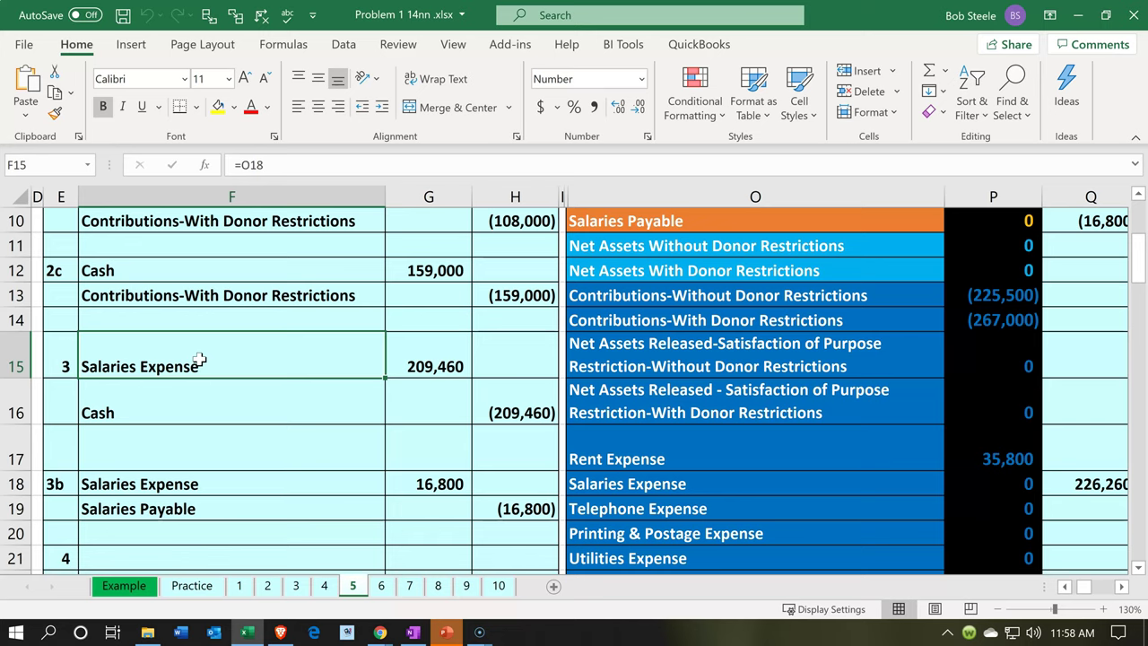
pyautogui.scroll(-1, 199, 358)
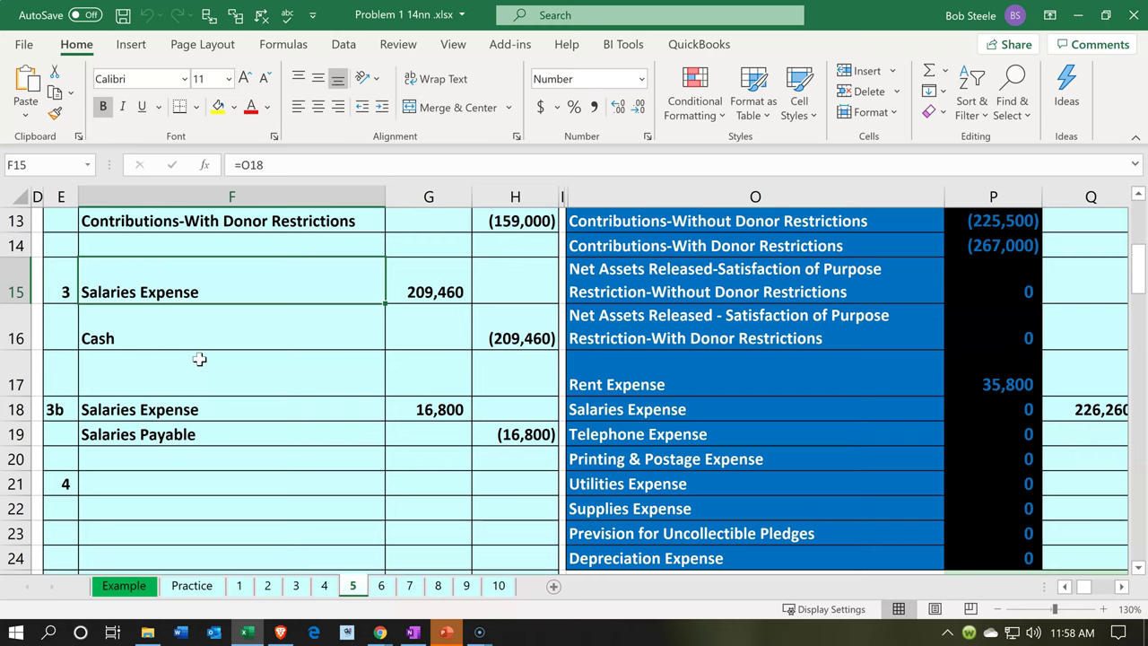
# Examine how the salaries entries flow into the trial balance adjustments, including the formula in the Salaries Expense adjustment cell.
pyautogui.press('Down')
pyautogui.press('Right')
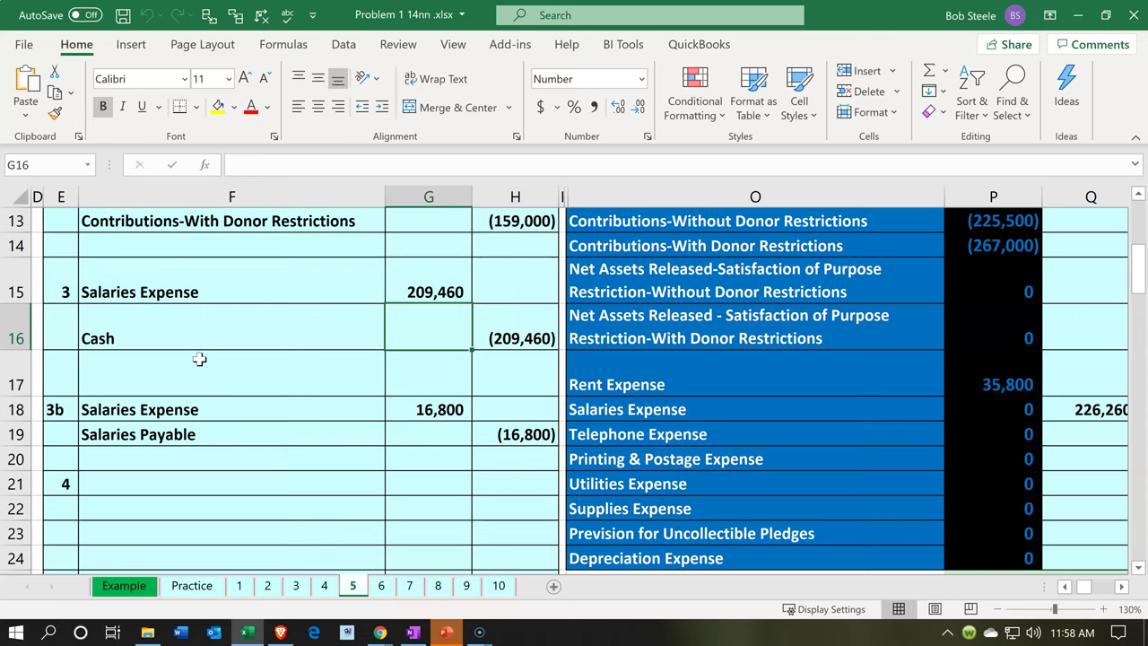
pyautogui.press('Right')
pyautogui.press('Right')
pyautogui.press('Right')
pyautogui.press('Right')
pyautogui.press('Right')
pyautogui.press('Right')
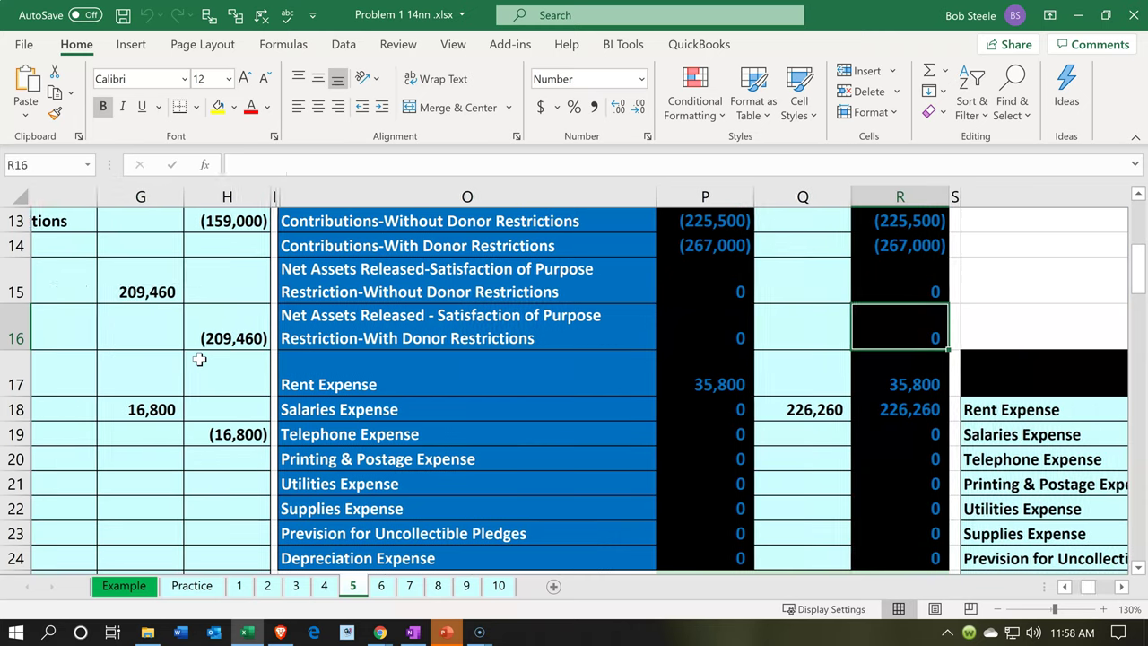
pyautogui.scroll(4, 390, 384)
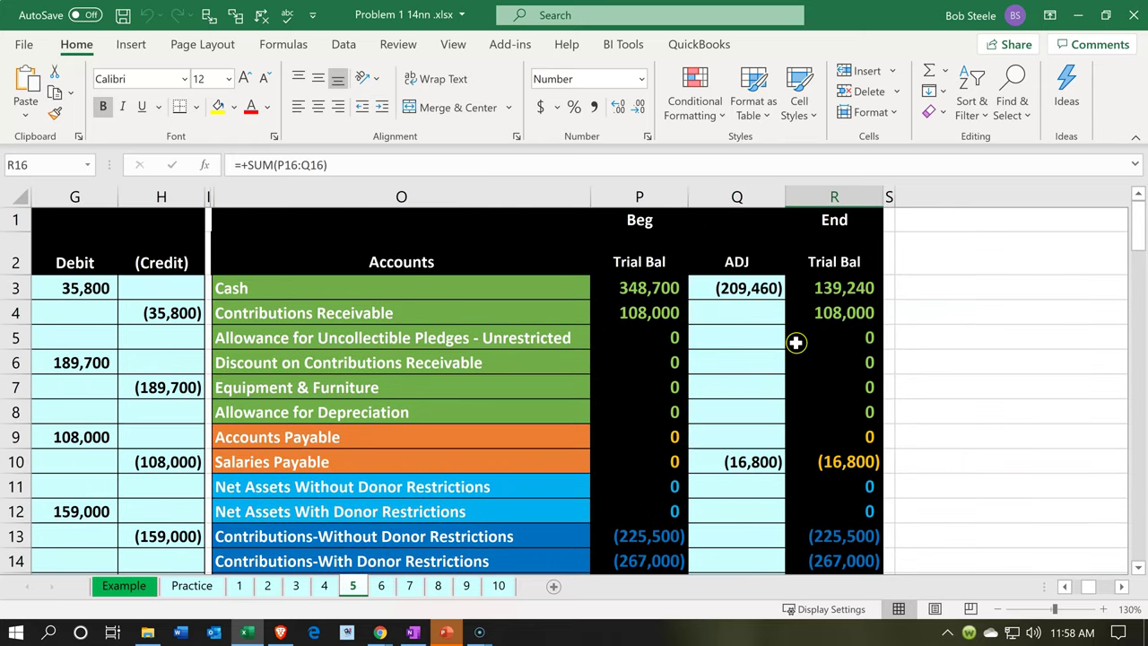
pyautogui.scroll(-2, 758, 305)
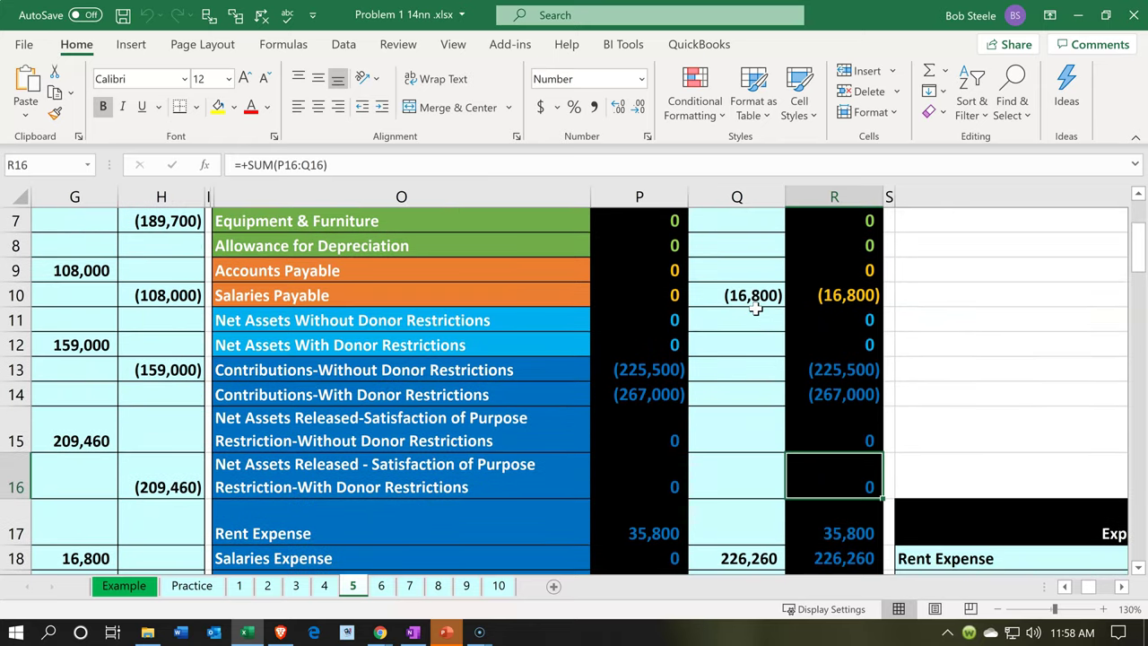
pyautogui.scroll(-2, 748, 356)
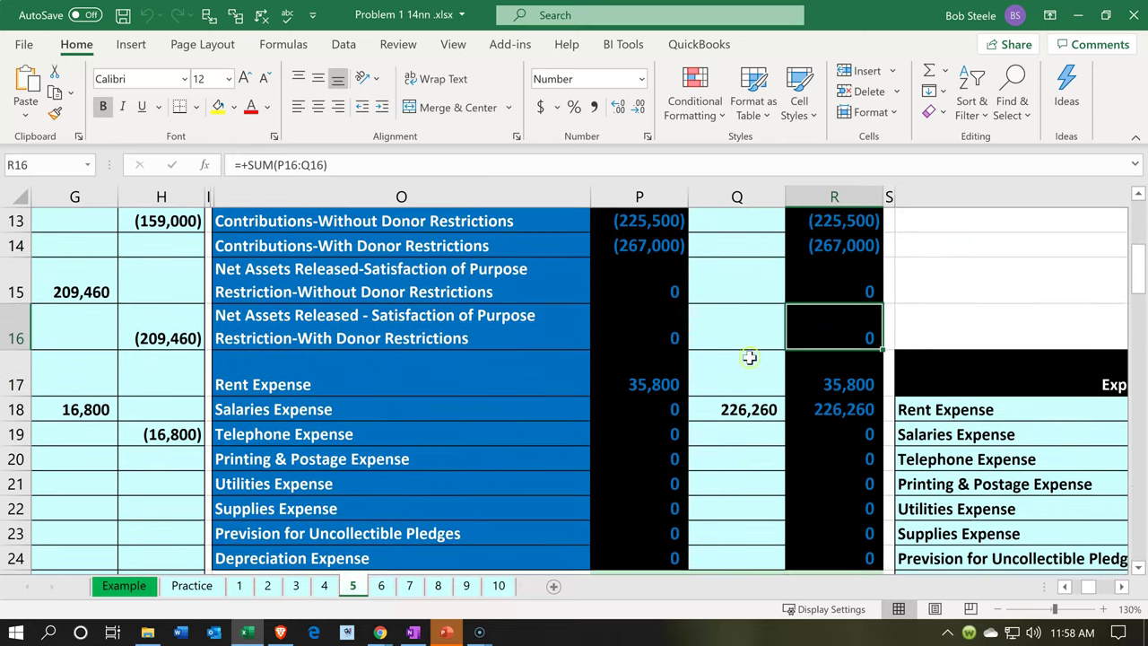
pyautogui.click(701, 412)
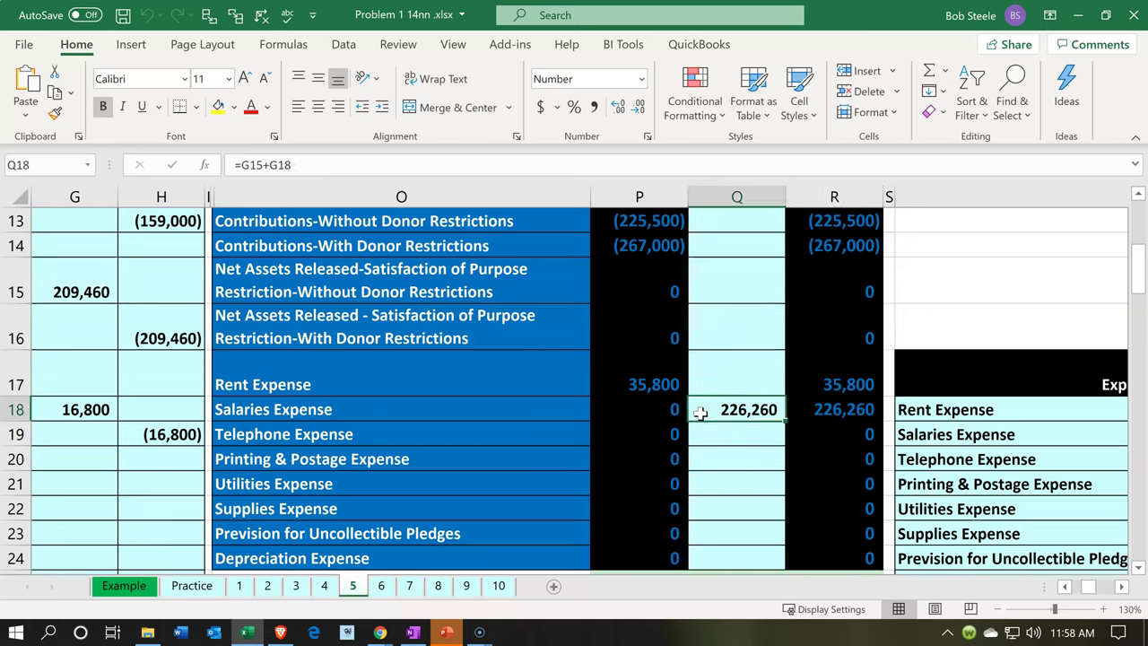
# Look over the expense allocation table, the Statement of Financial Position and the Statement of Activities.
pyautogui.press('Right')
pyautogui.press('Right')
pyautogui.press('Right')
pyautogui.press('Right')
pyautogui.press('Right')
pyautogui.press('Right')
pyautogui.press('Right')
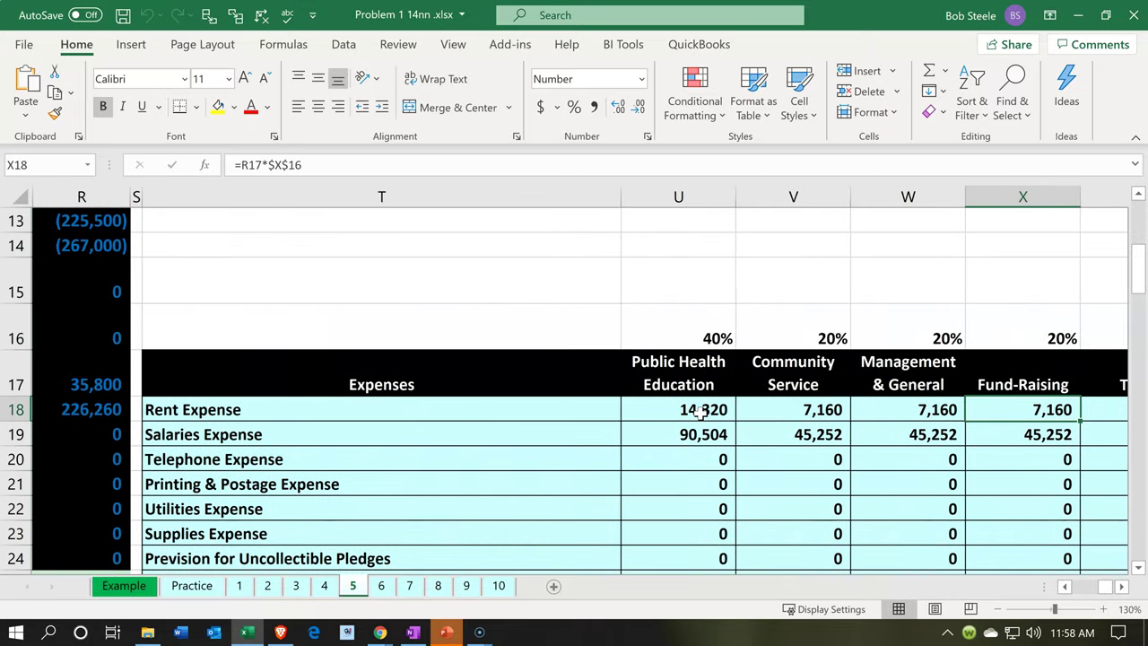
pyautogui.scroll(-4, 700, 412)
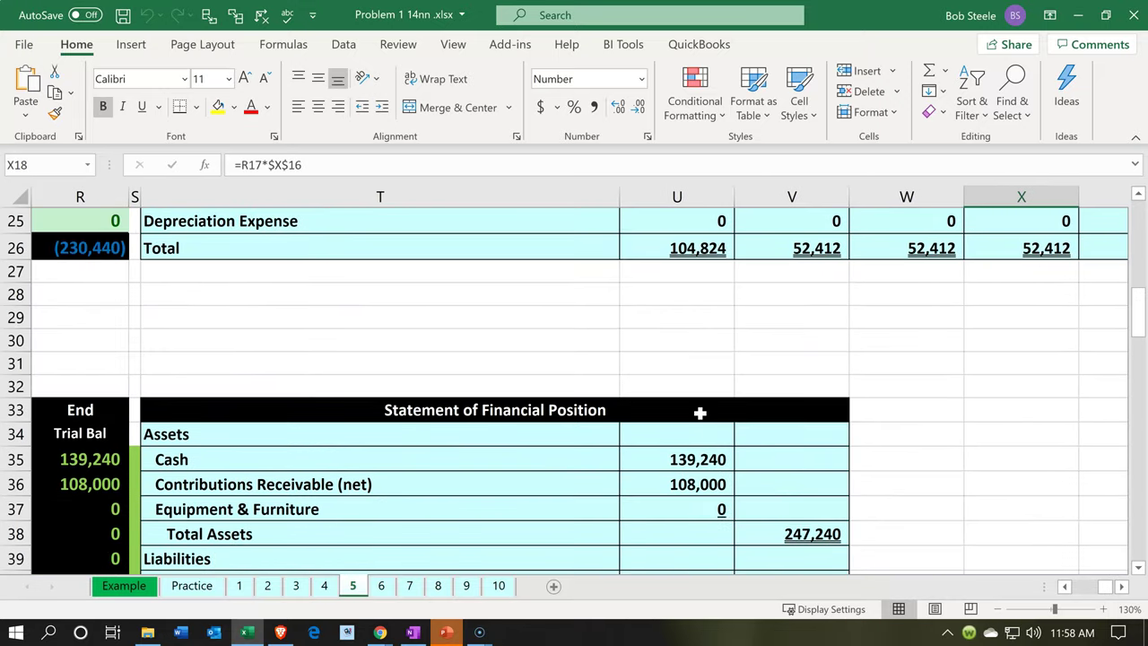
pyautogui.scroll(-4, 700, 412)
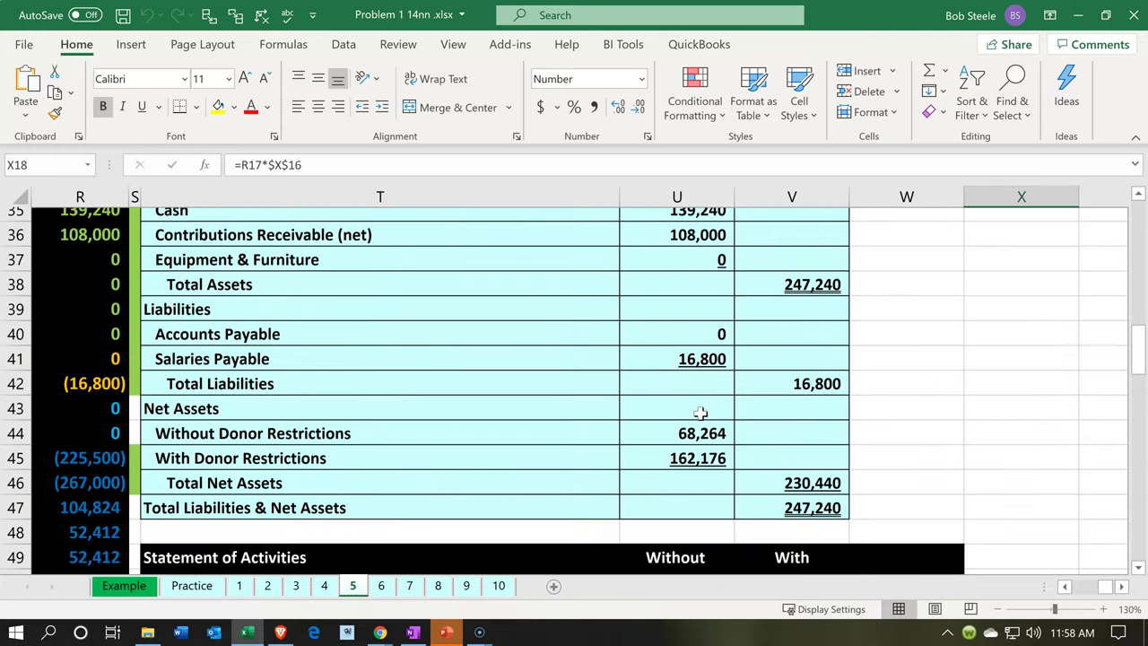
pyautogui.scroll(-1, 700, 411)
pyautogui.scroll(-4, 700, 415)
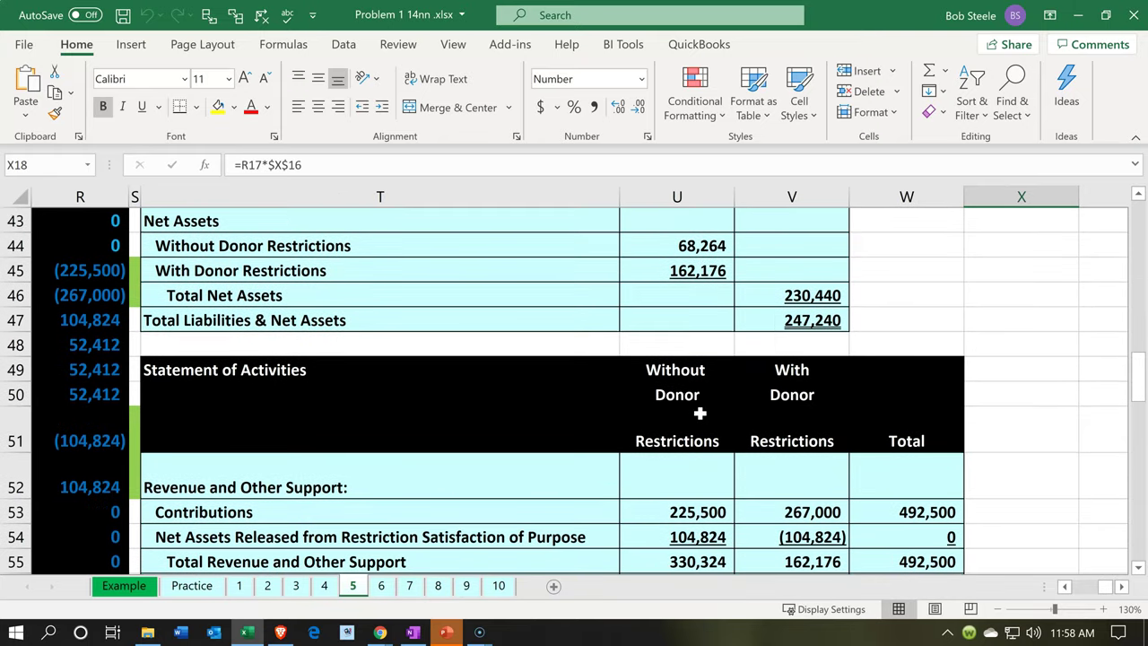
pyautogui.scroll(-2, 700, 412)
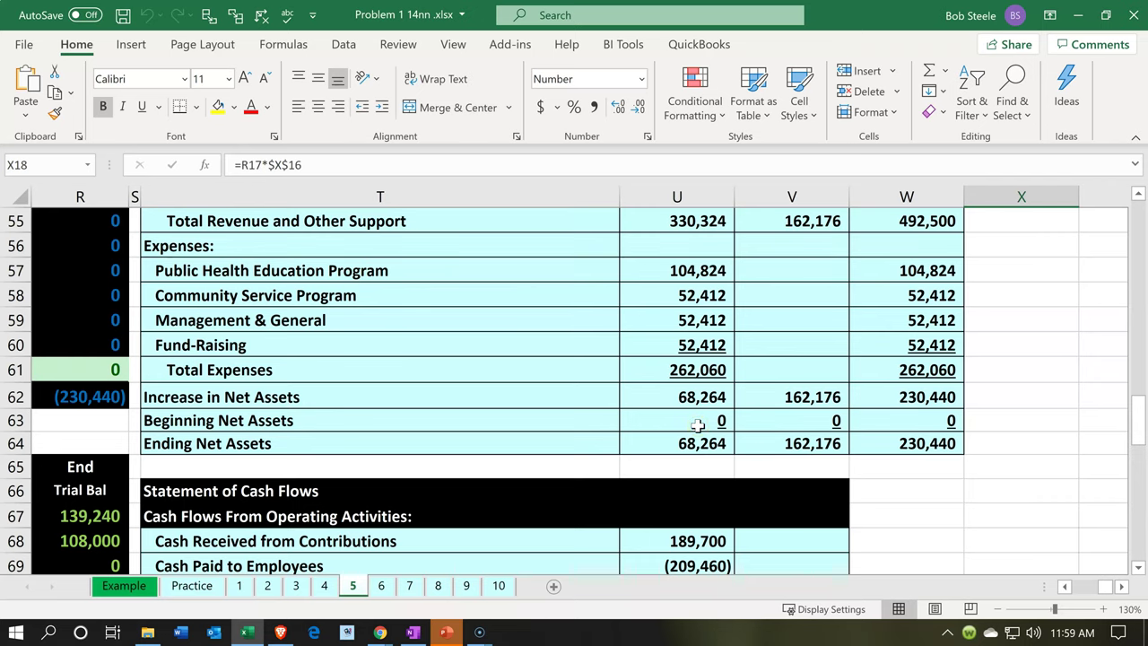
pyautogui.scroll(1, 697, 424)
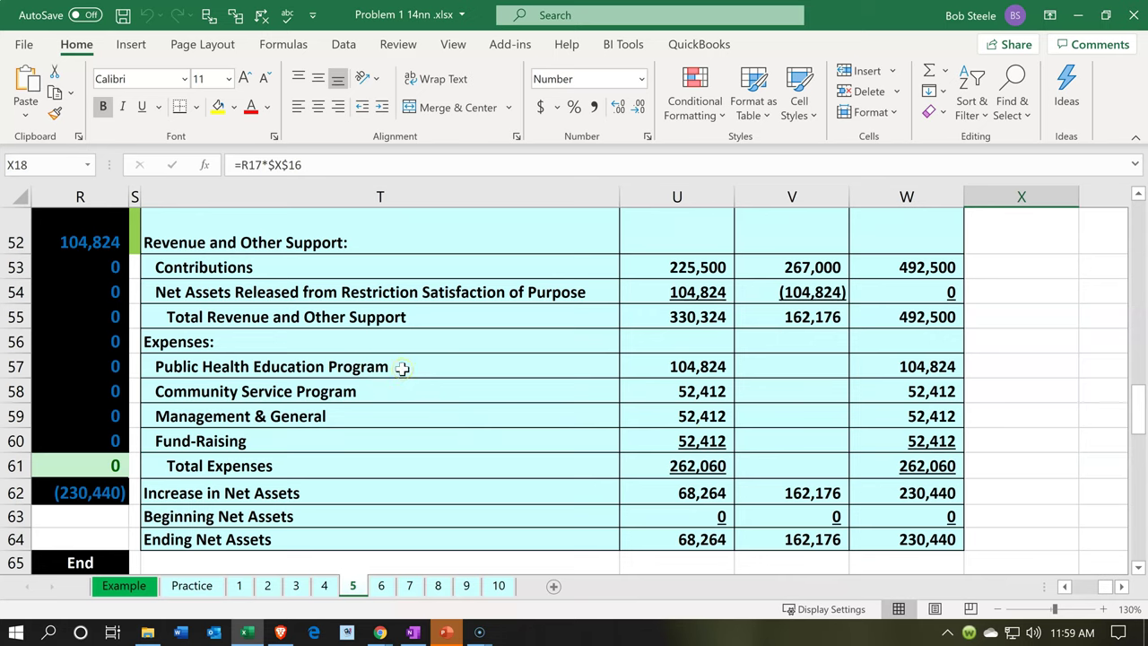
# Inspect the expense lines by function in the Statement of Activities, from Public Health Education Program through Fund-Raising.
pyautogui.moveTo(401, 367); pyautogui.dragTo(400, 451)
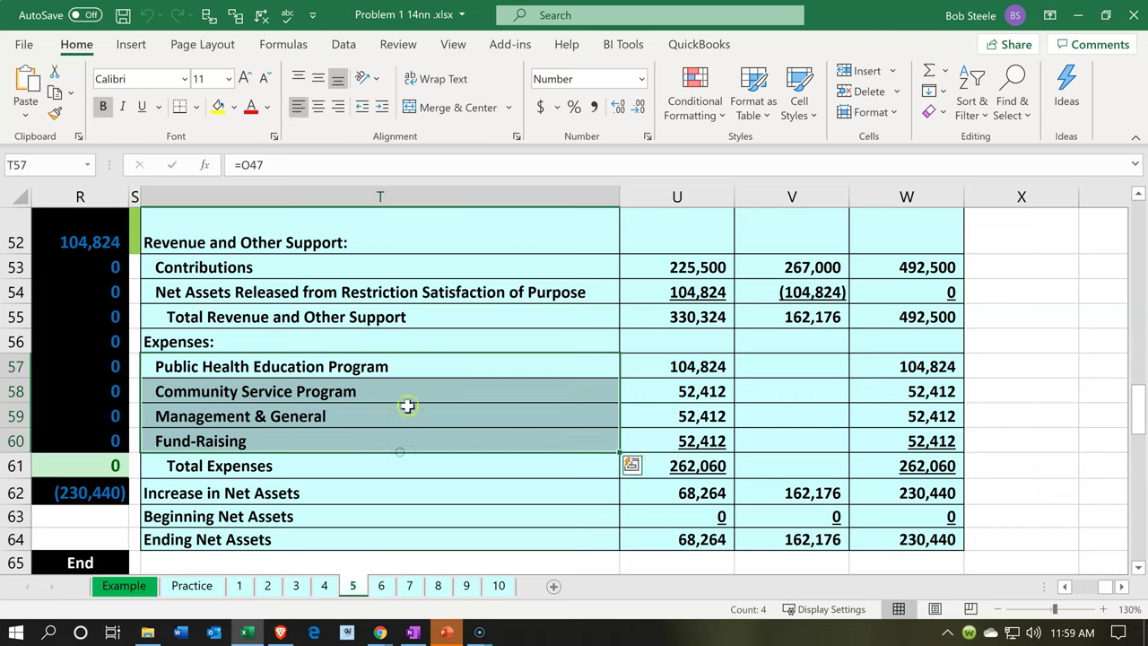
pyautogui.click(407, 375)
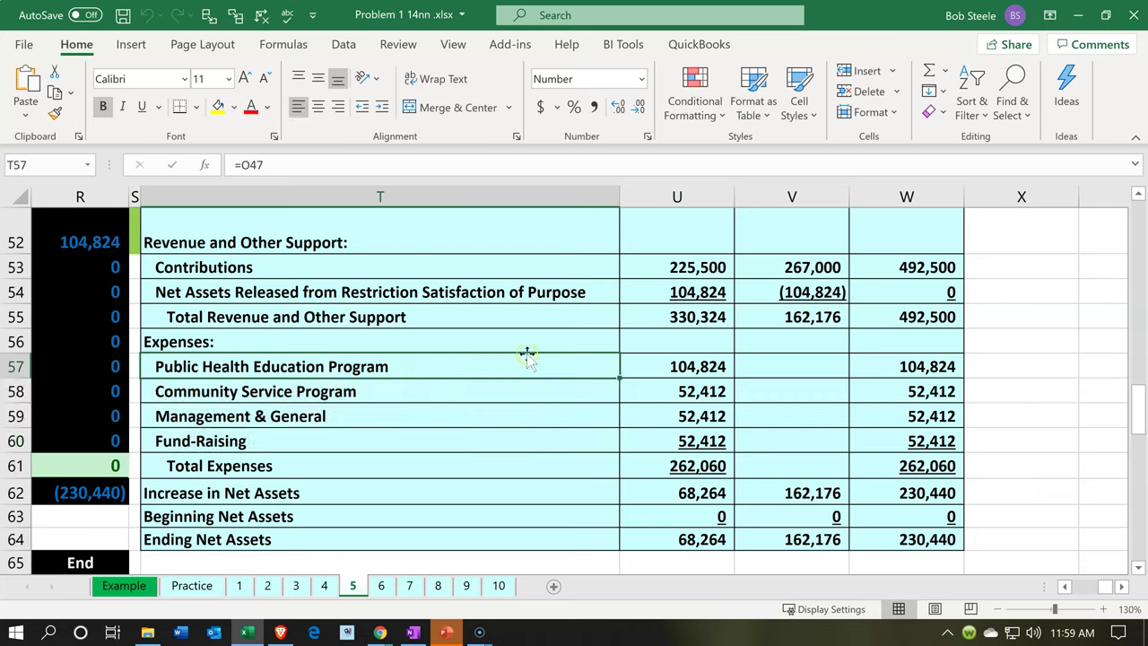
pyautogui.press('Down')
pyautogui.press('Down')
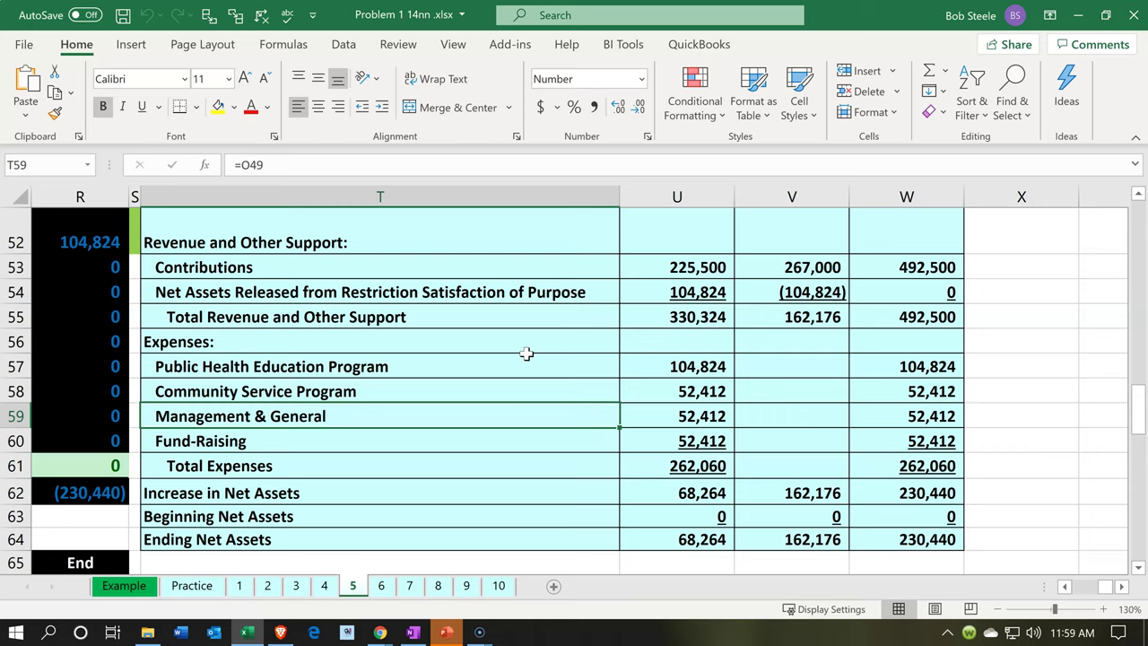
pyautogui.press('Down')
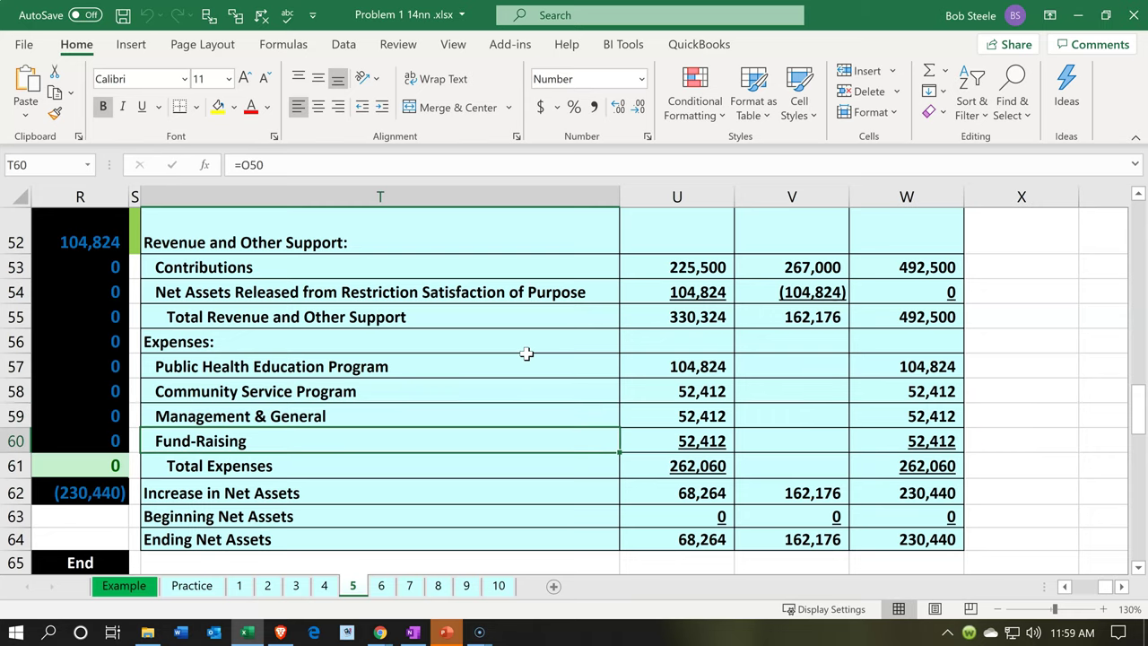
# Go back to the expense allocation table and review its Rent, Salaries and Telephone Expense rows.
pyautogui.scroll(2, 527, 354)
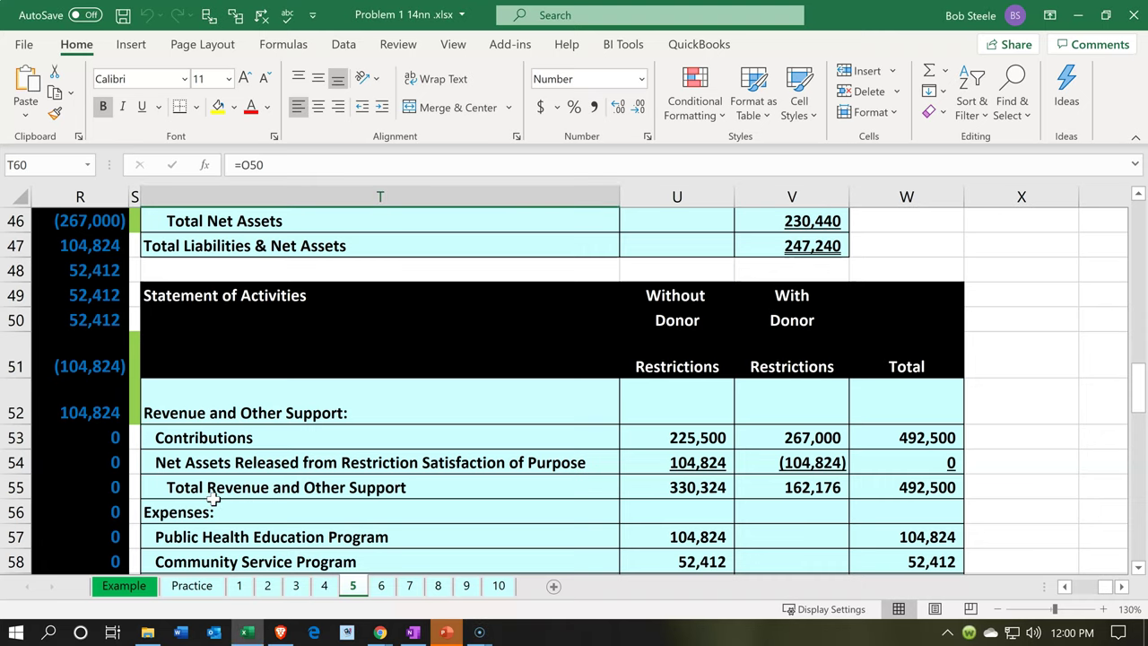
pyautogui.scroll(6, 213, 499)
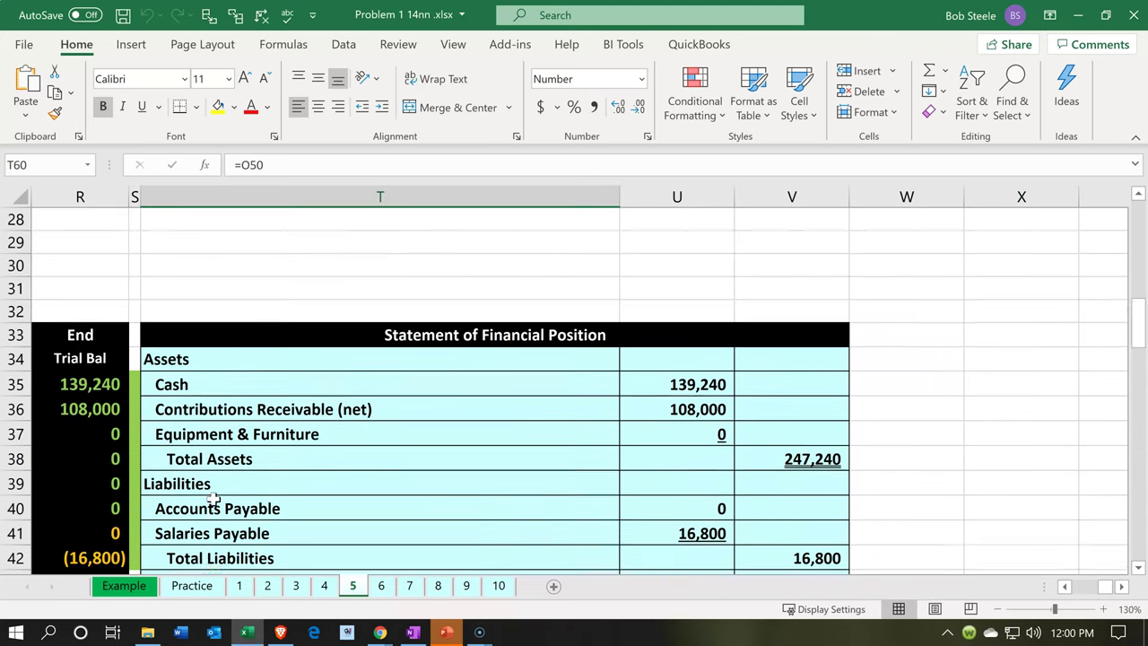
pyautogui.scroll(5, 213, 499)
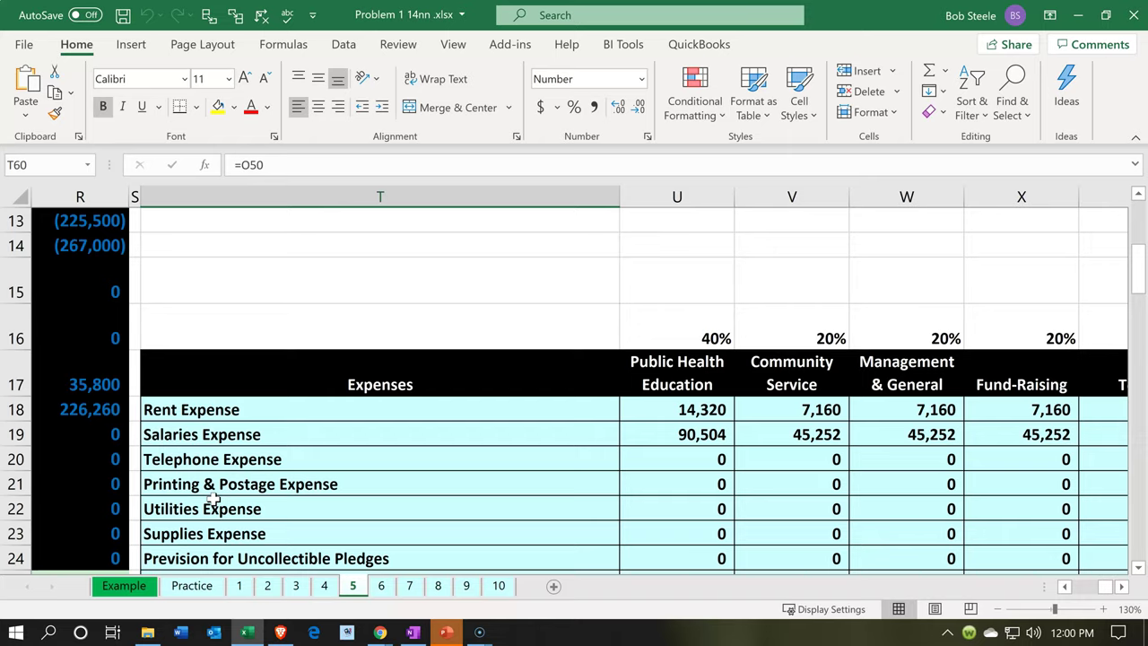
pyautogui.scroll(-1, 213, 499)
pyautogui.click(280, 316)
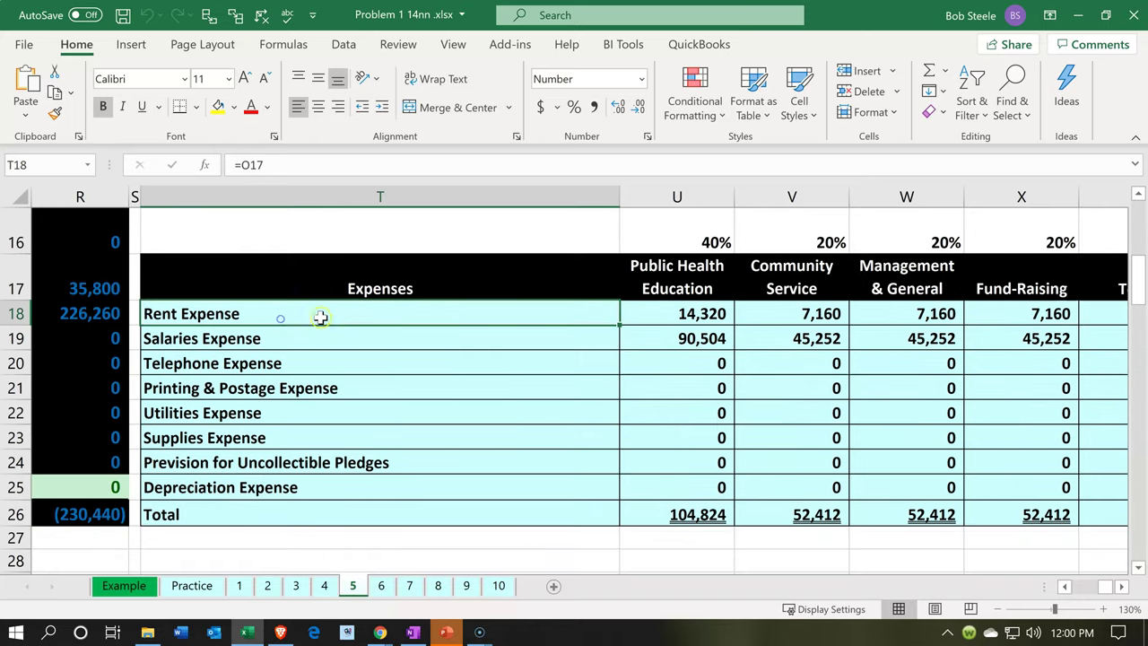
pyautogui.press('Down')
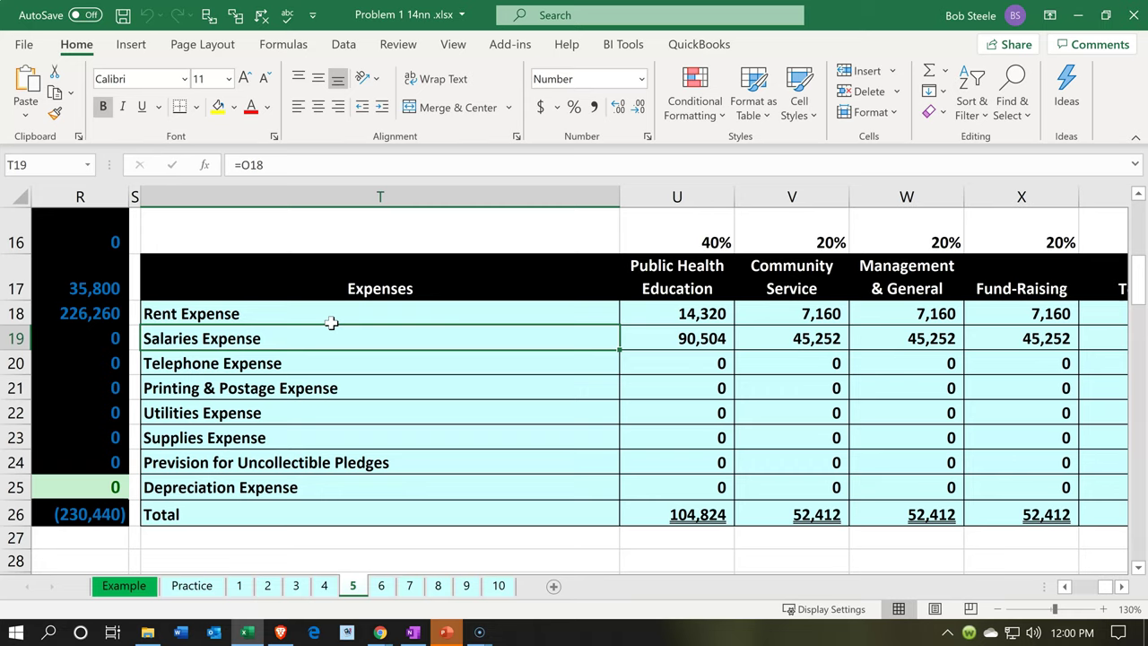
pyautogui.press('Up')
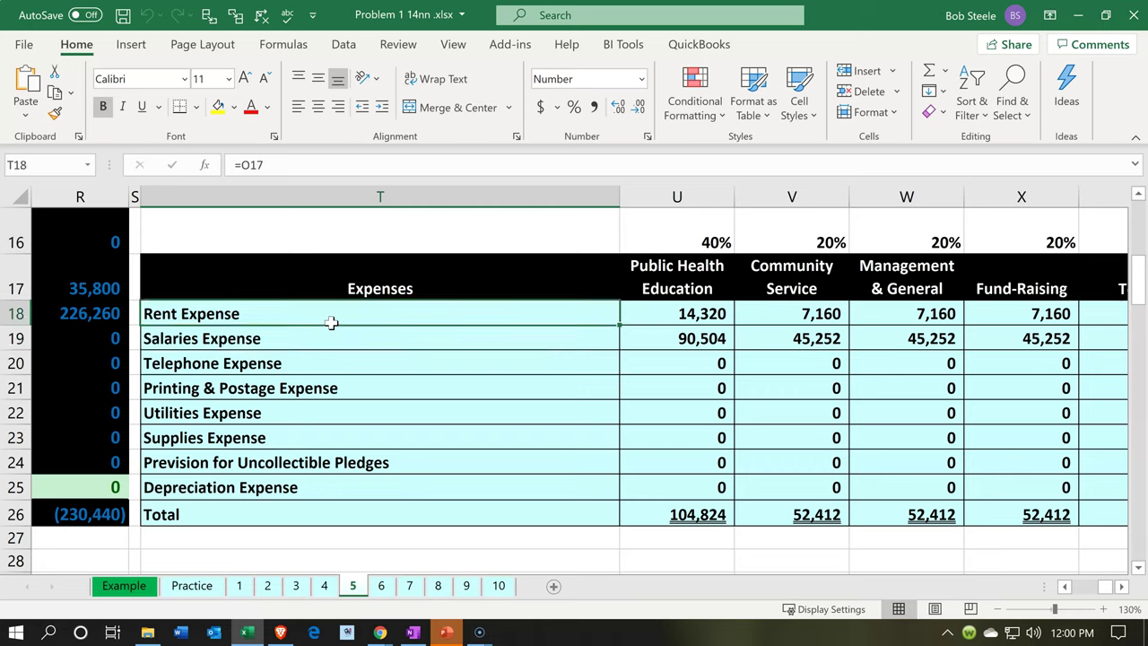
pyautogui.press('Down')
pyautogui.press('Down')
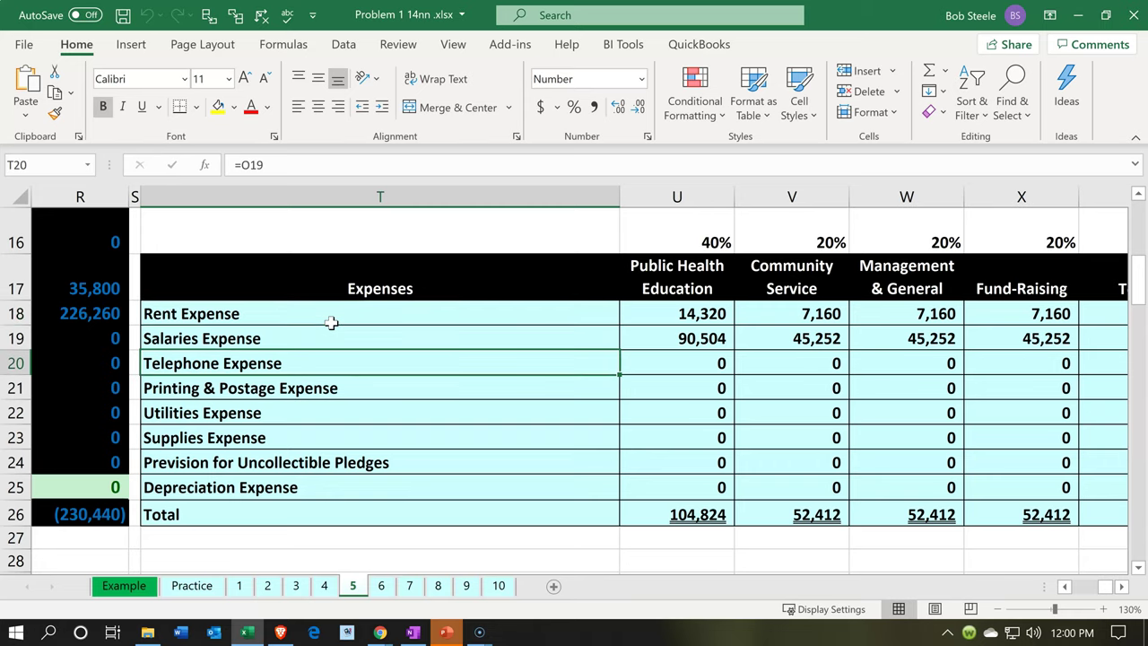
# Examine the allocation table's function headings from Public Health Education to Total and the allocation percentages above them.
pyautogui.press('Right')
pyautogui.press('Up')
pyautogui.press('Up')
pyautogui.press('Up')
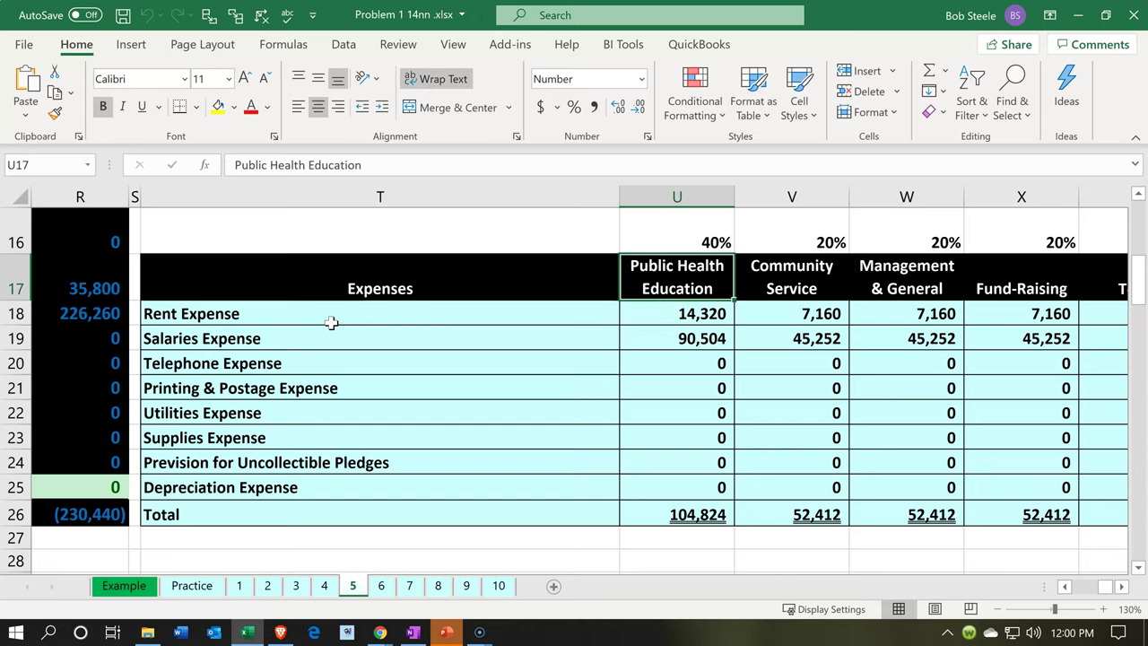
pyautogui.press('Right')
pyautogui.press('Right')
pyautogui.press('Right')
pyautogui.press('Right')
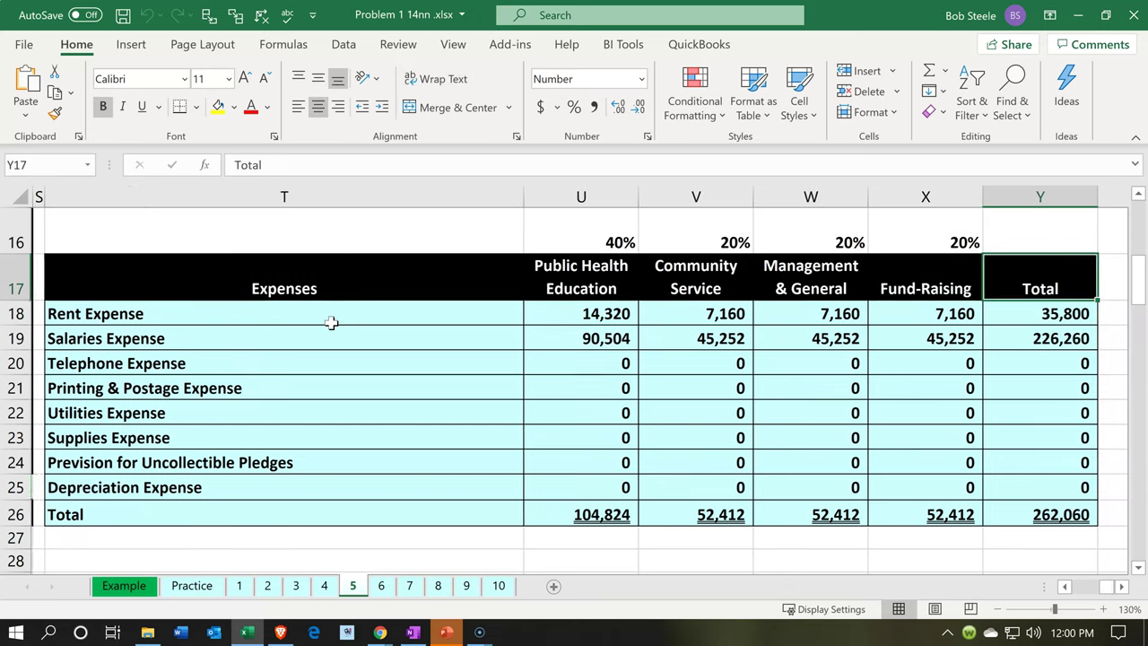
pyautogui.press('Up')
pyautogui.press('Left')
pyautogui.press('Left')
pyautogui.press('Left')
pyautogui.press('Left')
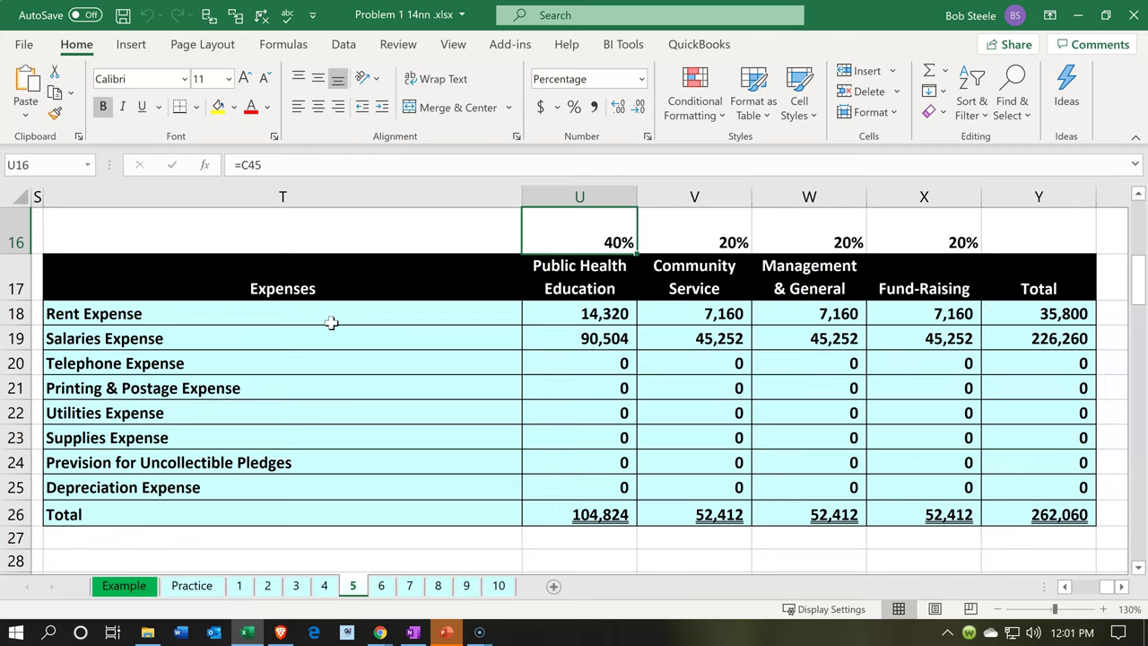
pyautogui.press('Left')
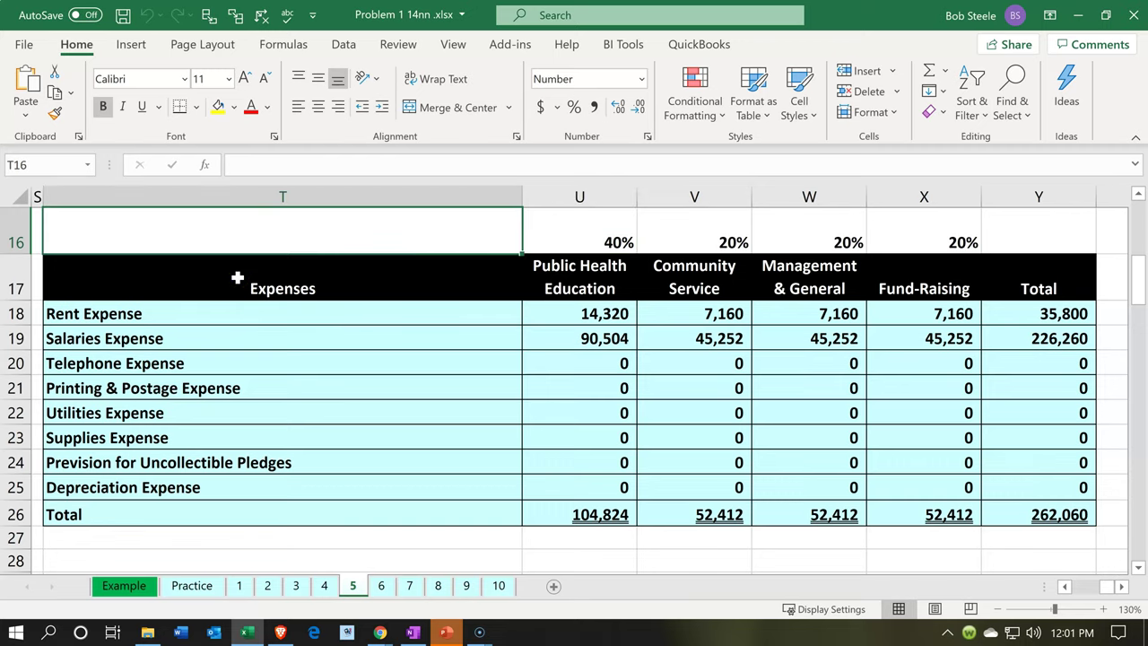
# Return to the journal entries and select the Salaries Expense account cell F15 of entry 3.
pyautogui.press('Left')
pyautogui.press('Left')
pyautogui.press('Left')
pyautogui.press('Left')
pyautogui.press('Left')
pyautogui.press('Left')
pyautogui.press('Left')
pyautogui.press('Left')
pyautogui.press('Left')
pyautogui.press('Left')
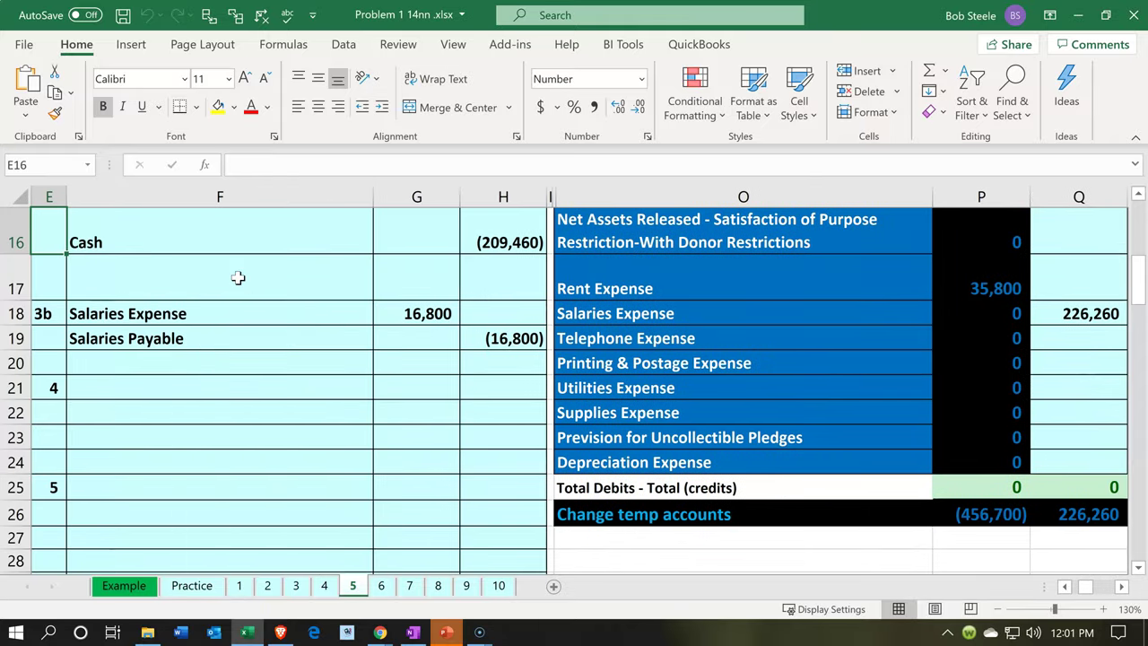
pyautogui.scroll(1, 237, 278)
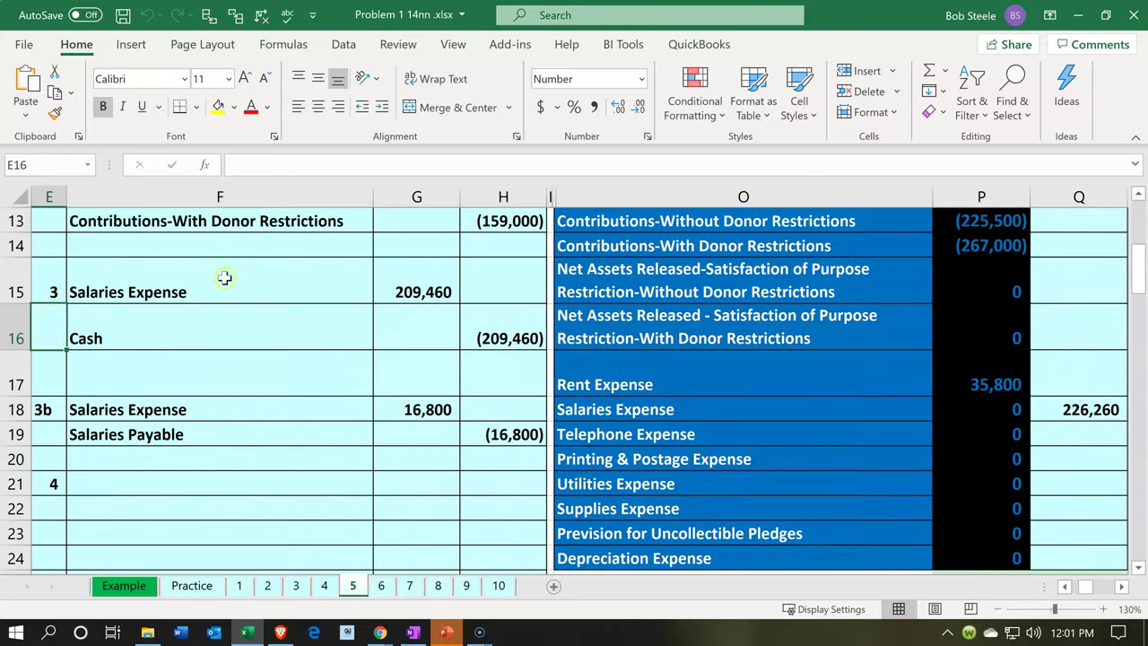
pyautogui.click(224, 278)
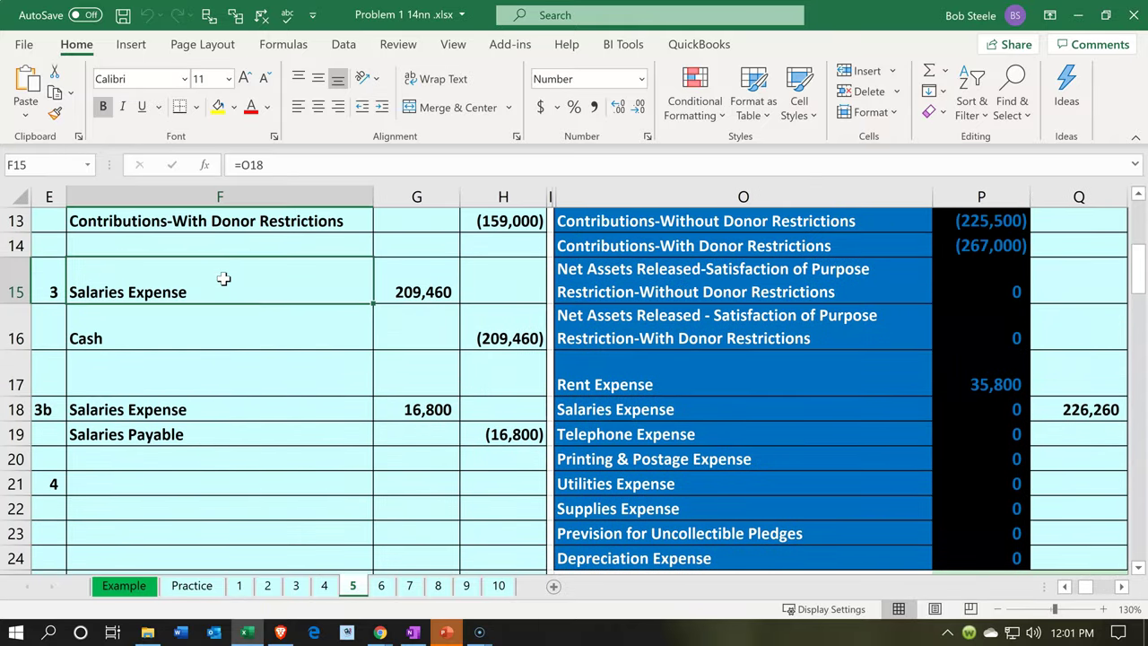
# Switch to the QuickBooks Online company file in Chrome and start a new vendor expense.
pyautogui.click(244, 636)
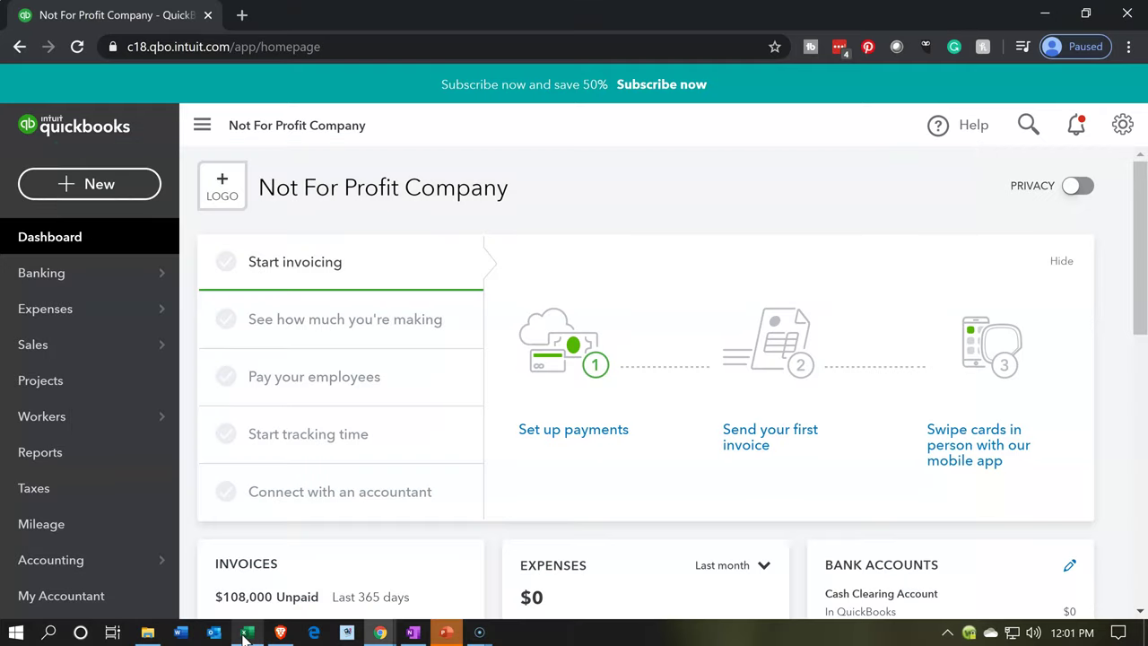
pyautogui.click(143, 186)
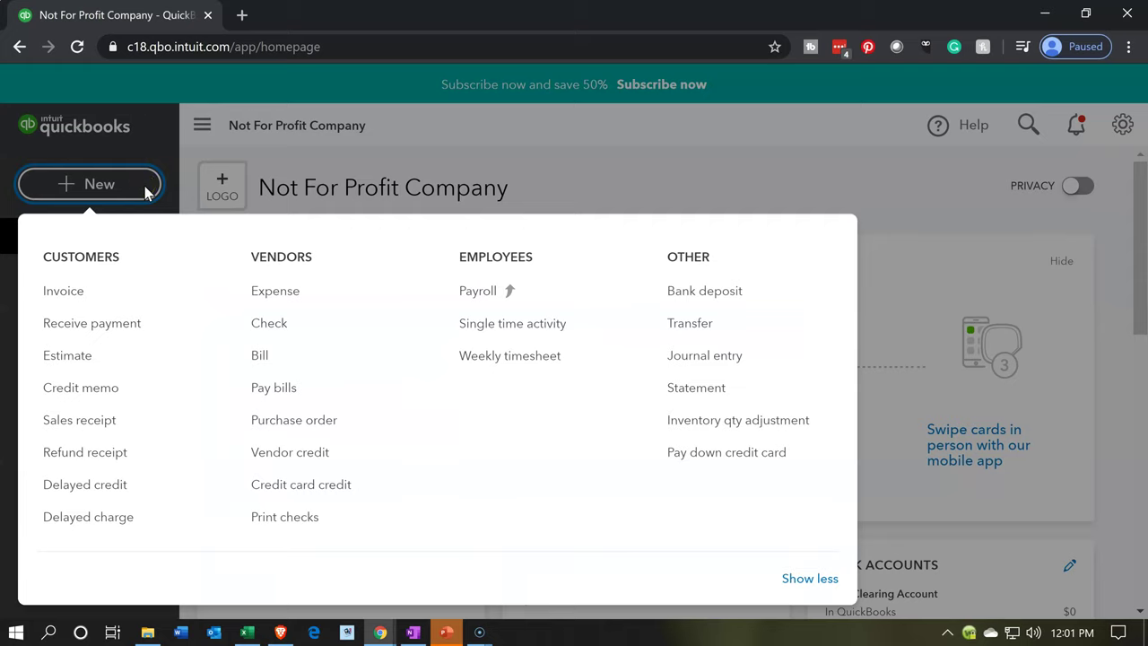
pyautogui.click(280, 287)
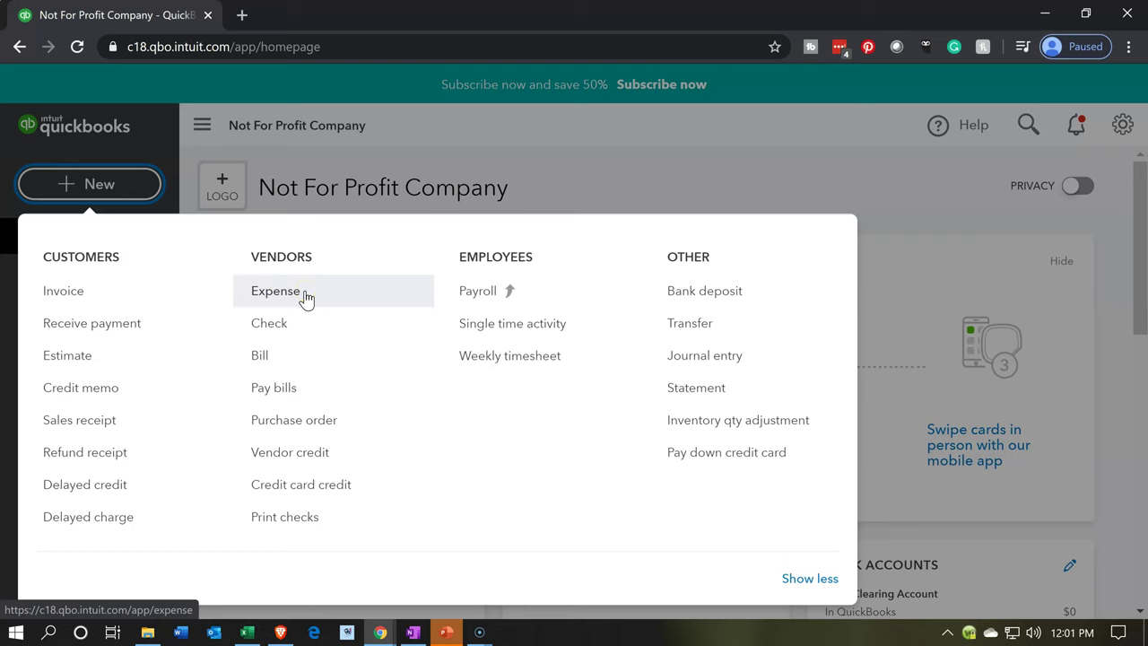
pyautogui.click(305, 296)
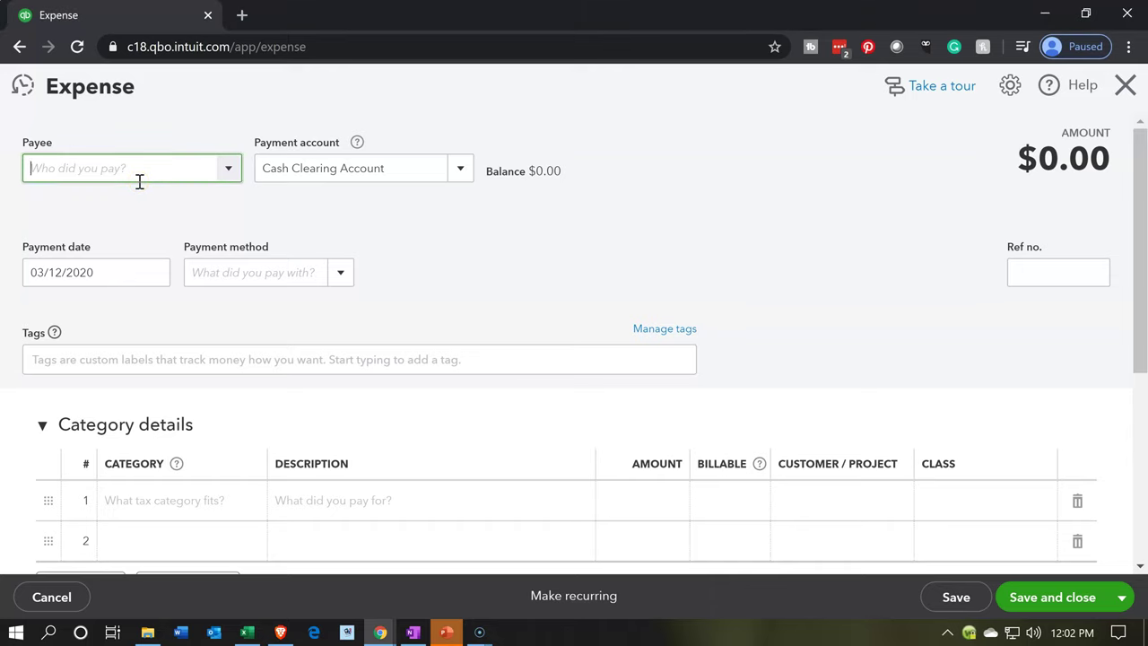
# Enter Employee 1 as the payee and add it as a new name of type Employee.
pyautogui.write('Empl')
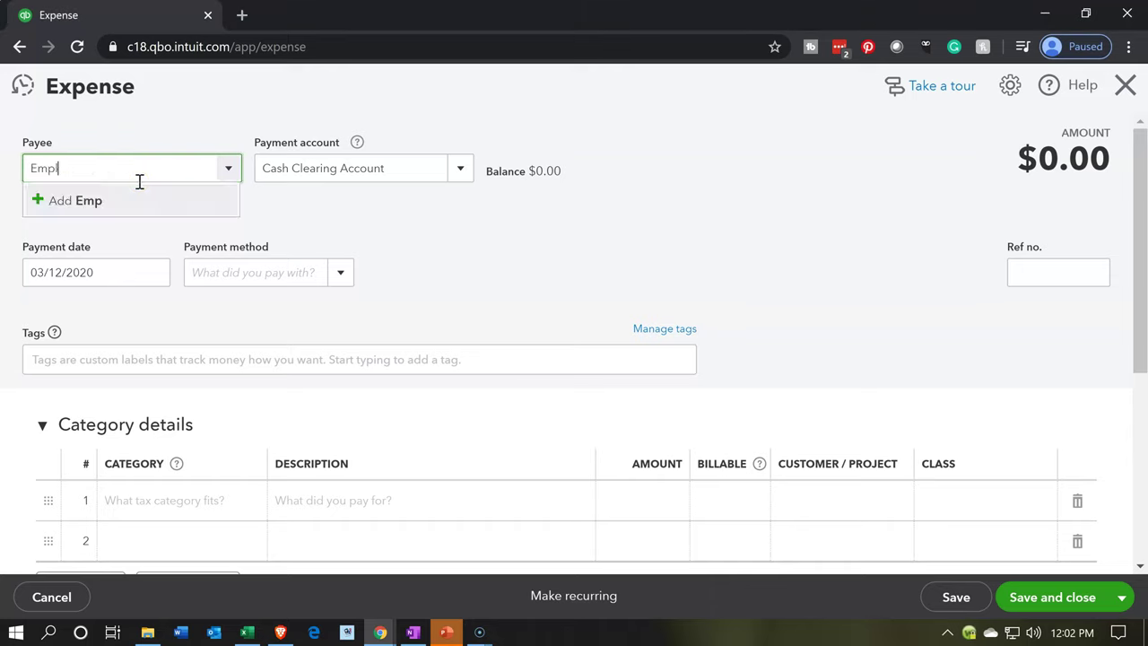
pyautogui.write('oyee')
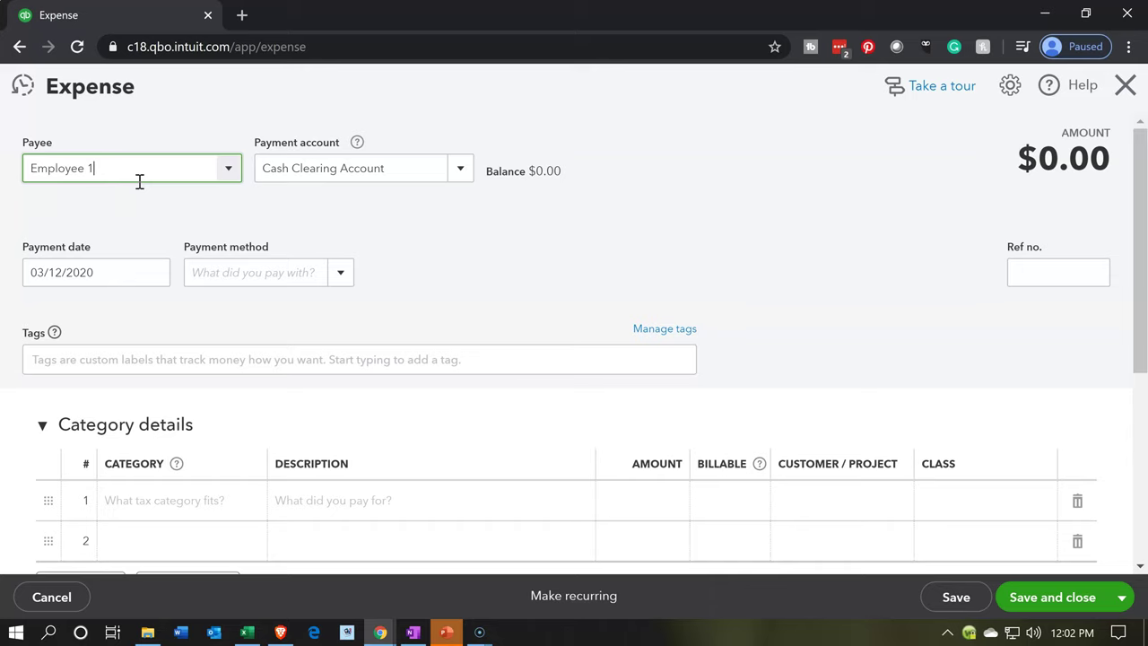
pyautogui.press('Tab')
pyautogui.click(108, 337)
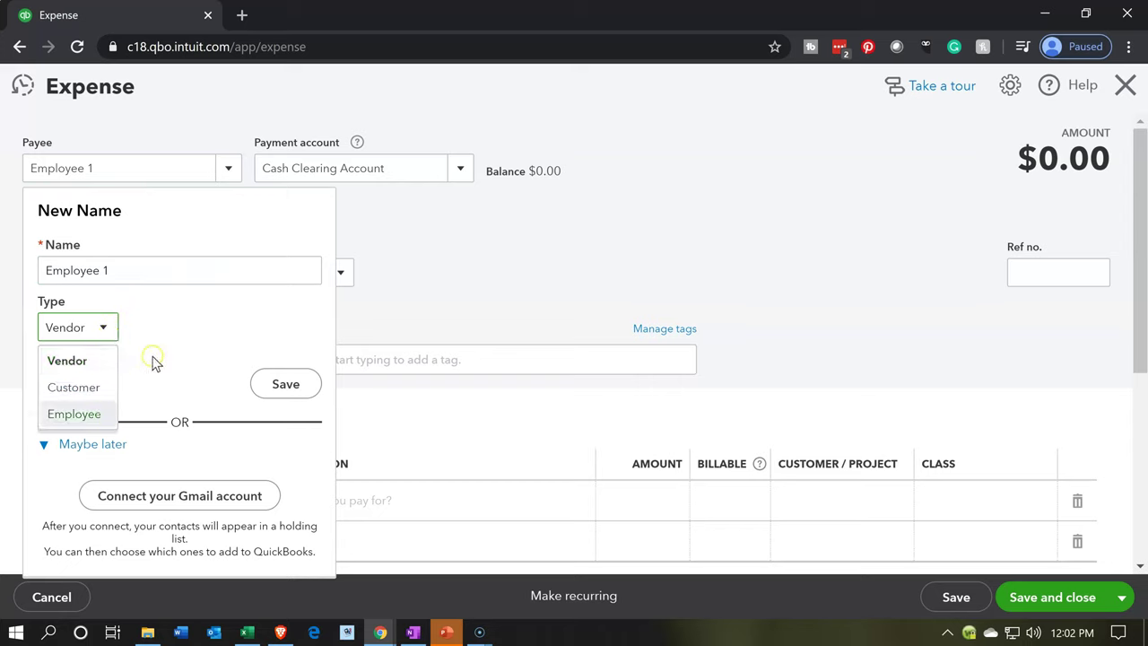
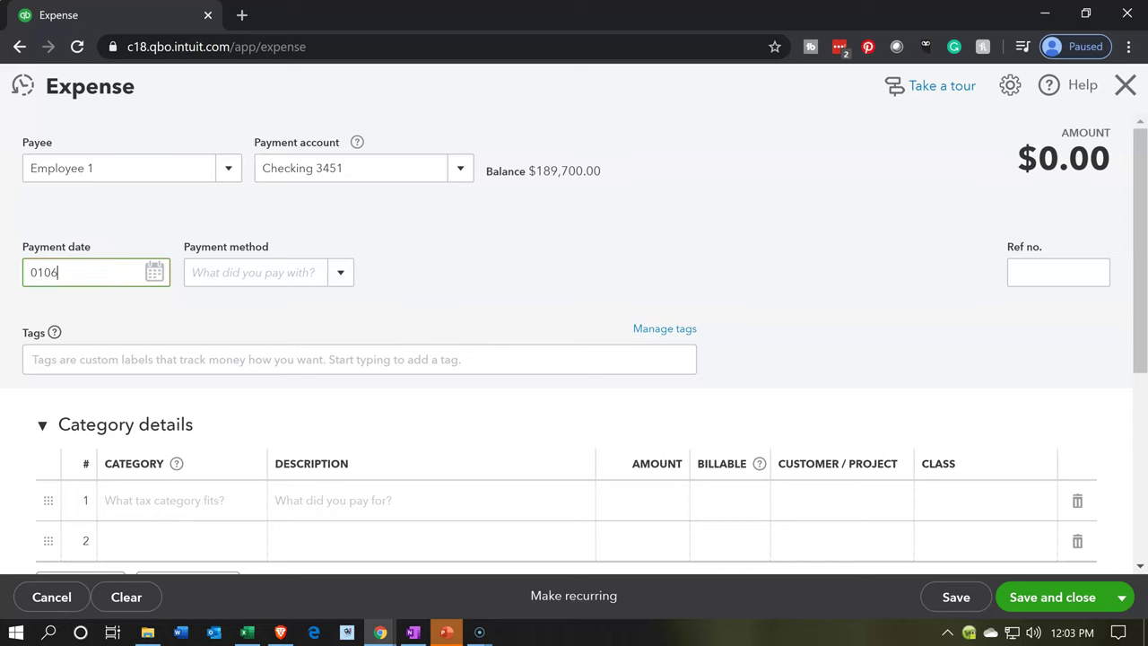
# Set the expense's payment date to 01/06/2020 and its payment method to Cash, leaving the reference number blank.
pyautogui.write('20')
pyautogui.press('Tab')
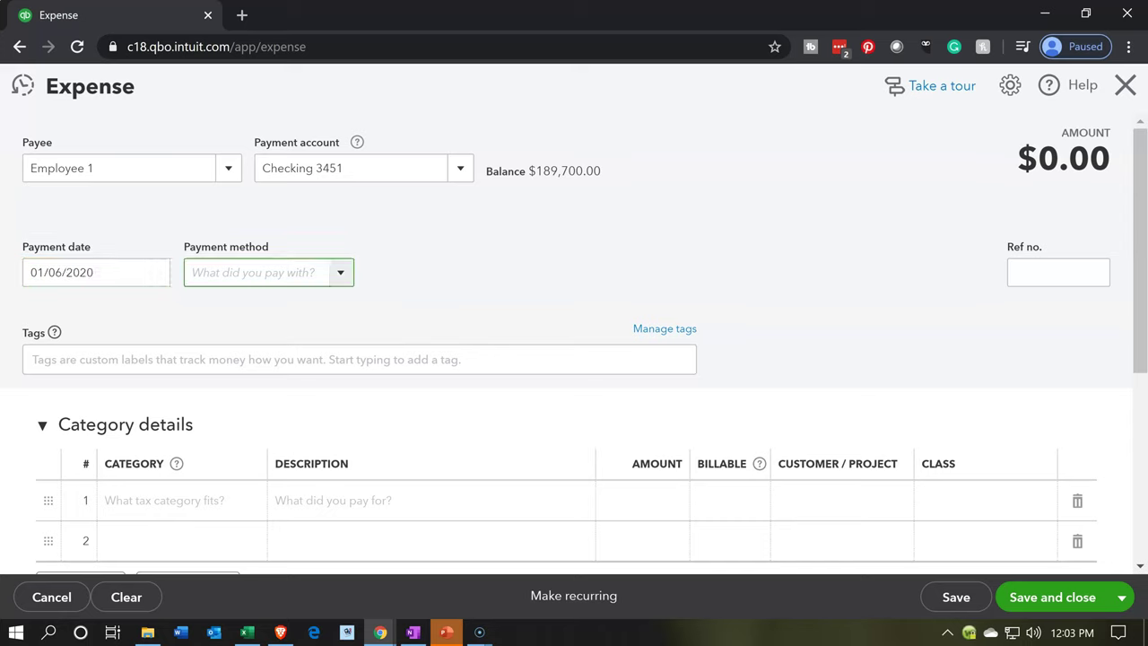
pyautogui.click(336, 277)
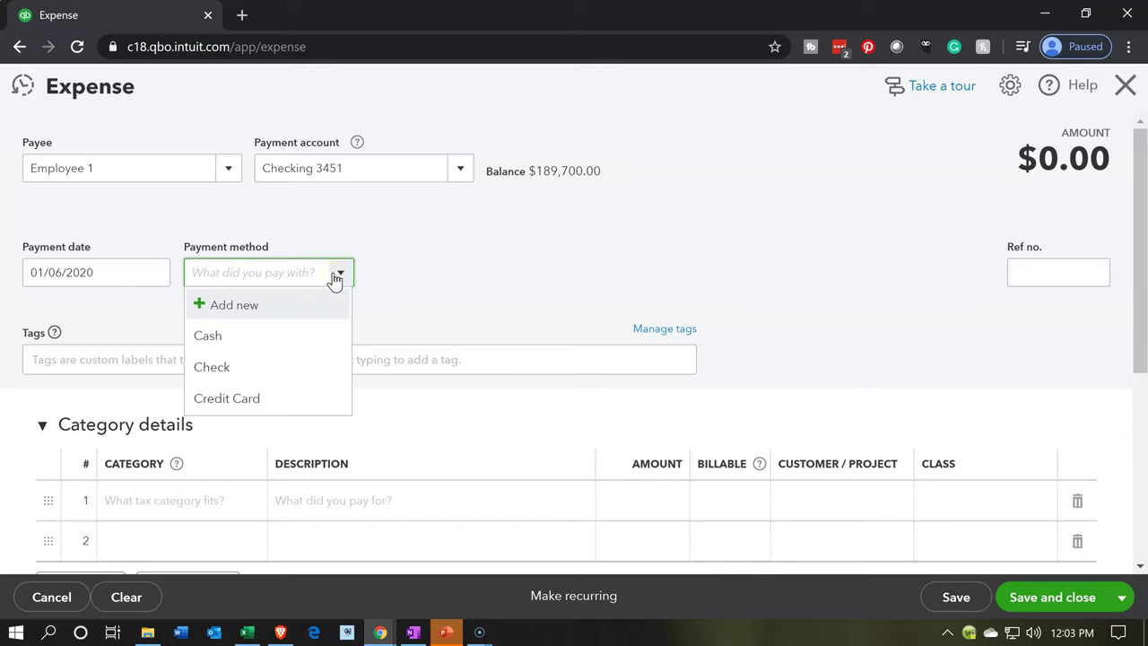
pyautogui.click(286, 344)
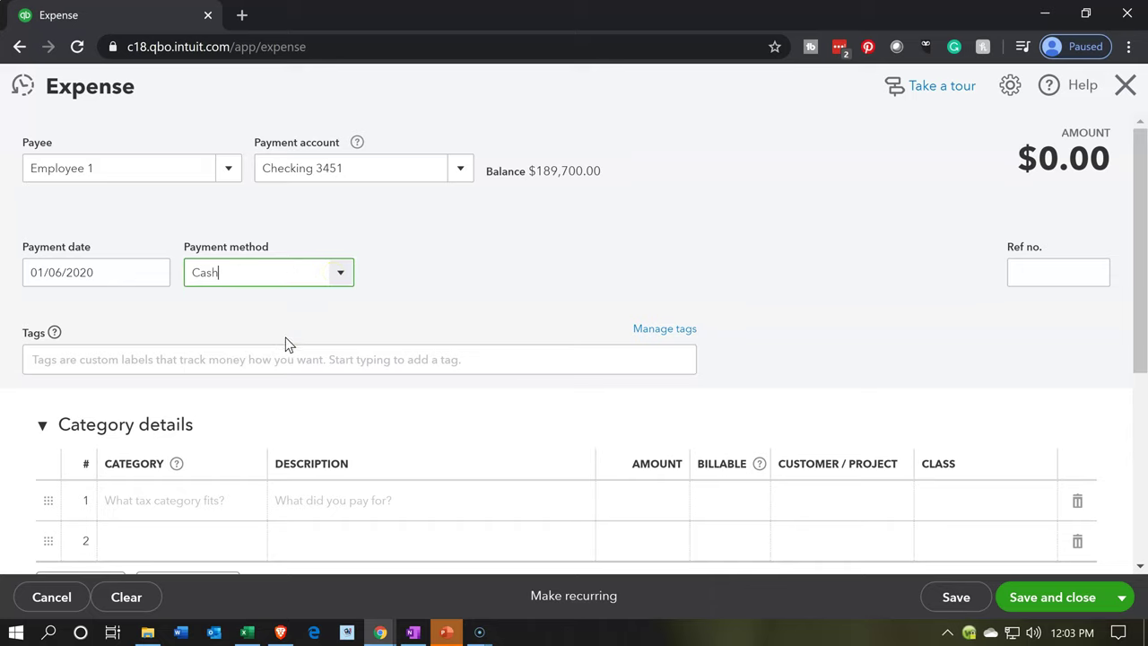
pyautogui.press('Tab')
pyautogui.press('Tab')
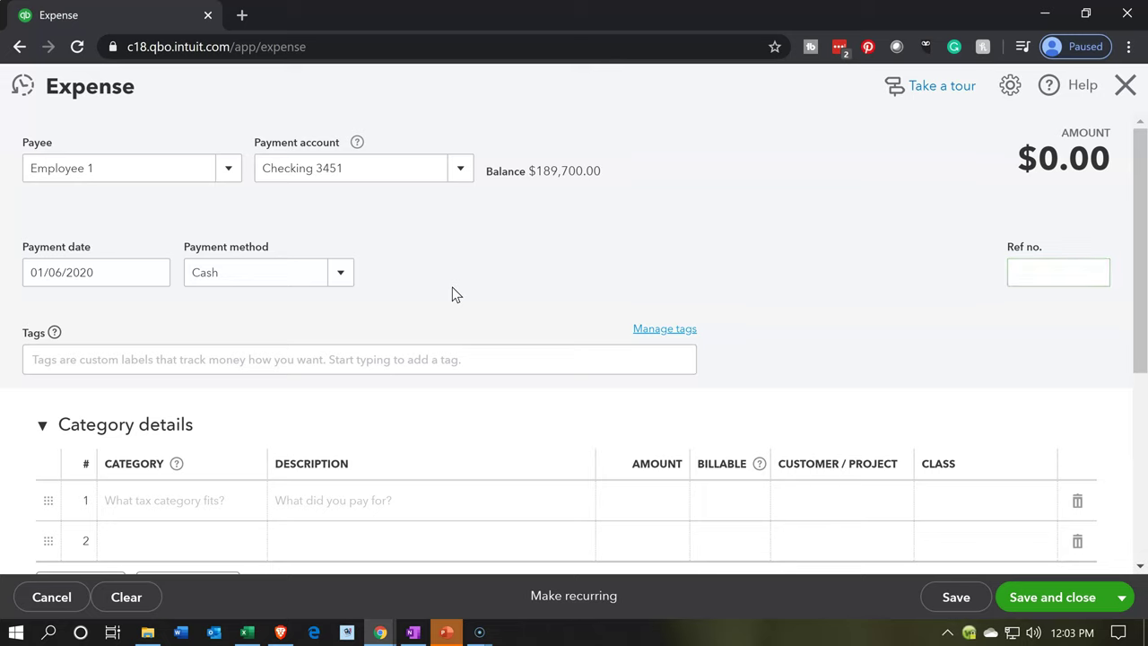
pyautogui.press('Tab')
pyautogui.press('Tab')
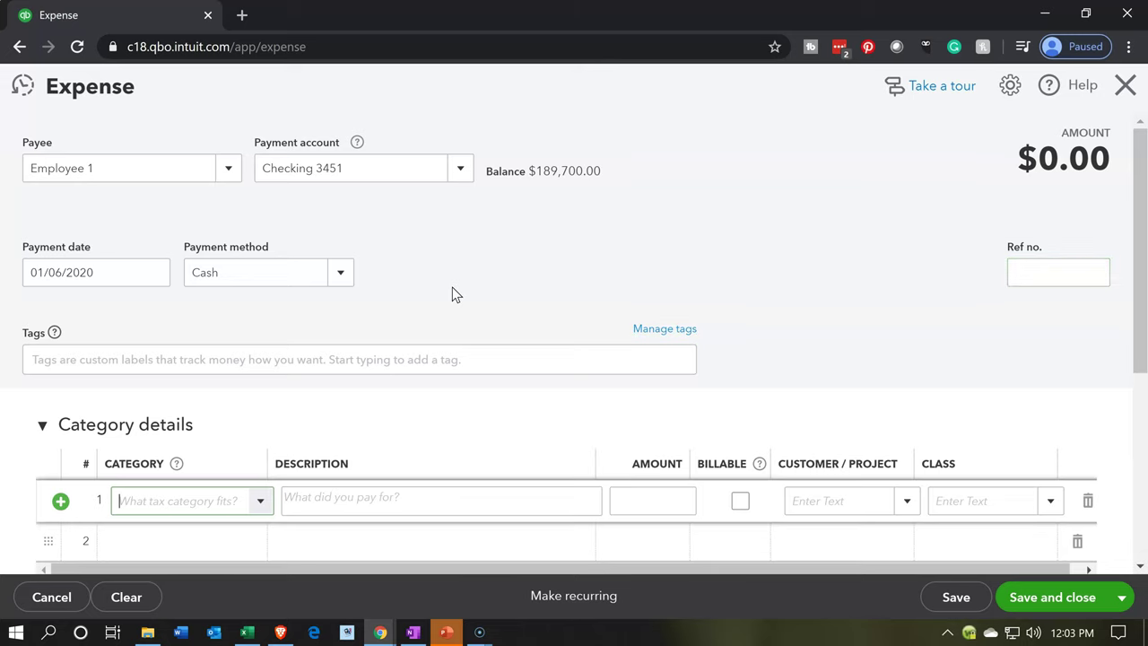
# Assign the Salaries & Wages category to the first category details line.
pyautogui.press('Tab')
pyautogui.scroll(-1, 453, 288)
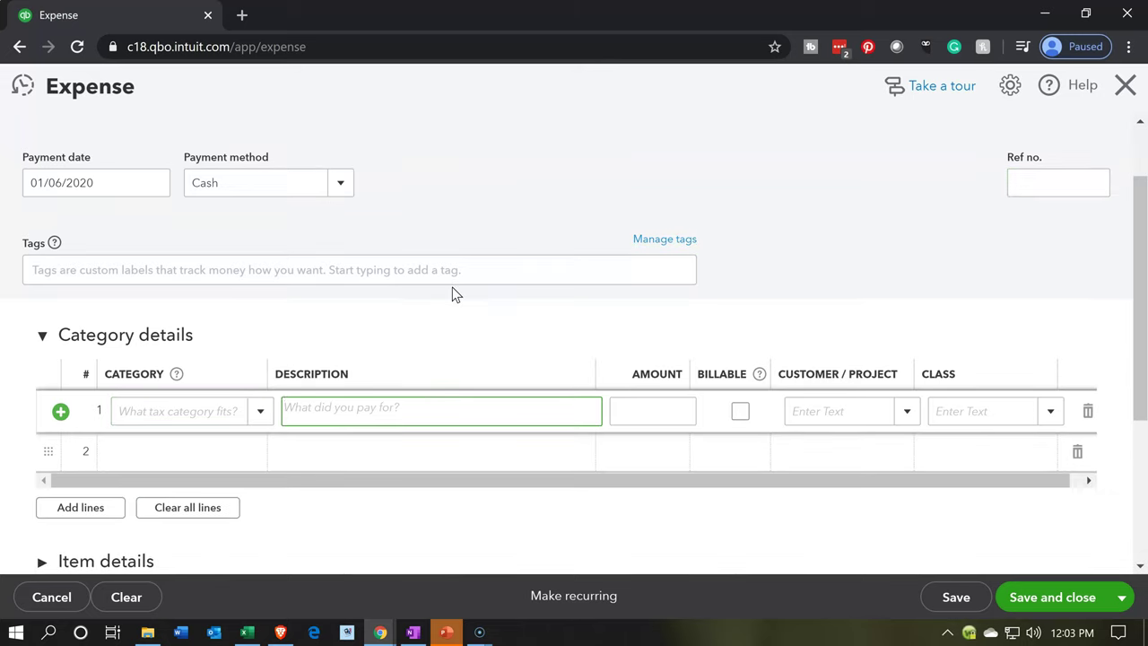
pyautogui.click(251, 429)
pyautogui.click(256, 419)
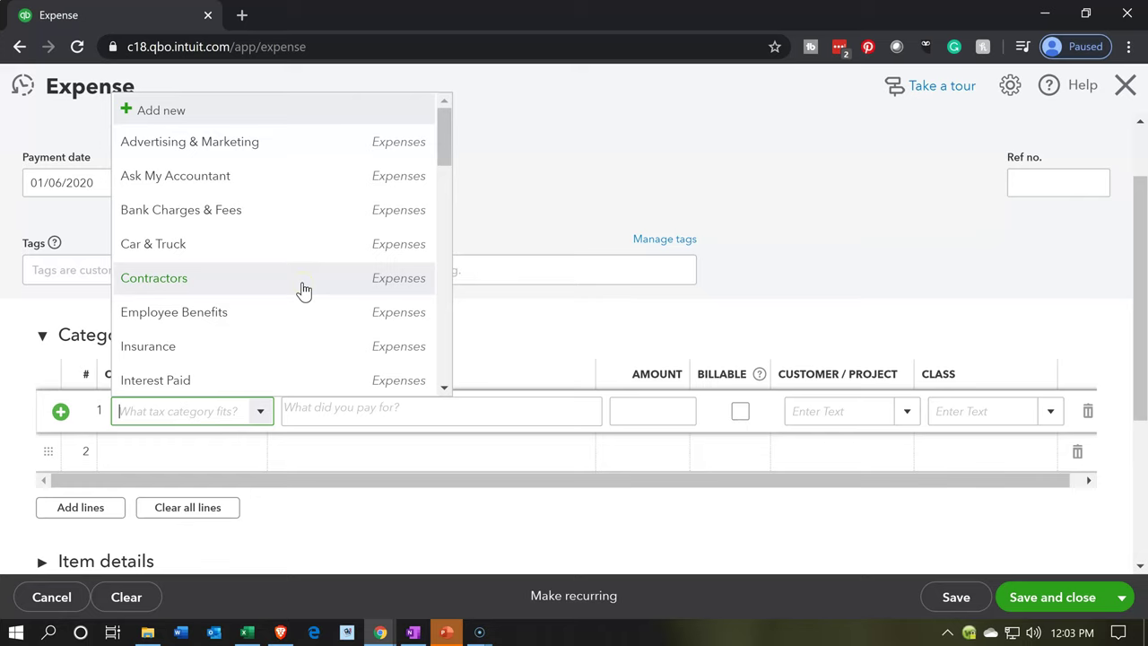
pyautogui.scroll(-3, 304, 289)
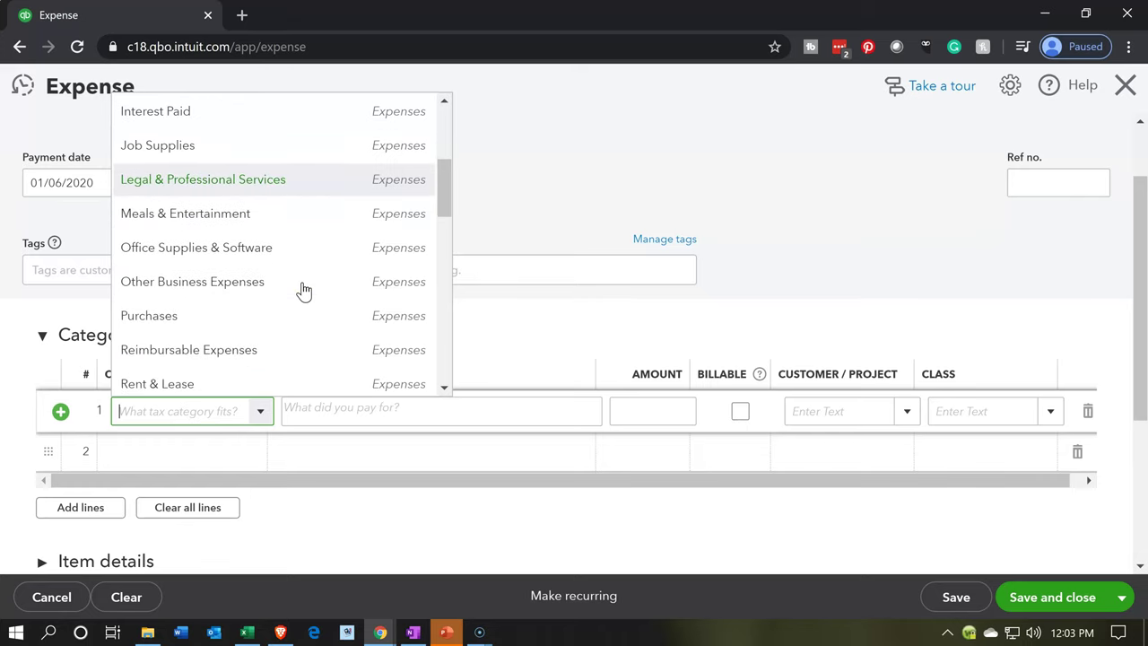
pyautogui.scroll(-1, 303, 289)
pyautogui.click(221, 357)
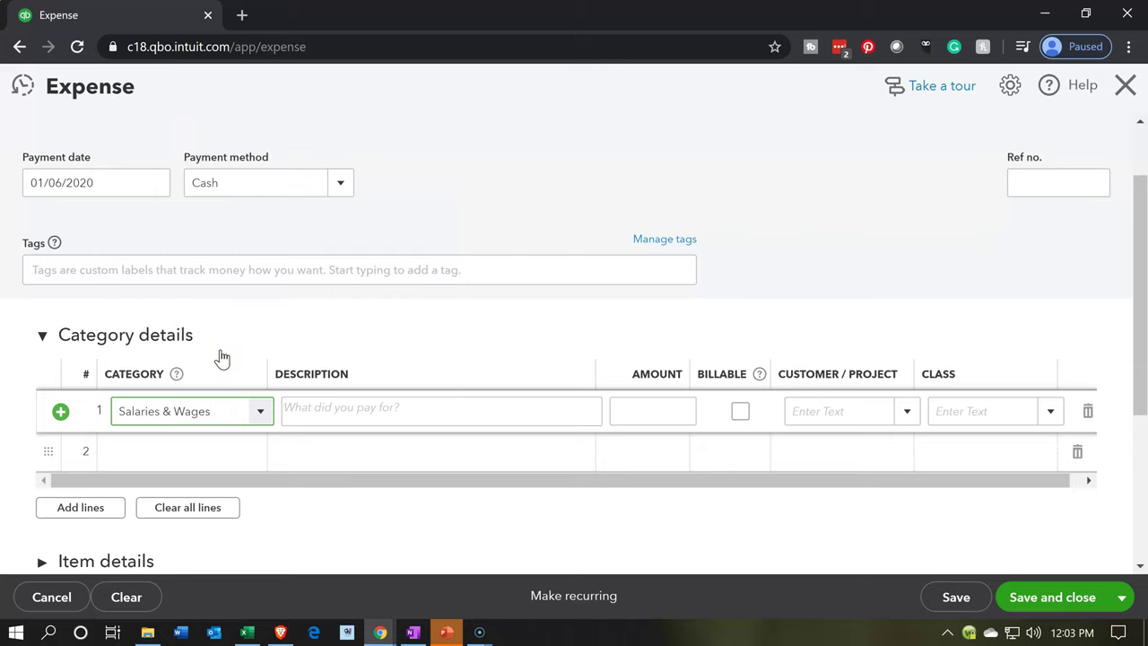
# Check entry 3's Salaries Expense in the Excel workbook and enter 206460 as the amount of the Salaries & Wages line in QuickBooks.
pyautogui.press('Tab')
pyautogui.press('Tab')
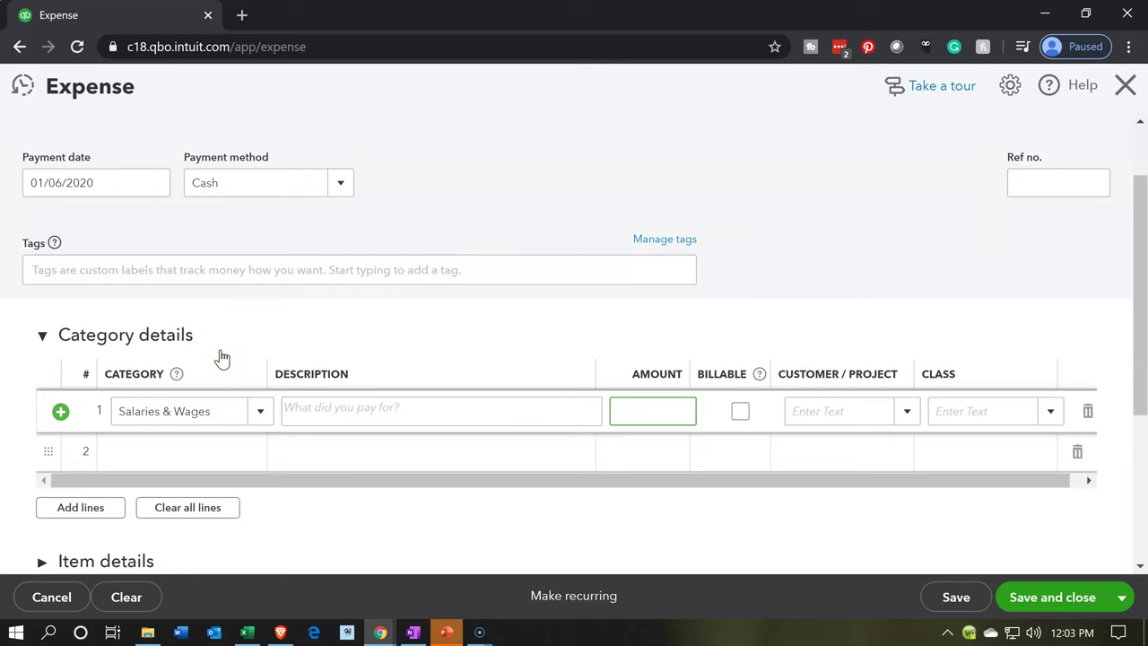
pyautogui.click(247, 632)
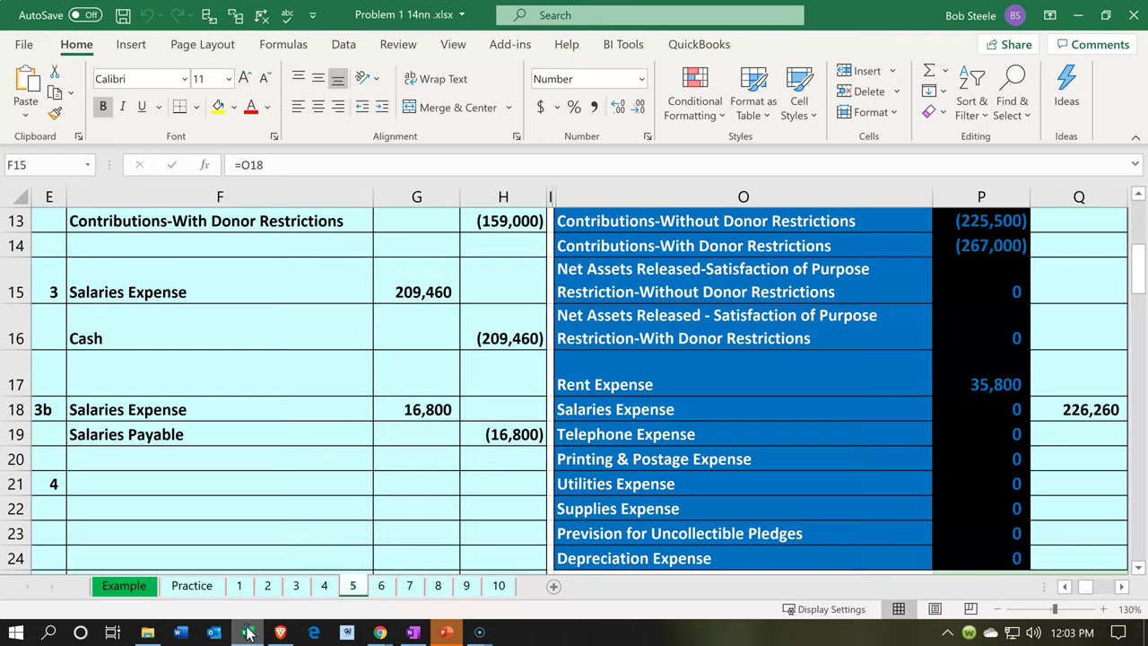
pyautogui.click(248, 632)
pyautogui.write('206460')
pyautogui.press('Tab')
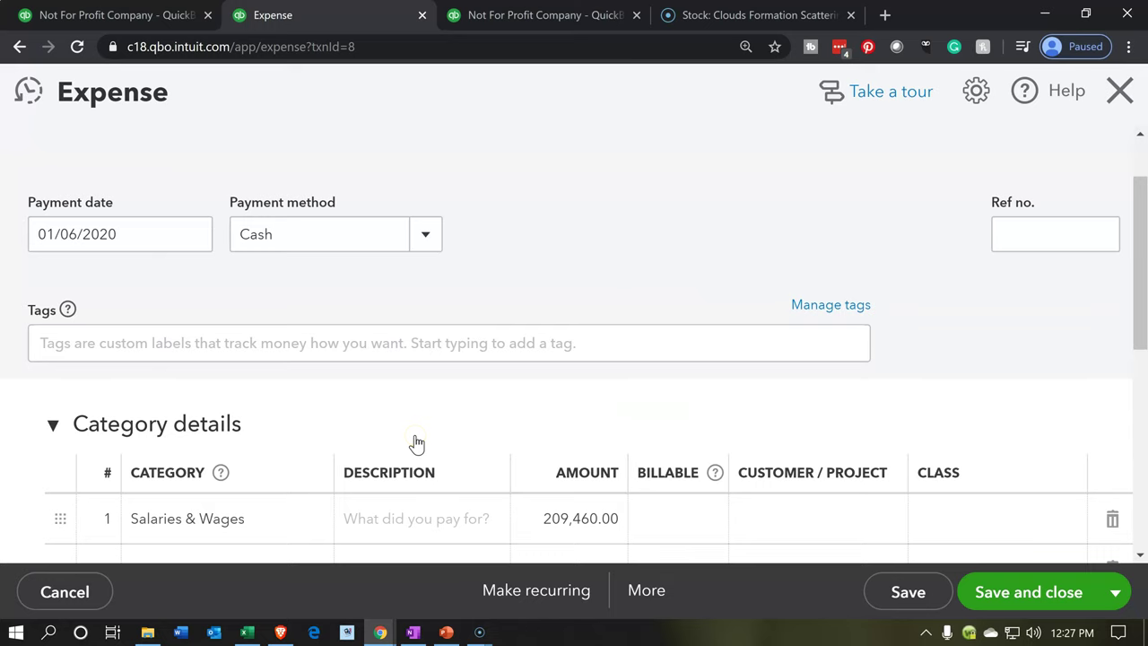
pyautogui.hotkey('ctrl', '+')
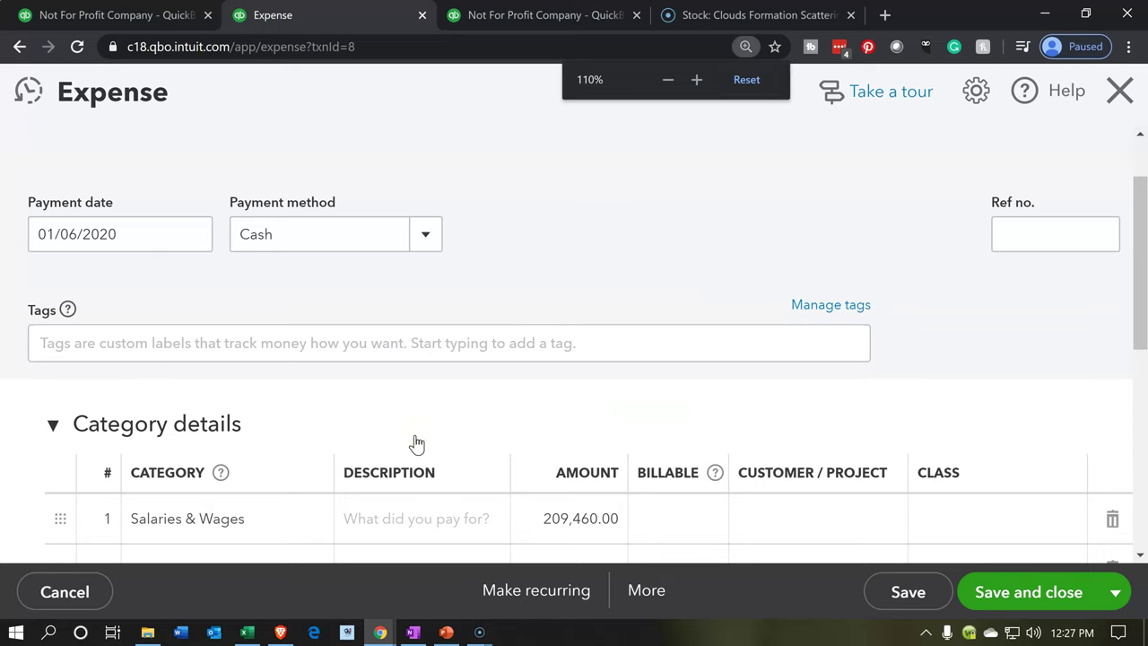
pyautogui.hotkey('ctrl', '-')
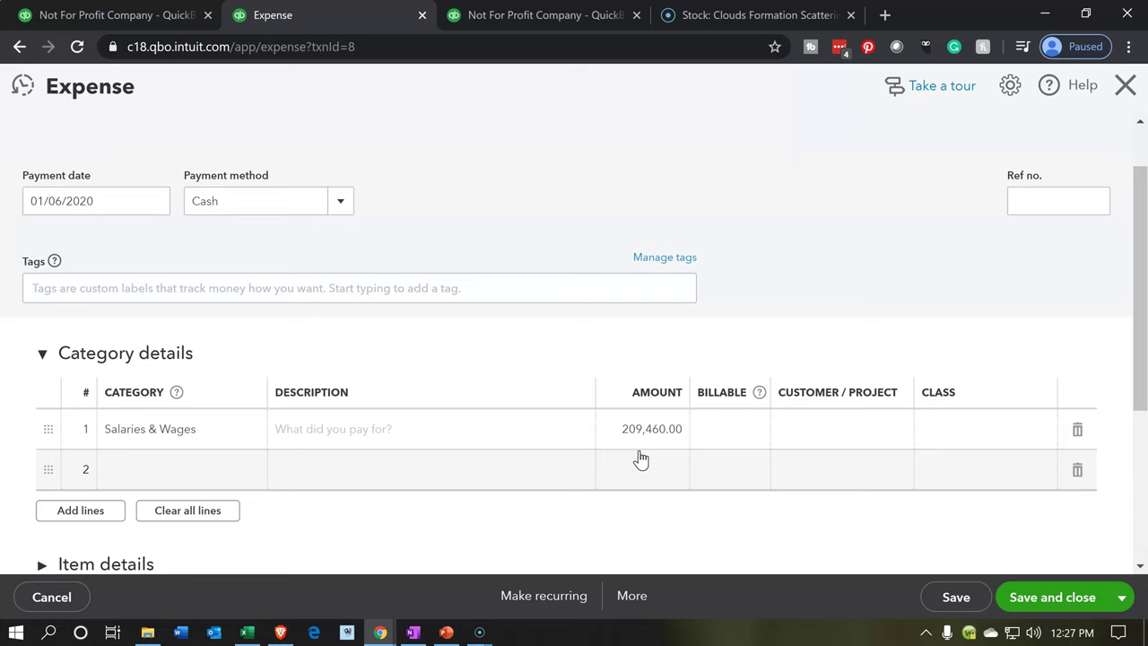
pyautogui.click(640, 456)
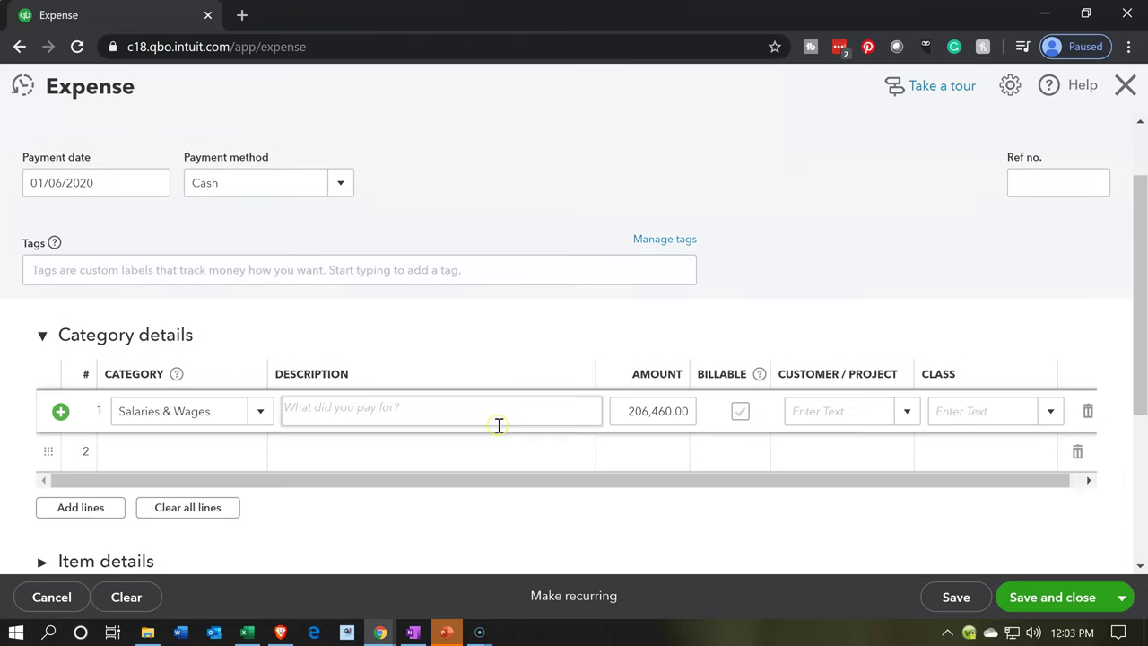
# Review the class options available for the Salaries & Wages line and close the list without choosing one.
pyautogui.press('Tab')
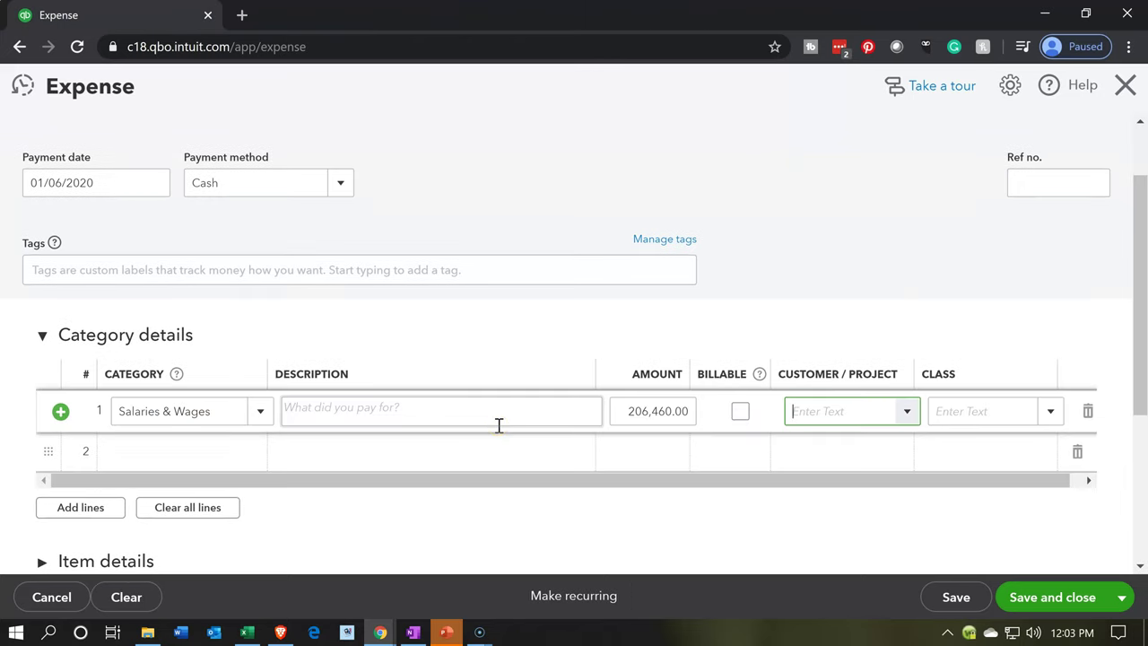
pyautogui.press('Tab')
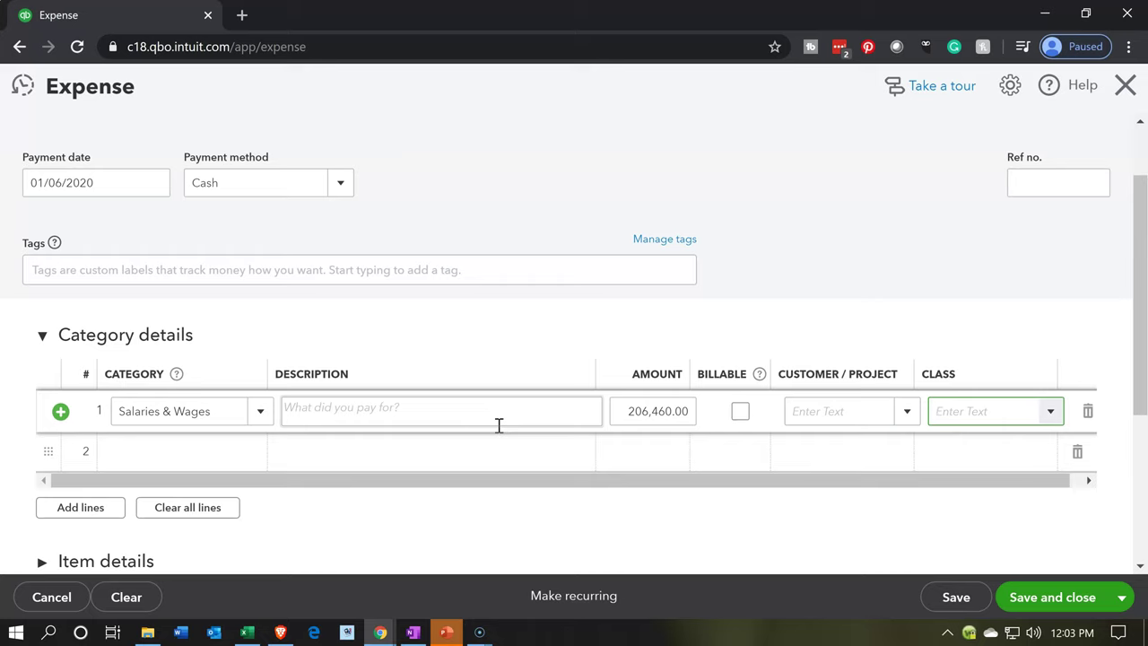
pyautogui.click(1051, 411)
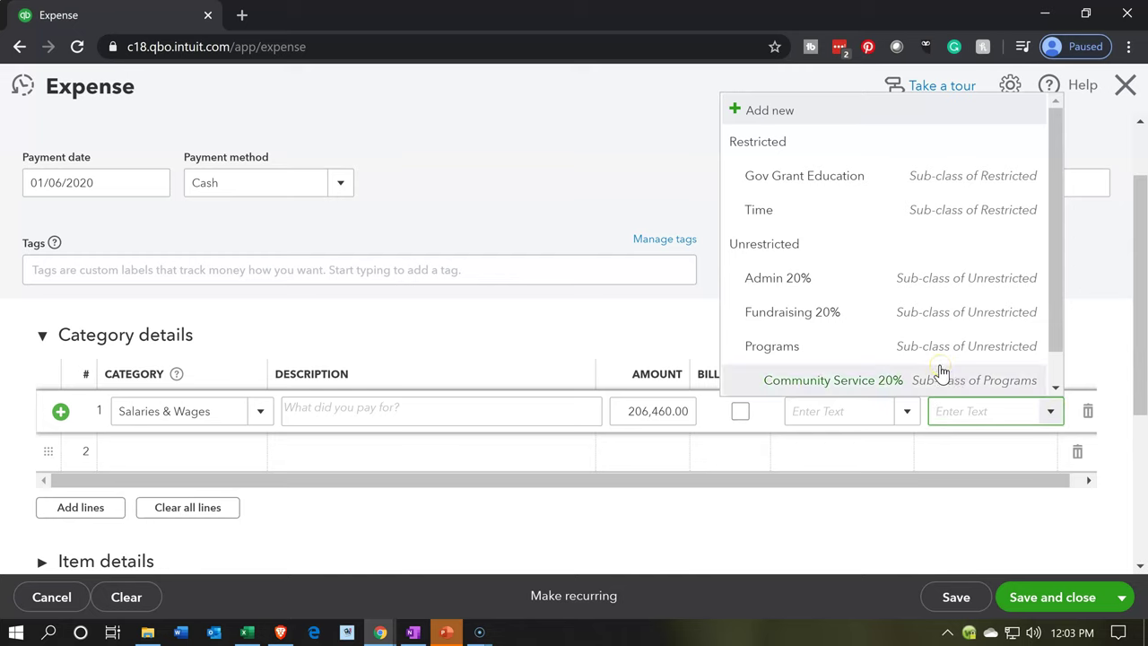
pyautogui.click(880, 518)
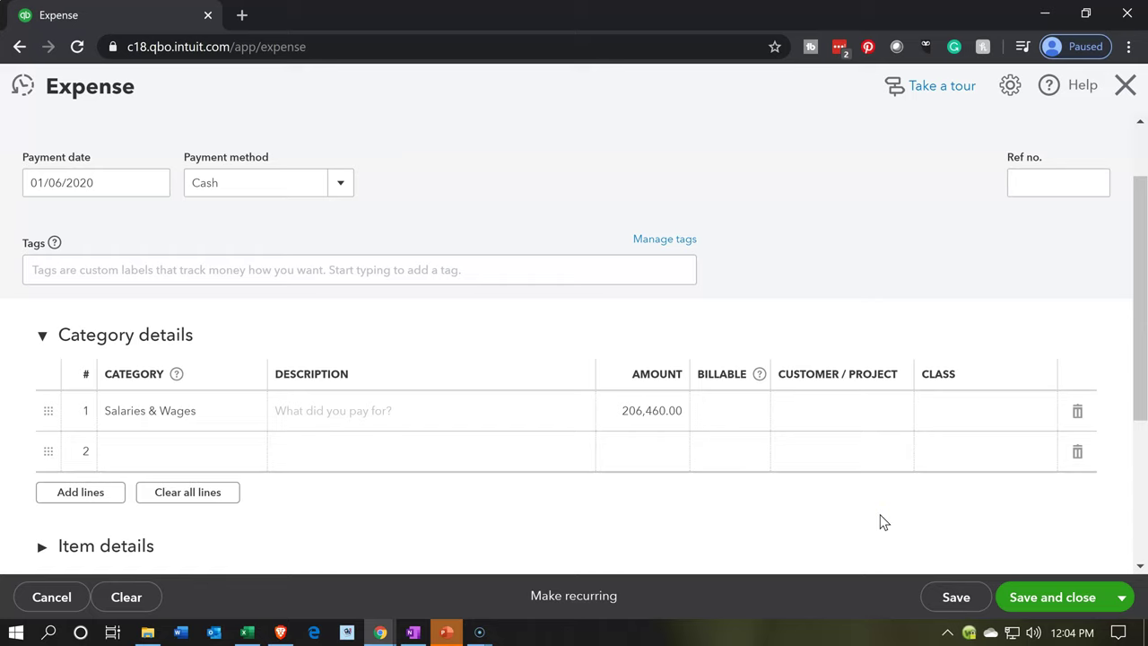
pyautogui.click(582, 505)
# Check the expense's header and lines, and save and close it with the class left blank.
pyautogui.scroll(1, 583, 500)
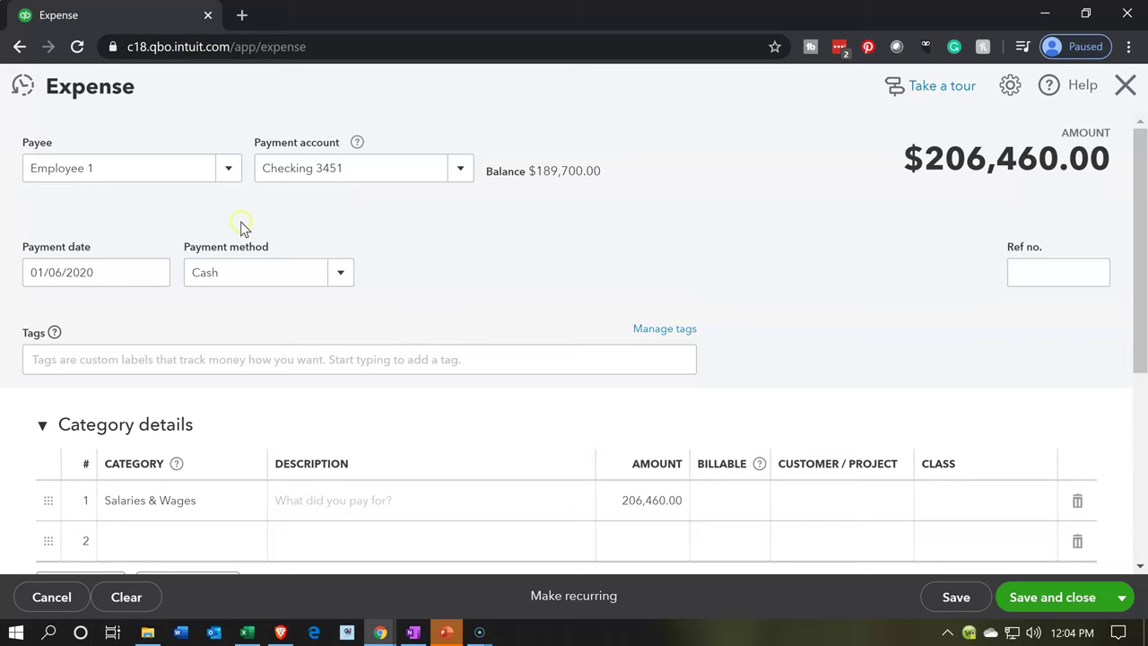
pyautogui.click(174, 141)
pyautogui.click(179, 552)
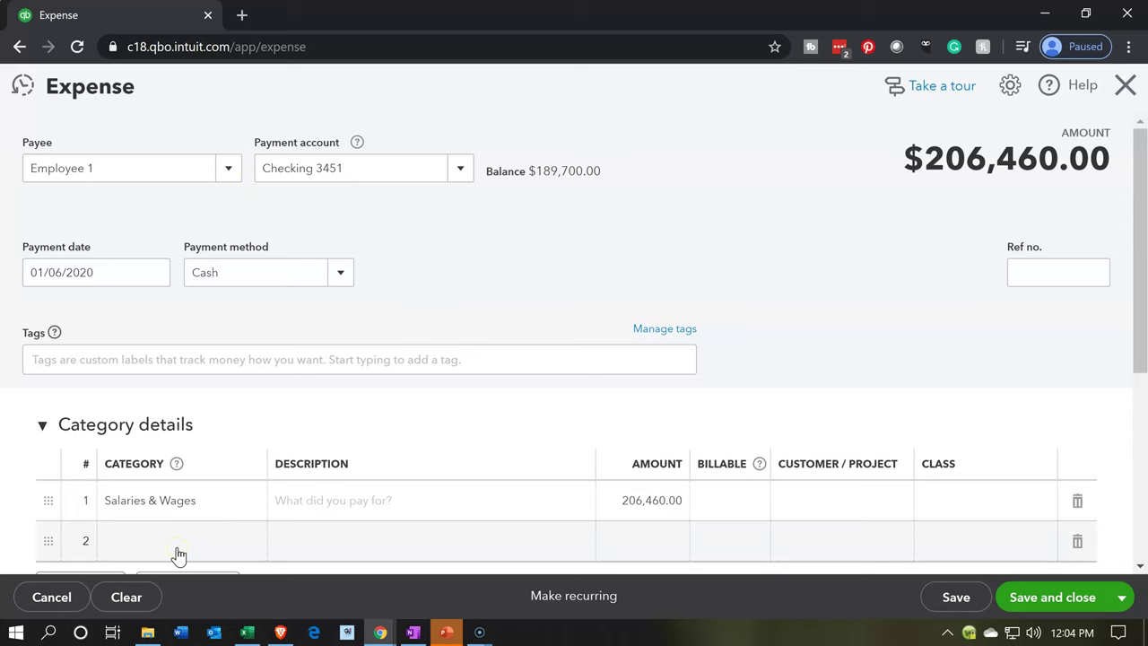
pyautogui.scroll(-2, 371, 454)
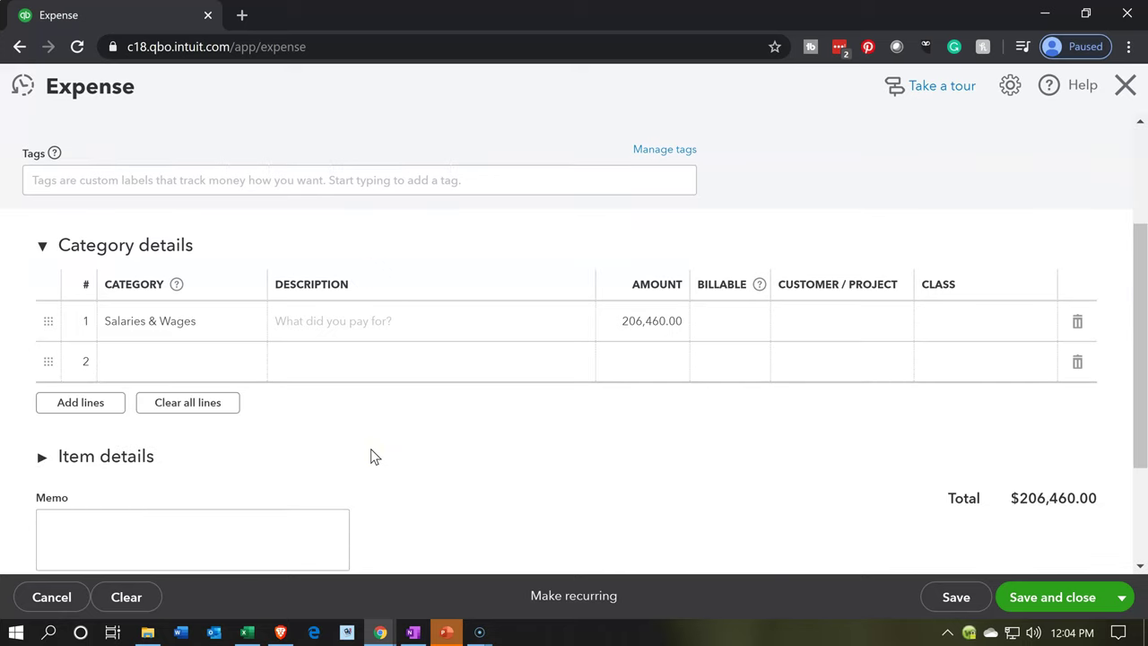
pyautogui.click(929, 408)
pyautogui.click(1055, 599)
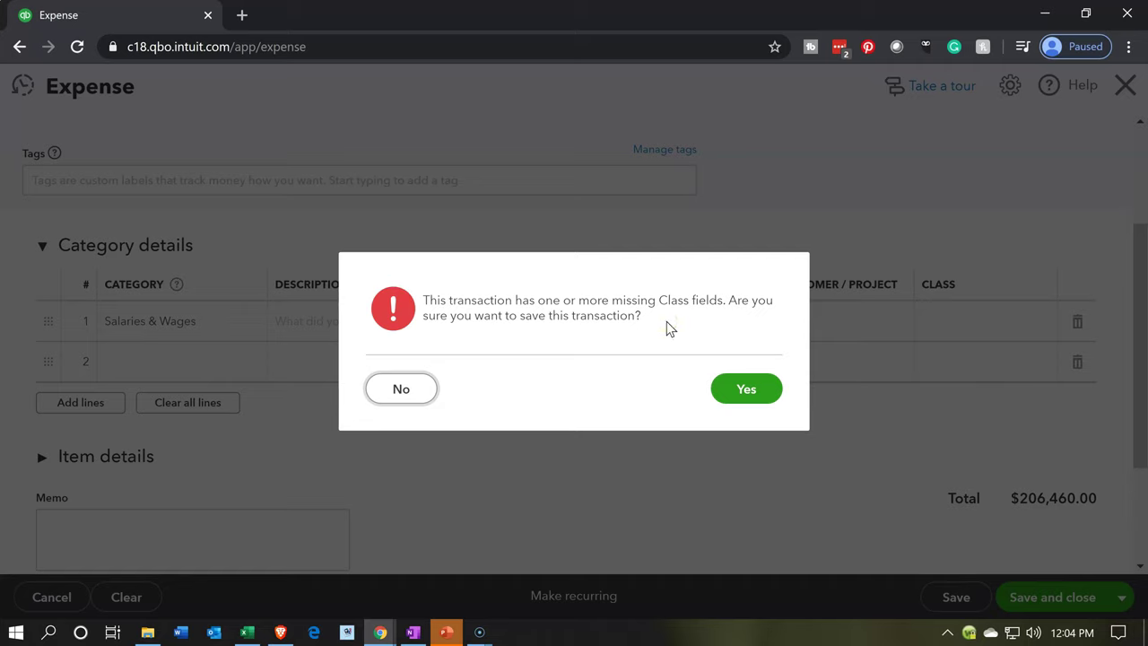
pyautogui.click(741, 391)
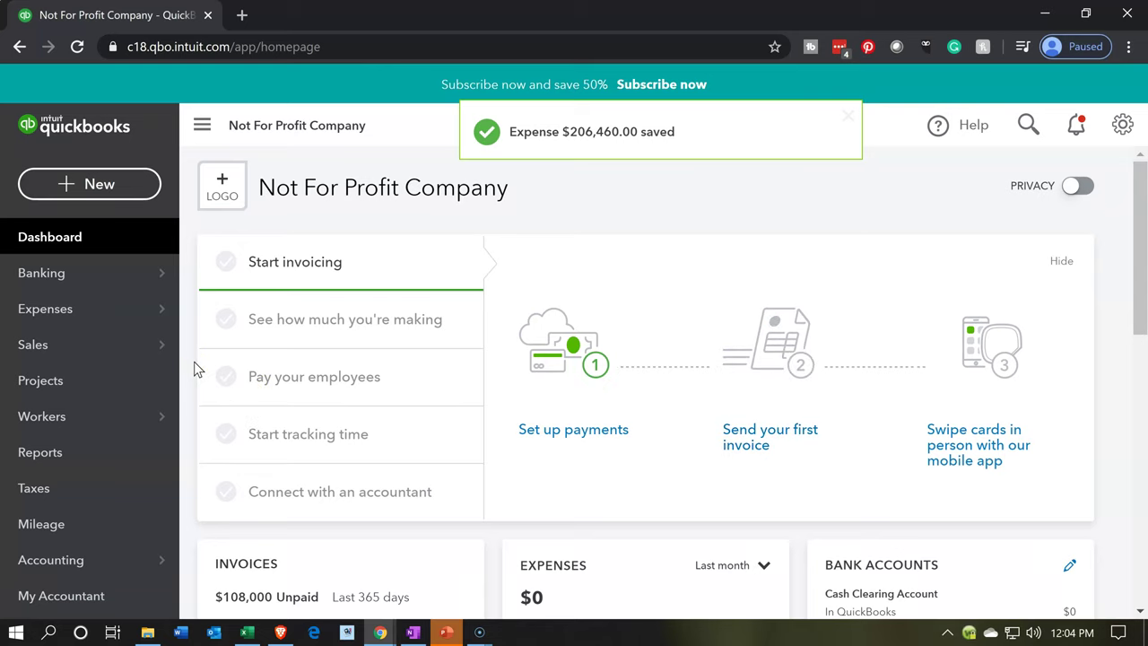
# Open the Balance Sheet report and run it for the period 01/01/2020 to 12/31/2020.
pyautogui.click(84, 462)
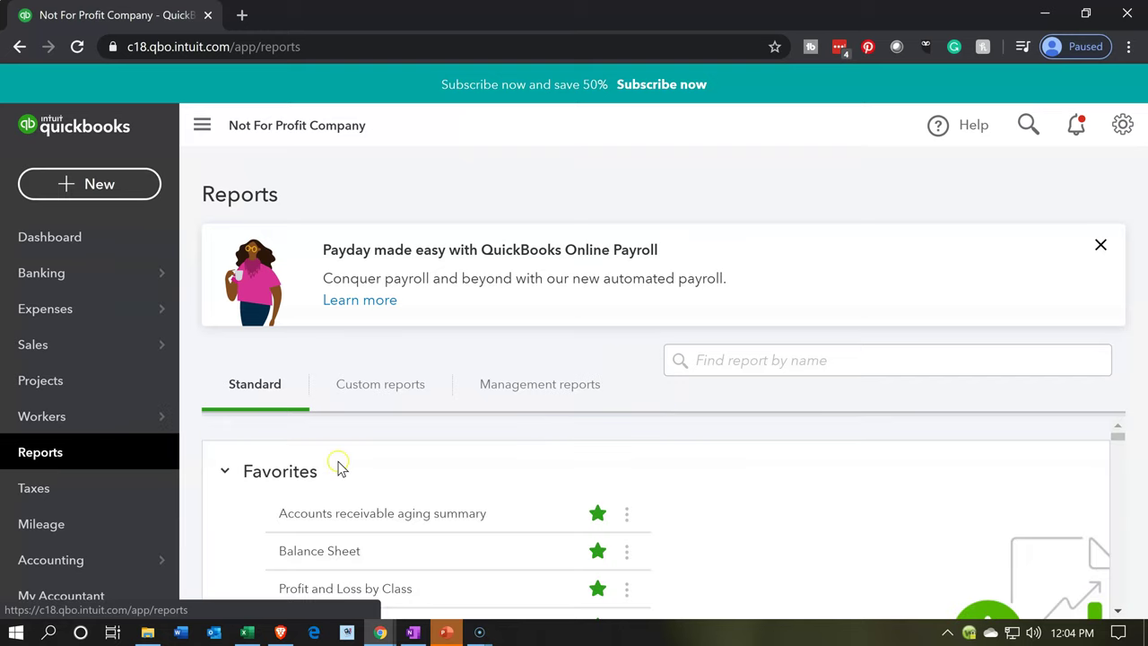
pyautogui.click(325, 549)
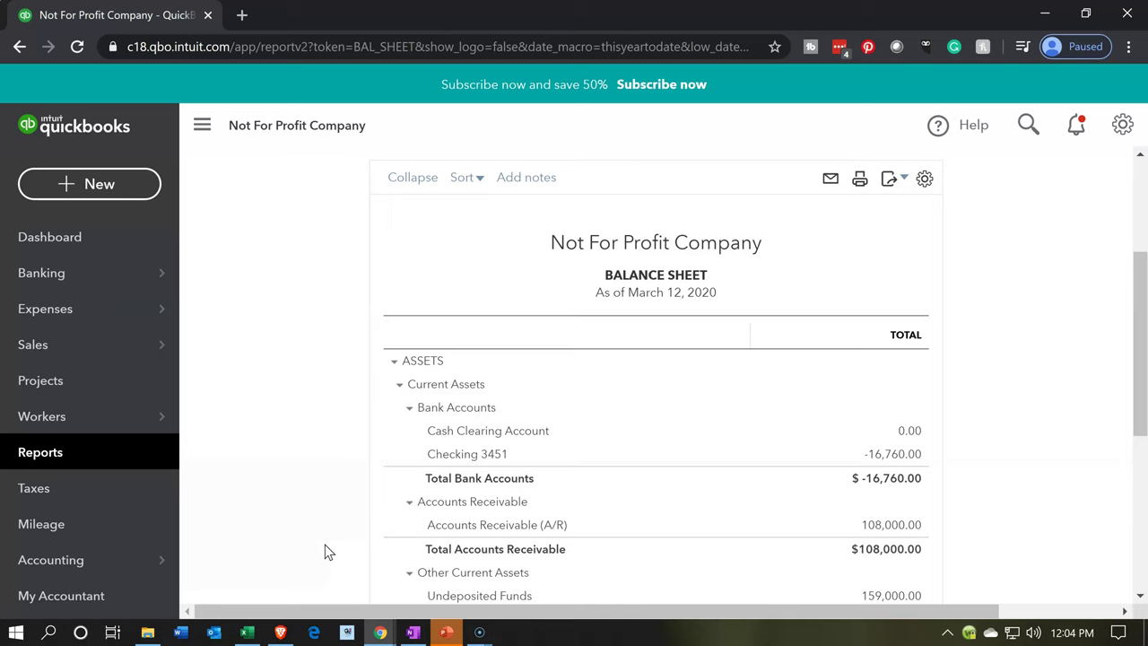
pyautogui.scroll(3, 341, 502)
pyautogui.click(482, 259)
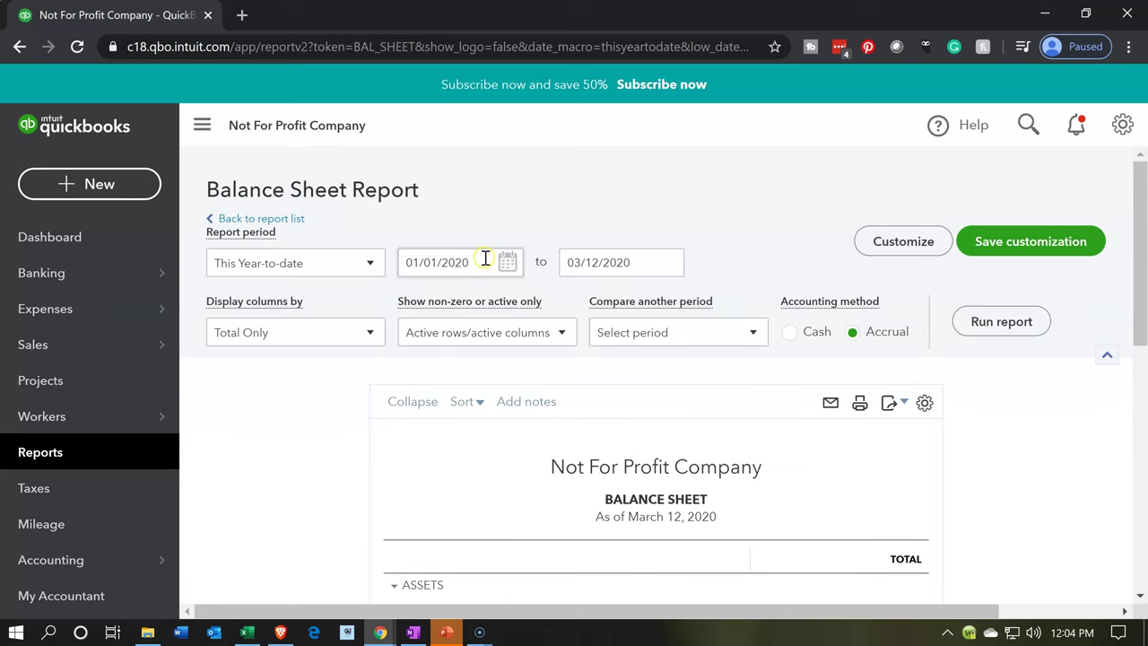
pyautogui.doubleClick(410, 259)
pyautogui.write('010120')
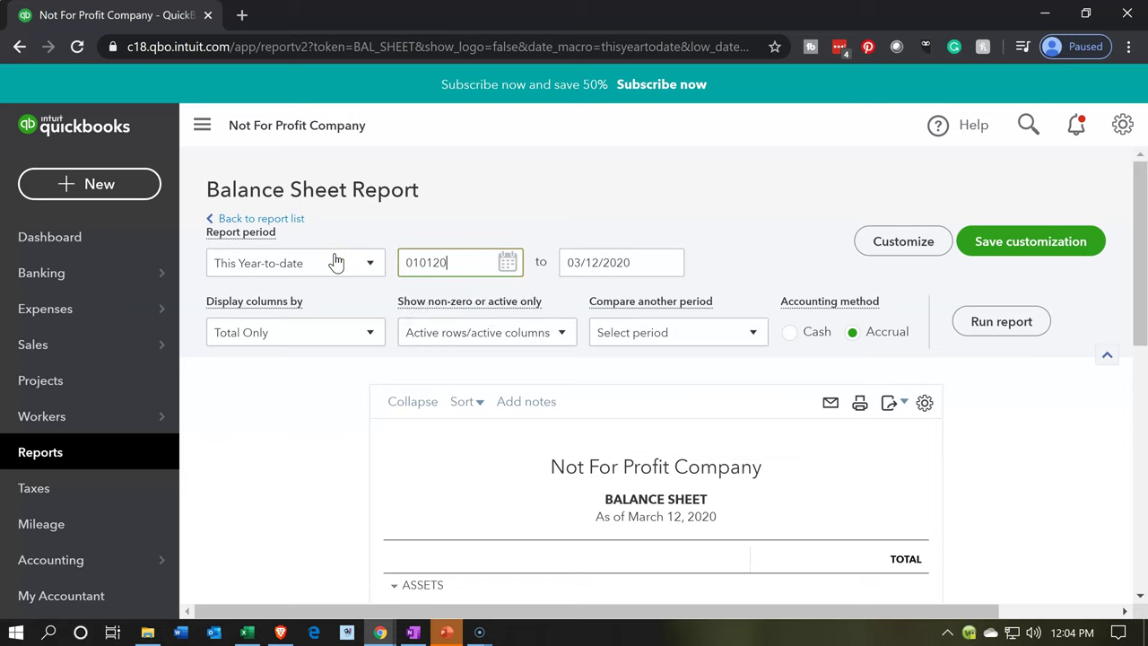
pyautogui.press('Tab')
pyautogui.write('123120')
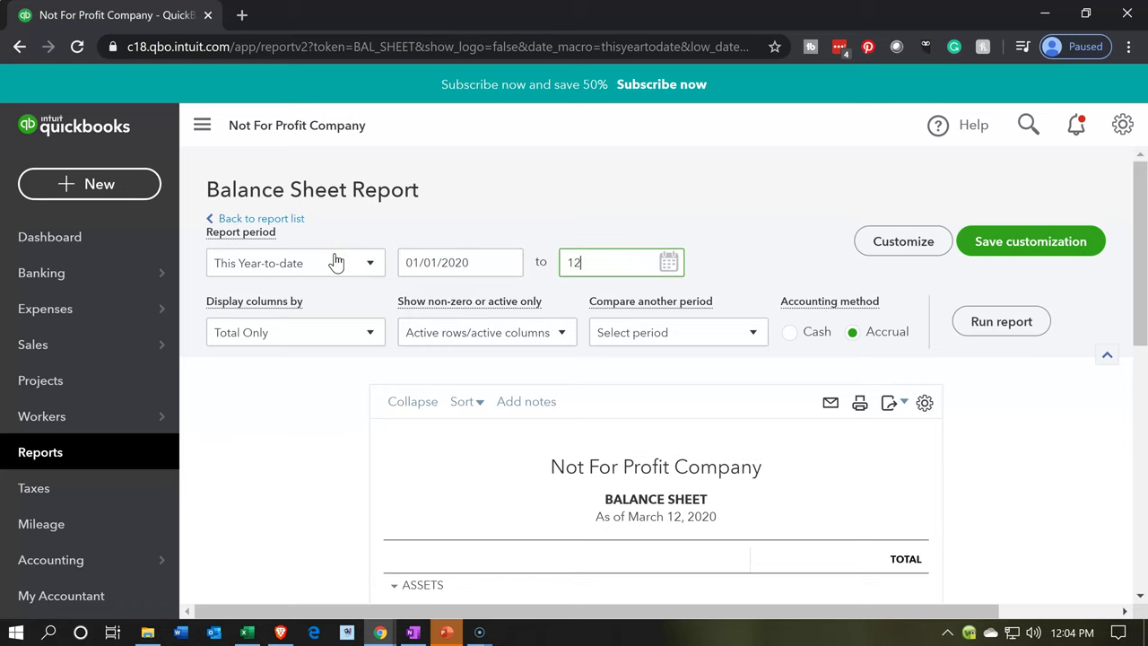
pyautogui.press('Tab')
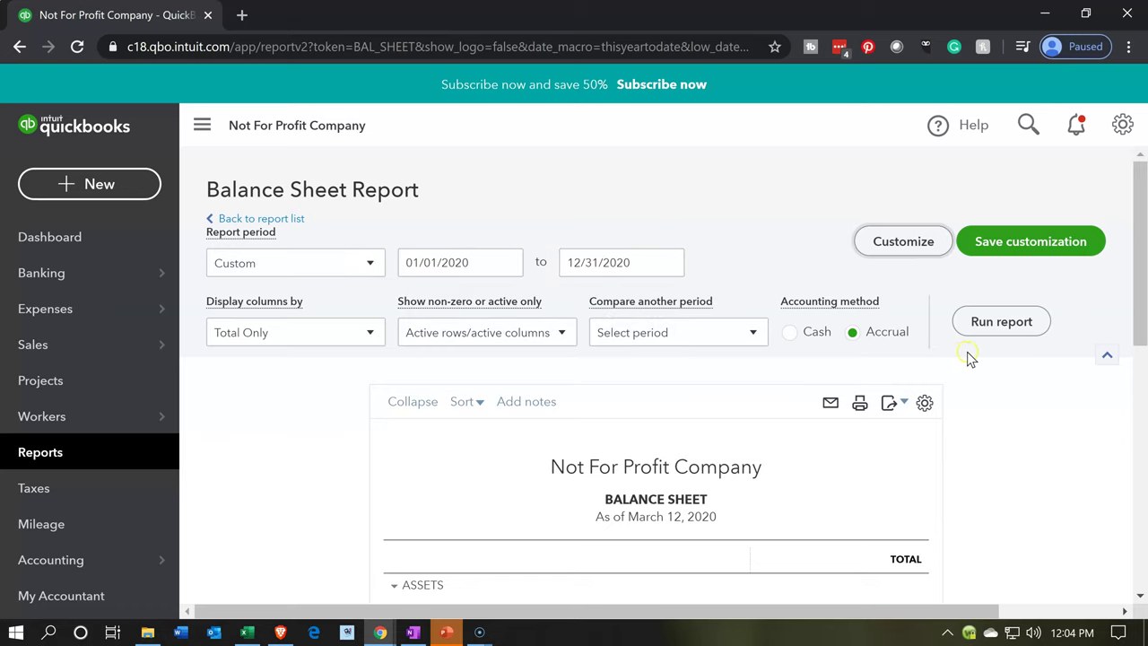
pyautogui.click(1021, 325)
pyautogui.scroll(-2, 542, 325)
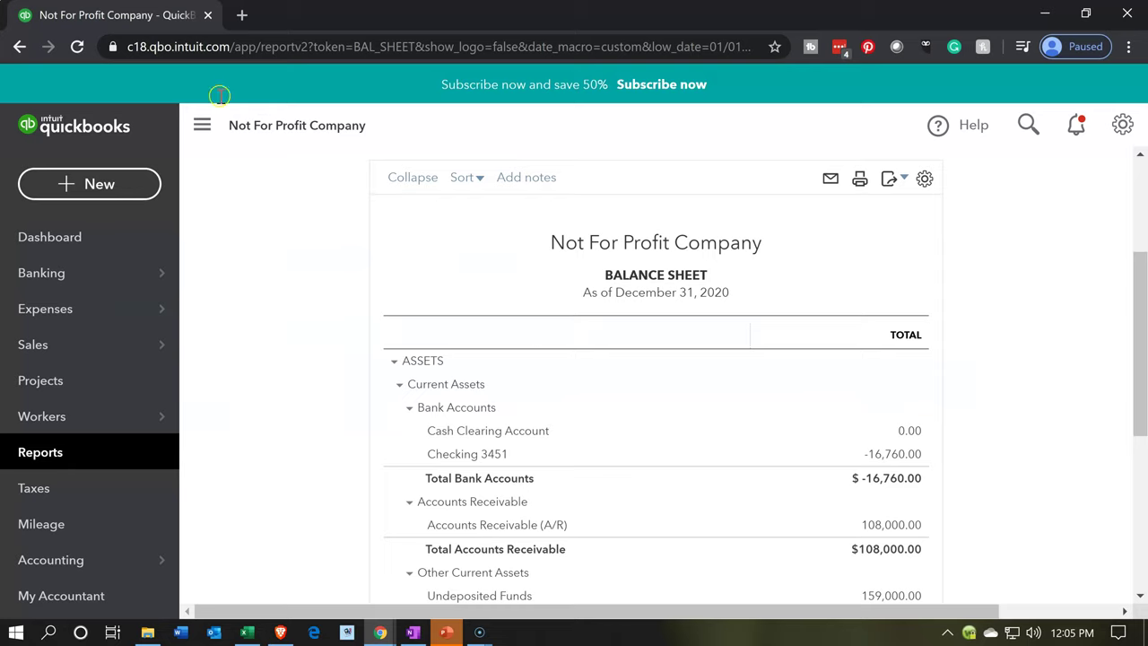
# Duplicate the browser tab holding the Balance Sheet and return to the original tab.
pyautogui.rightClick(156, 9)
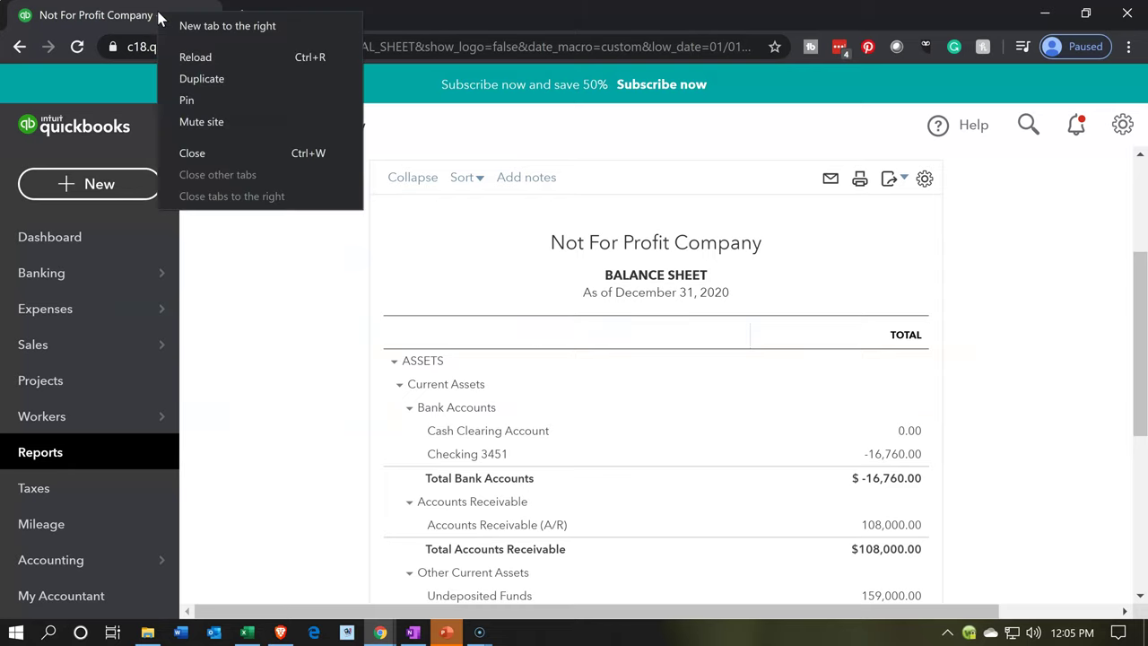
pyautogui.click(190, 74)
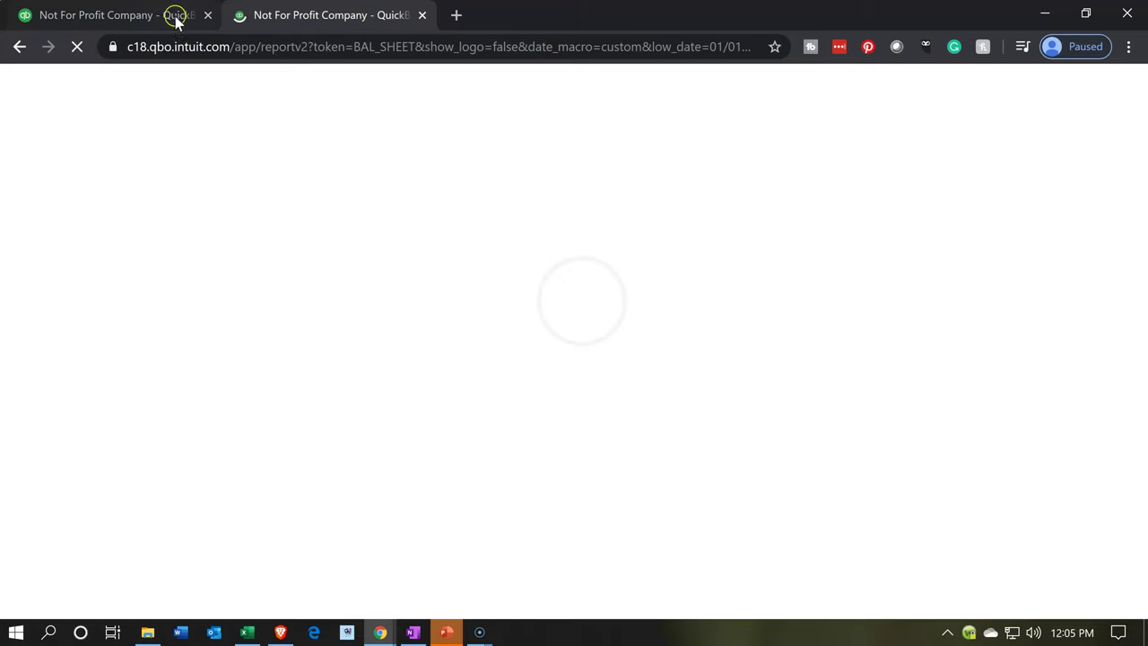
pyautogui.click(167, 16)
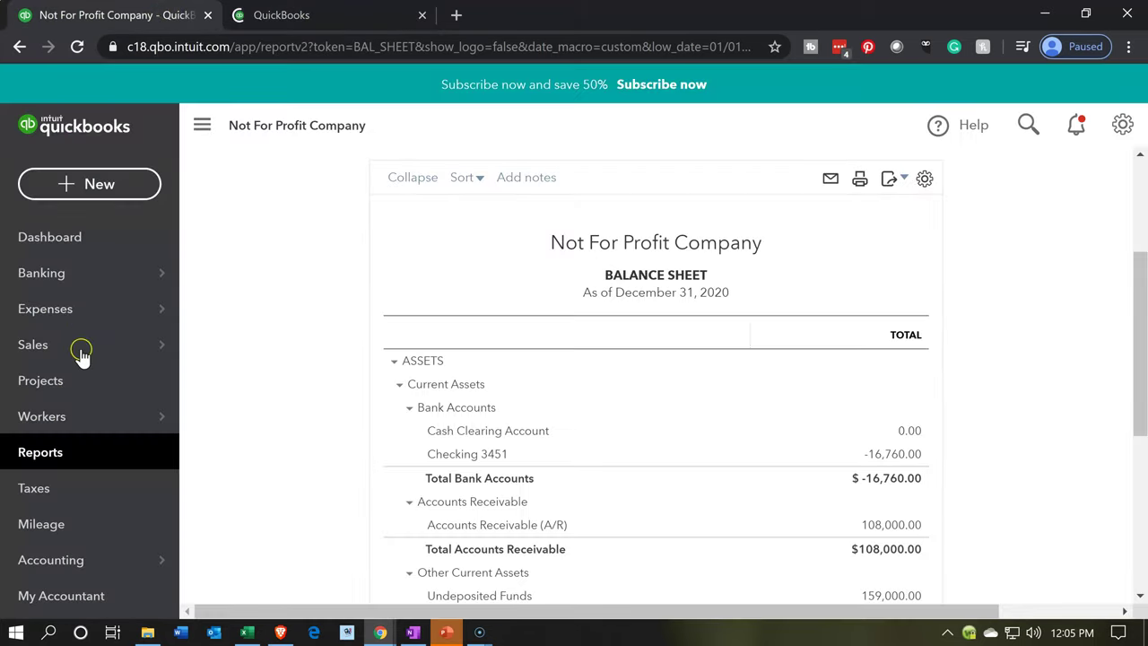
# Open the Profit and Loss report and run it for the period 01/01/2020 to 12/31/2020.
pyautogui.click(59, 453)
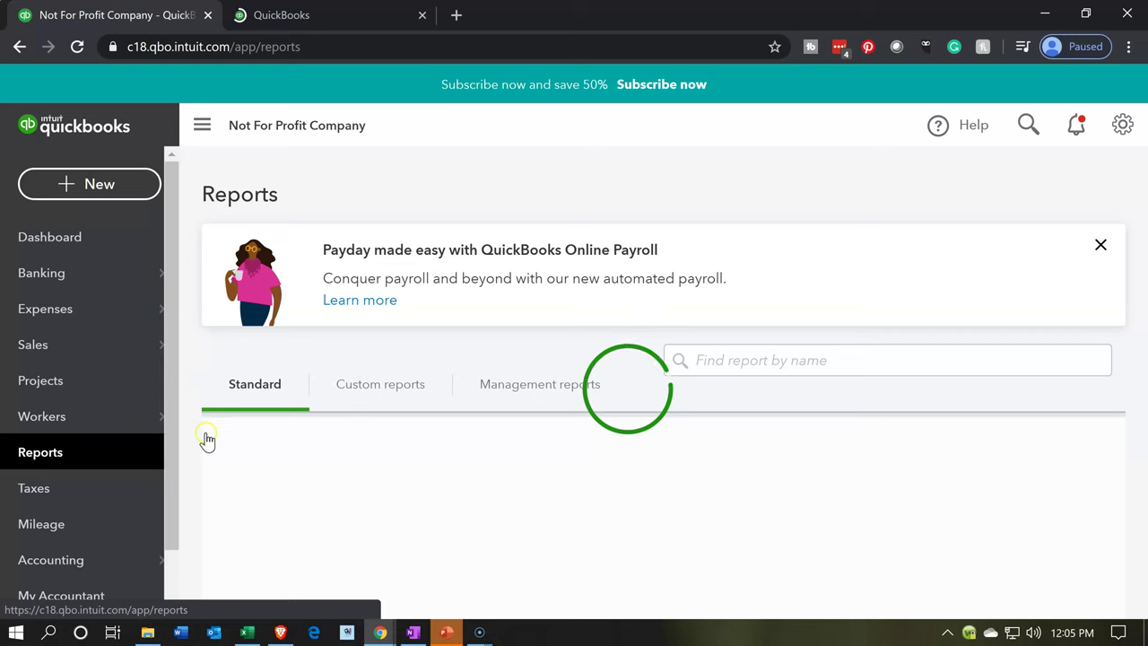
pyautogui.scroll(-2, 205, 440)
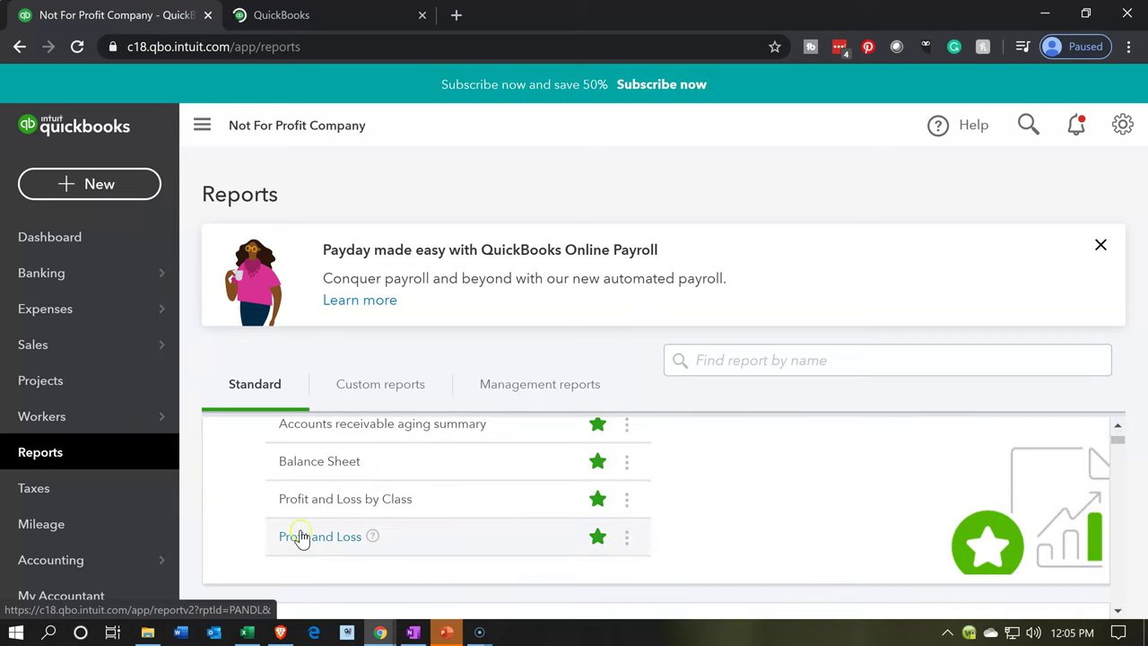
pyautogui.click(300, 541)
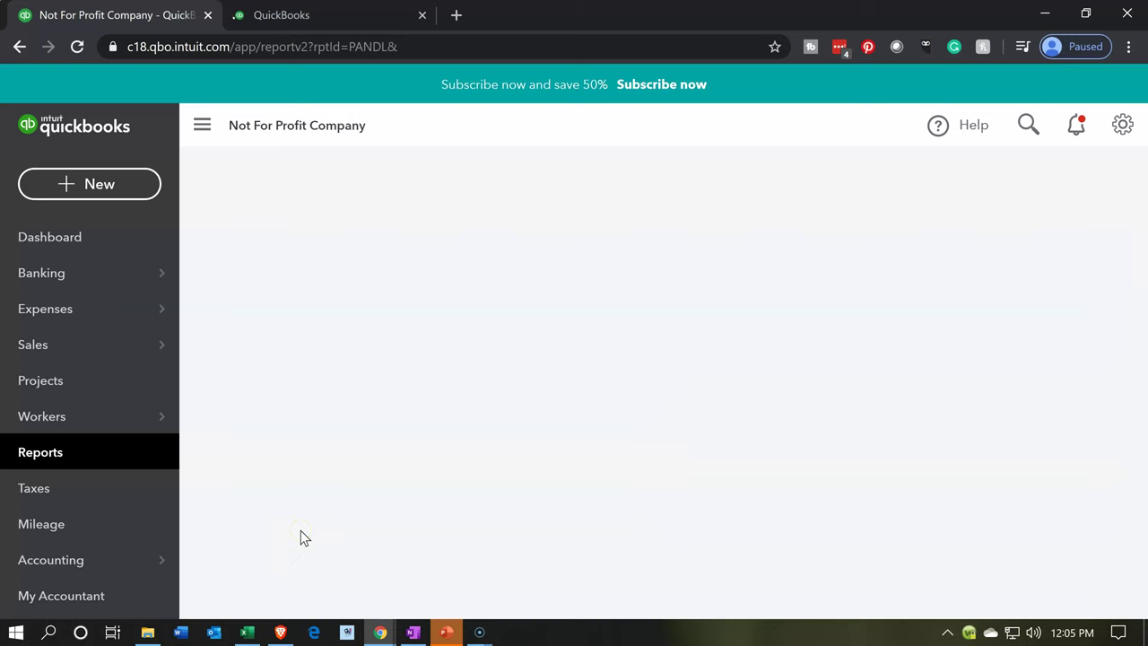
pyautogui.scroll(-3, 300, 529)
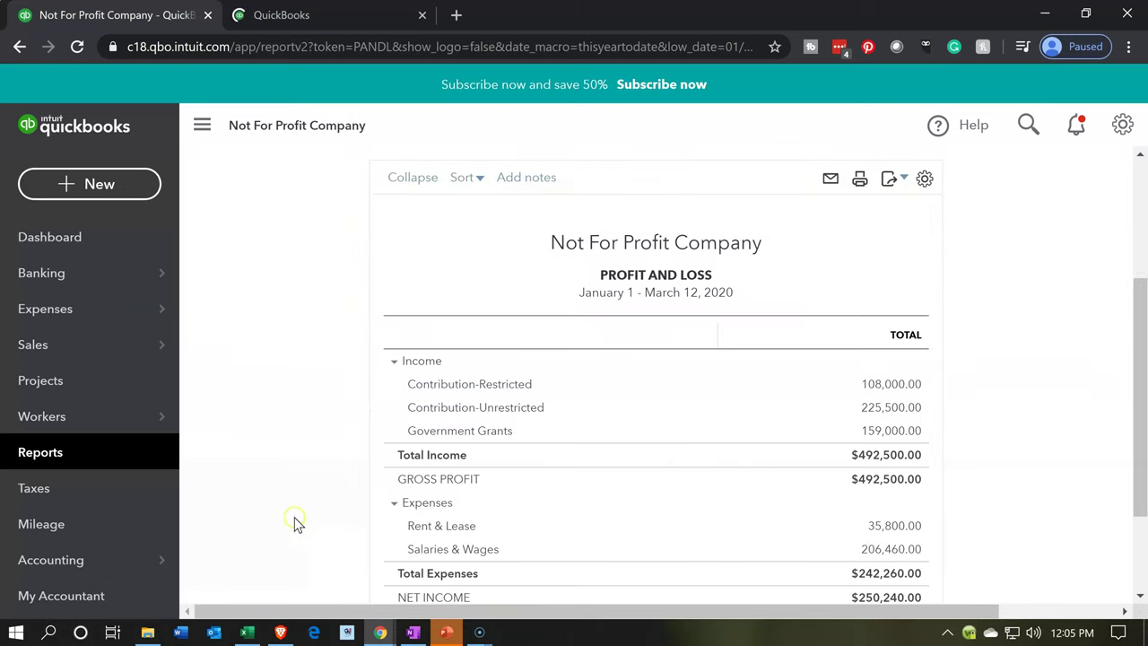
pyautogui.scroll(3, 377, 359)
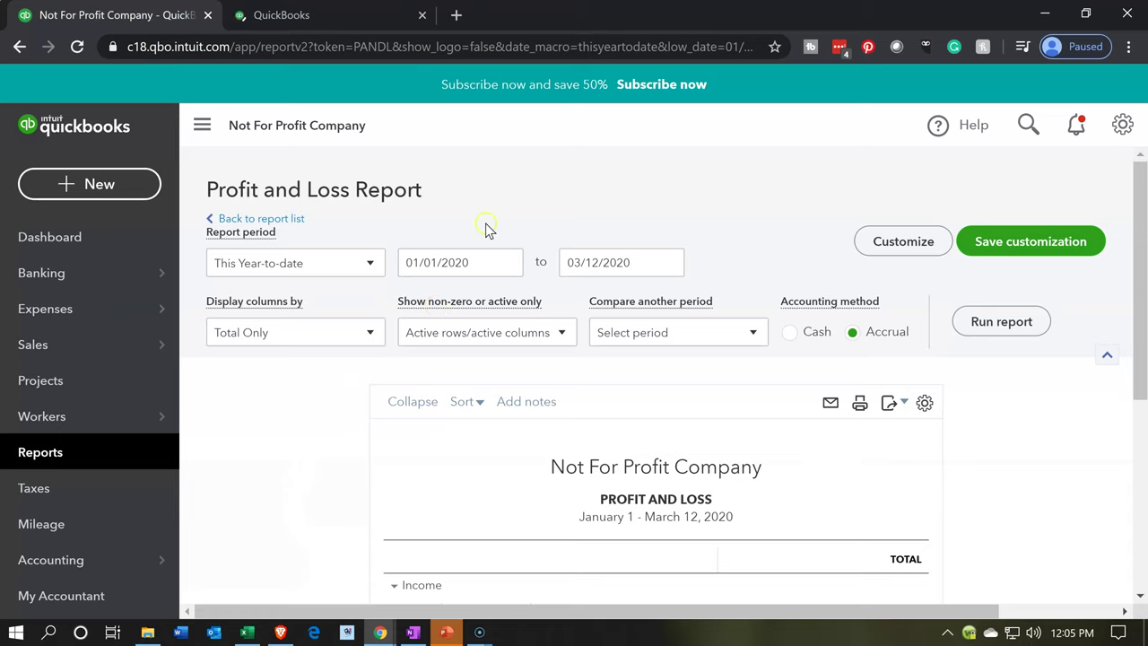
pyautogui.press('Tab')
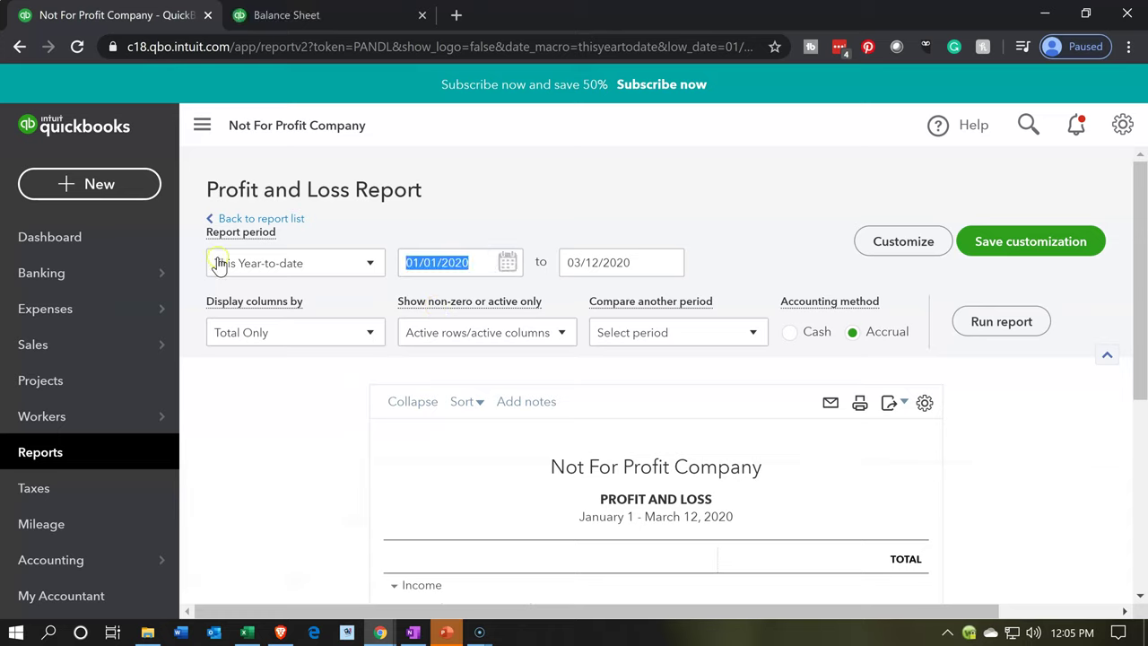
pyautogui.press('Tab')
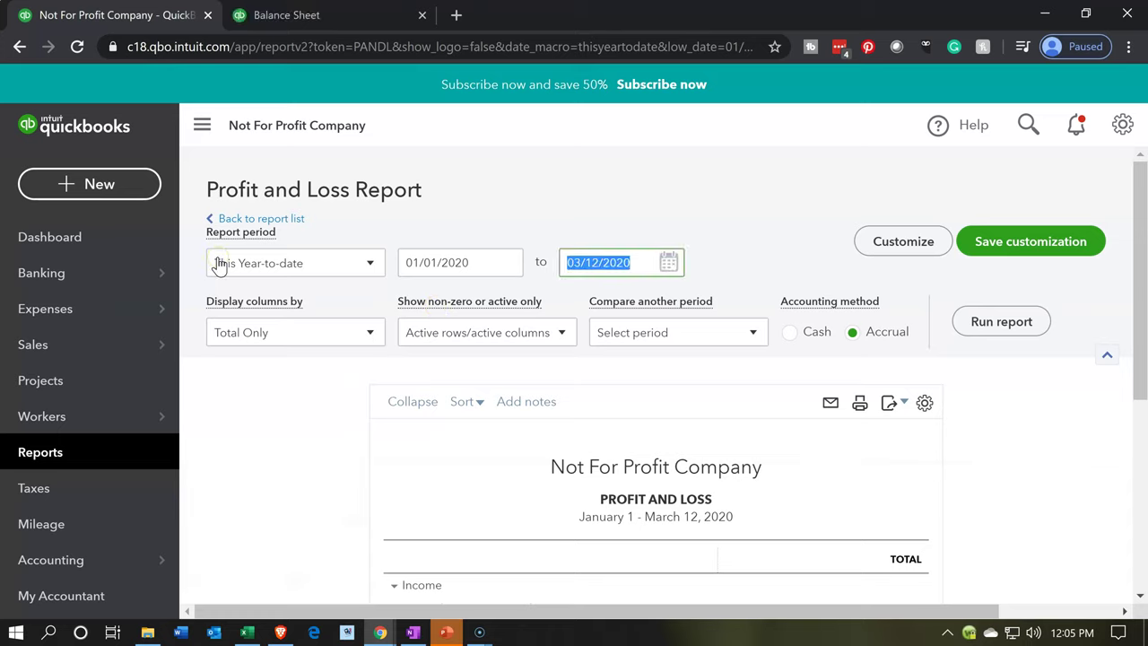
pyautogui.write('12')
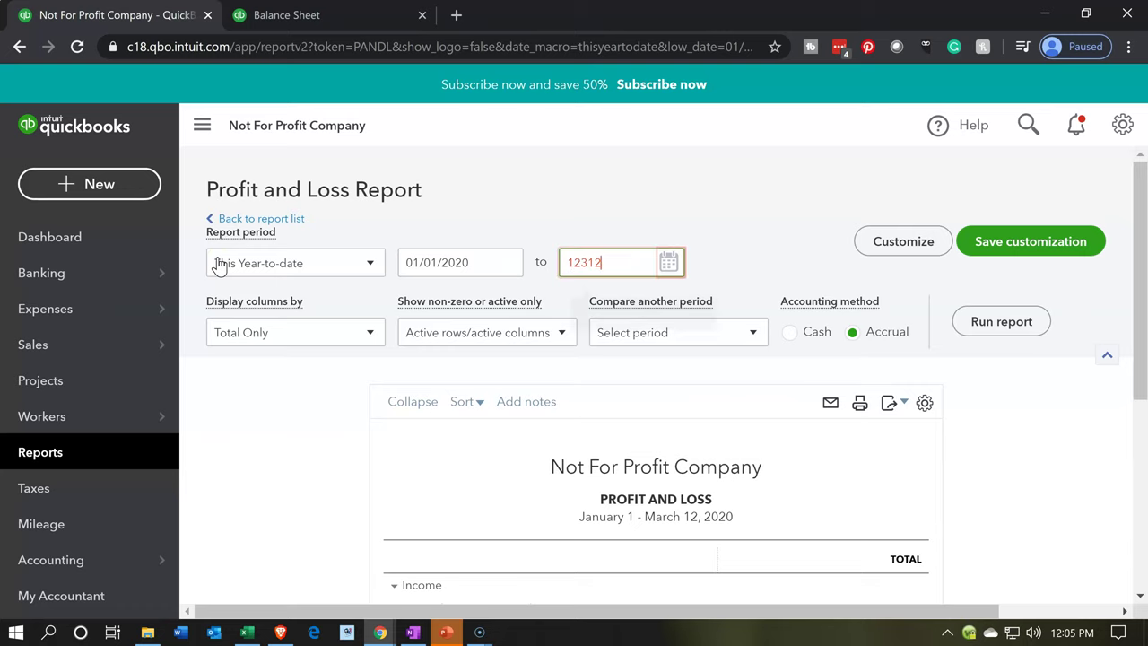
pyautogui.write('/31/2020')
pyautogui.press('Tab')
pyautogui.click(982, 324)
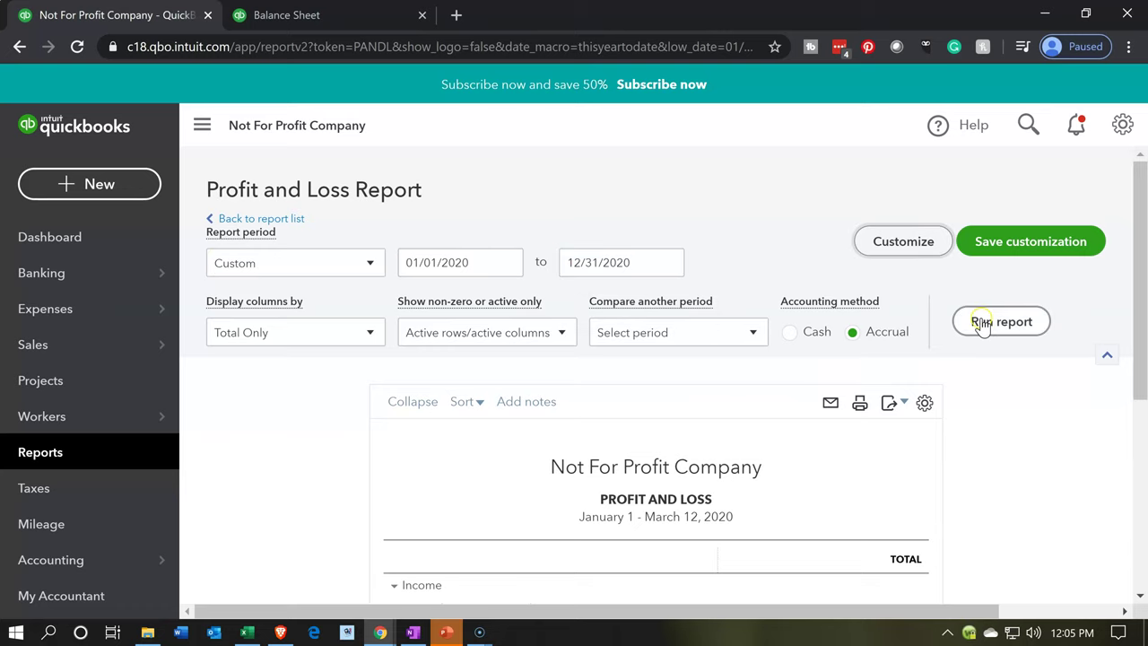
pyautogui.scroll(-3, 981, 322)
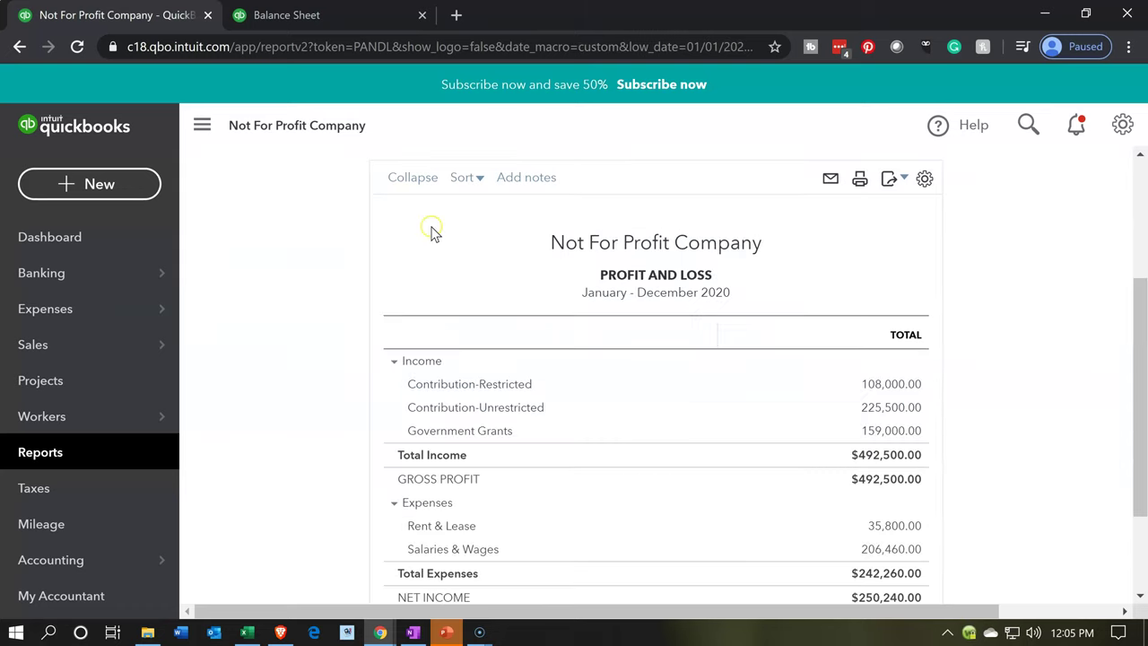
# Collapse the navigation sidebar, enlarge the page and examine the Rent & Lease and Salaries & Wages lines of the Profit and Loss.
pyautogui.click(201, 126)
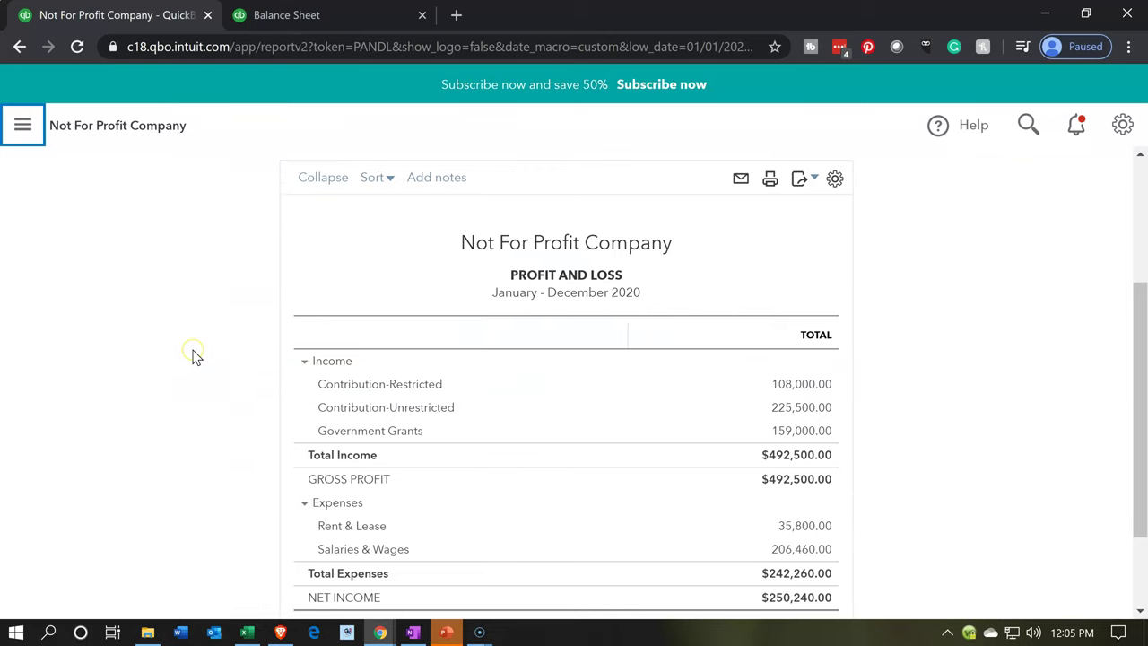
pyautogui.hotkey('ctrl', '+')
pyautogui.hotkey('ctrl', '+')
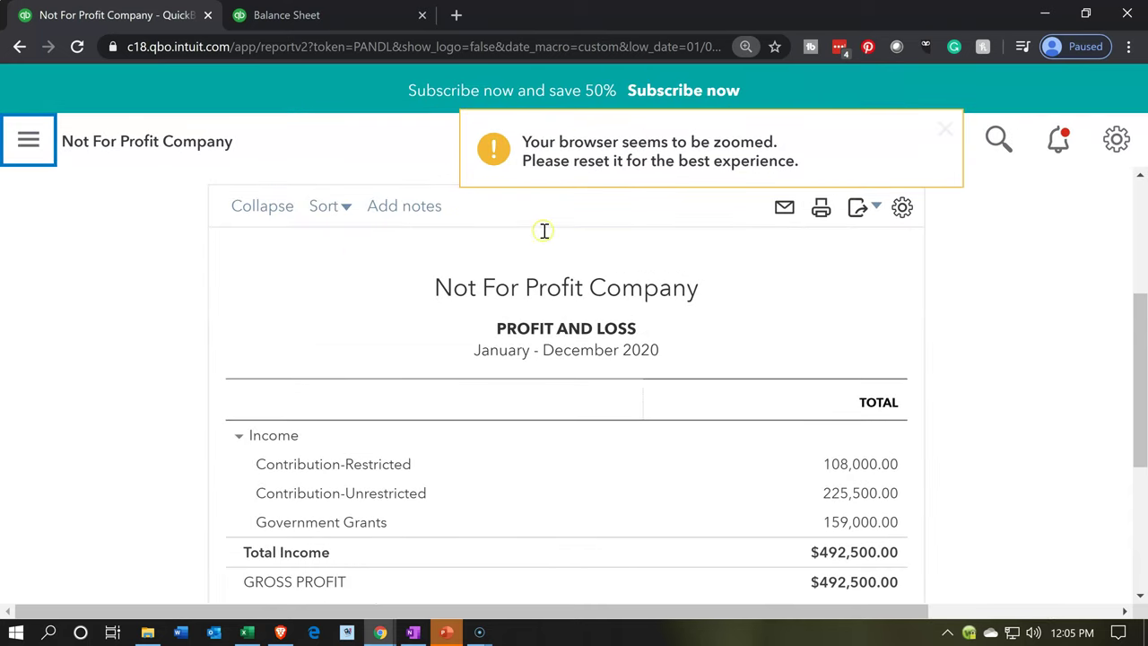
pyautogui.scroll(-1, 529, 320)
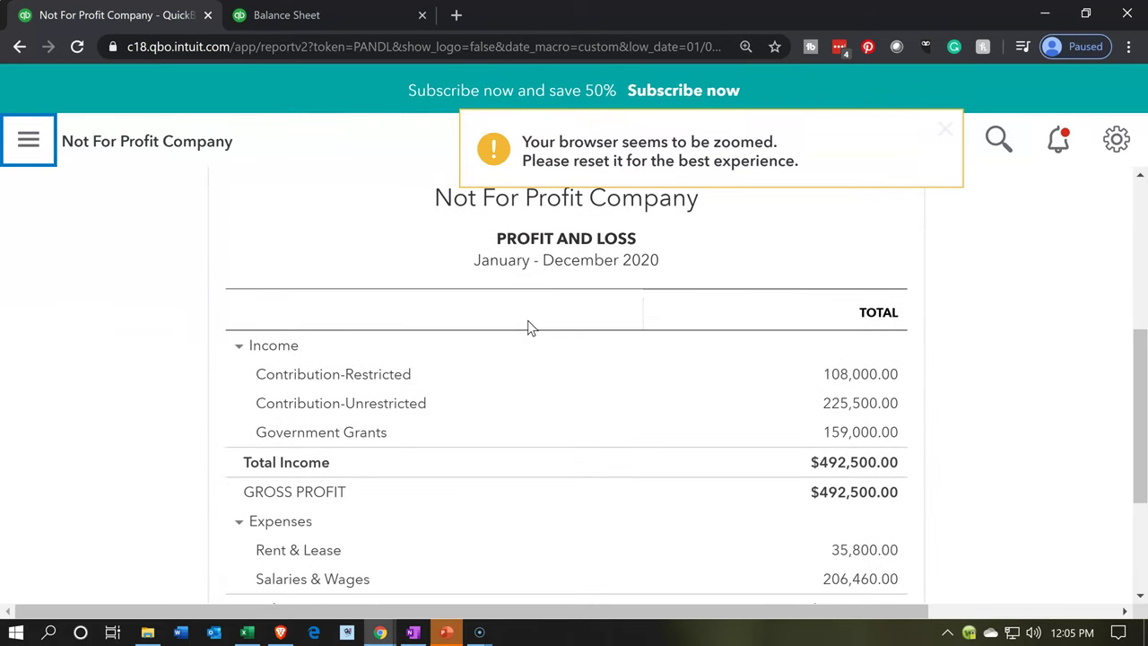
pyautogui.scroll(-1, 528, 320)
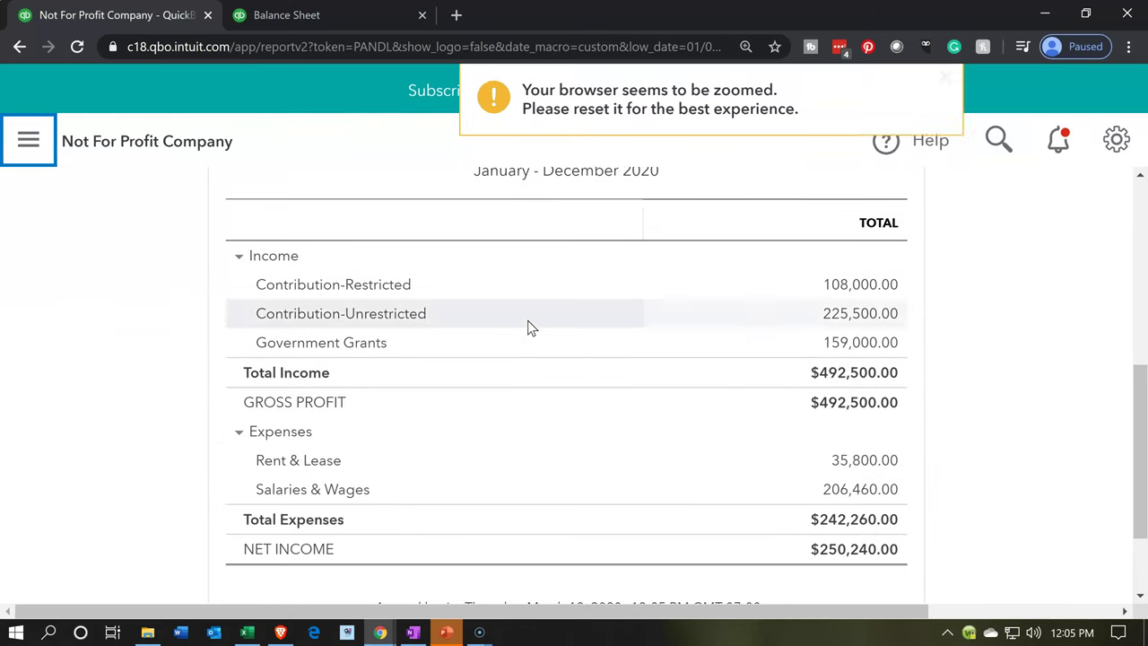
pyautogui.click(435, 471)
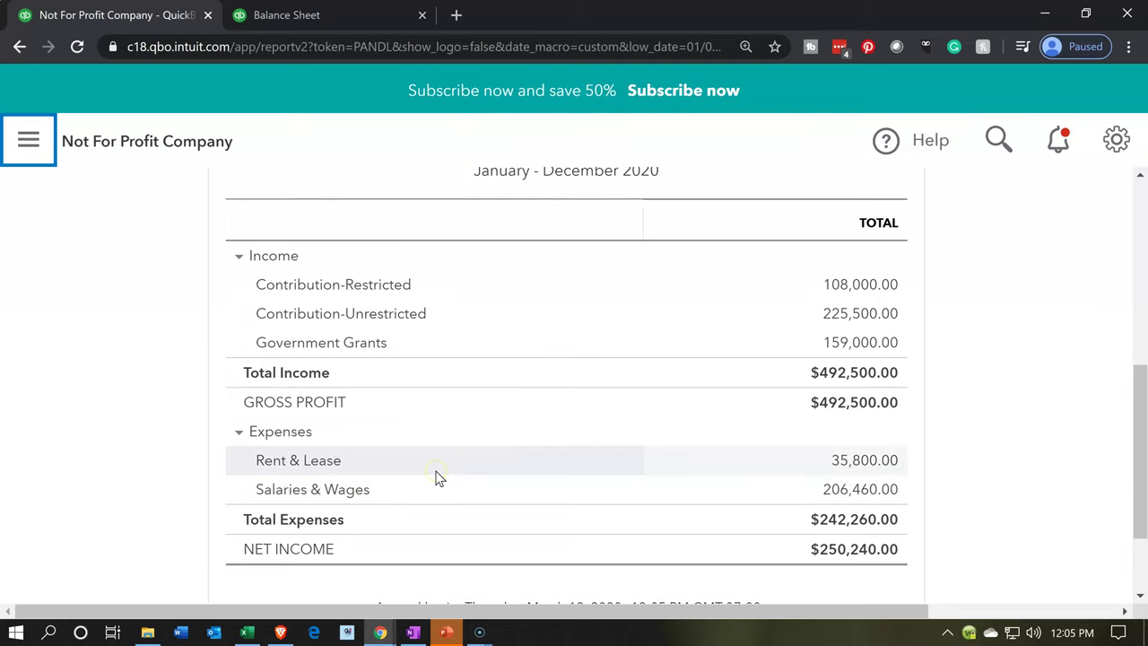
pyautogui.click(437, 500)
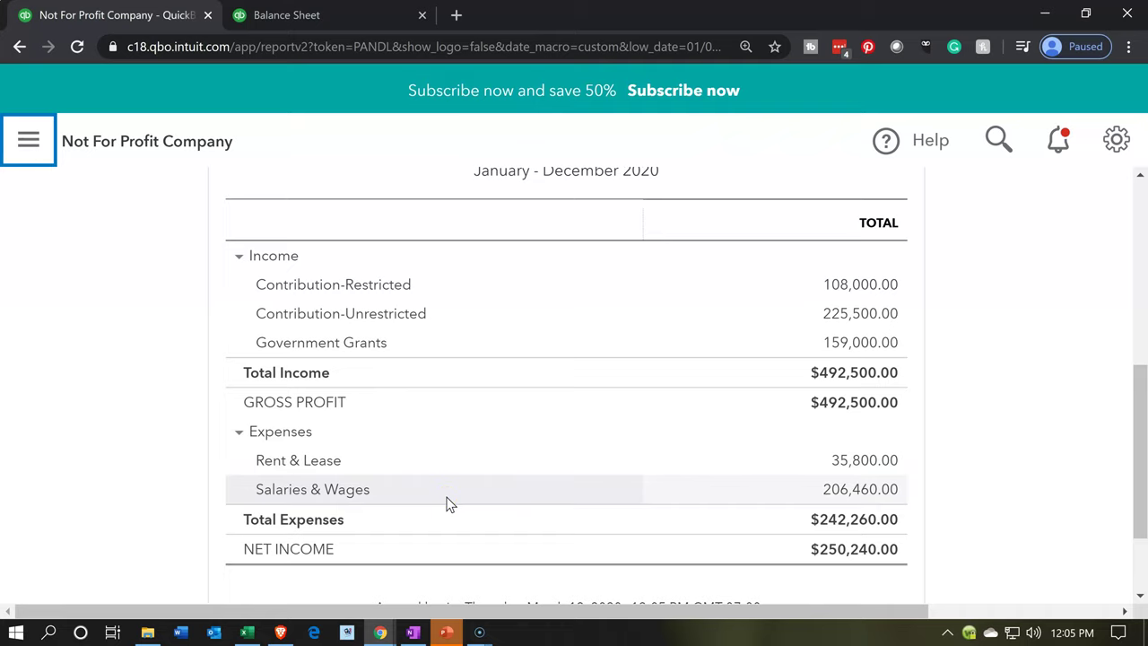
pyautogui.scroll(1, 151, 483)
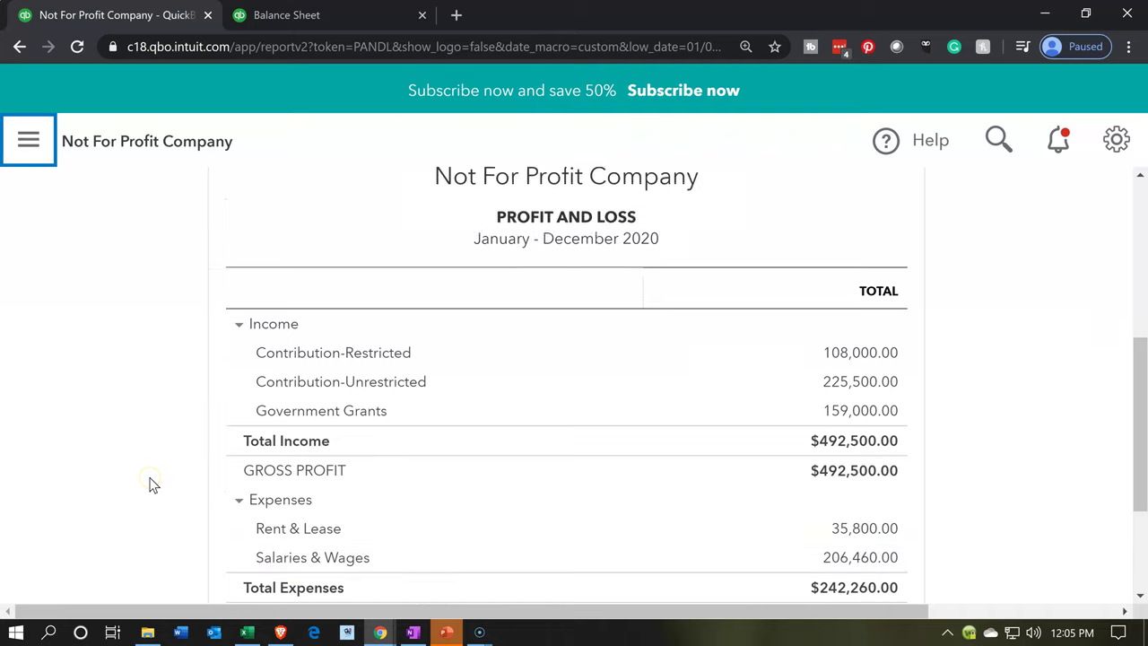
# Rerun the Profit and Loss with columns displayed by Classes and check the expense lines across the class columns through Not Specified.
pyautogui.scroll(5, 150, 485)
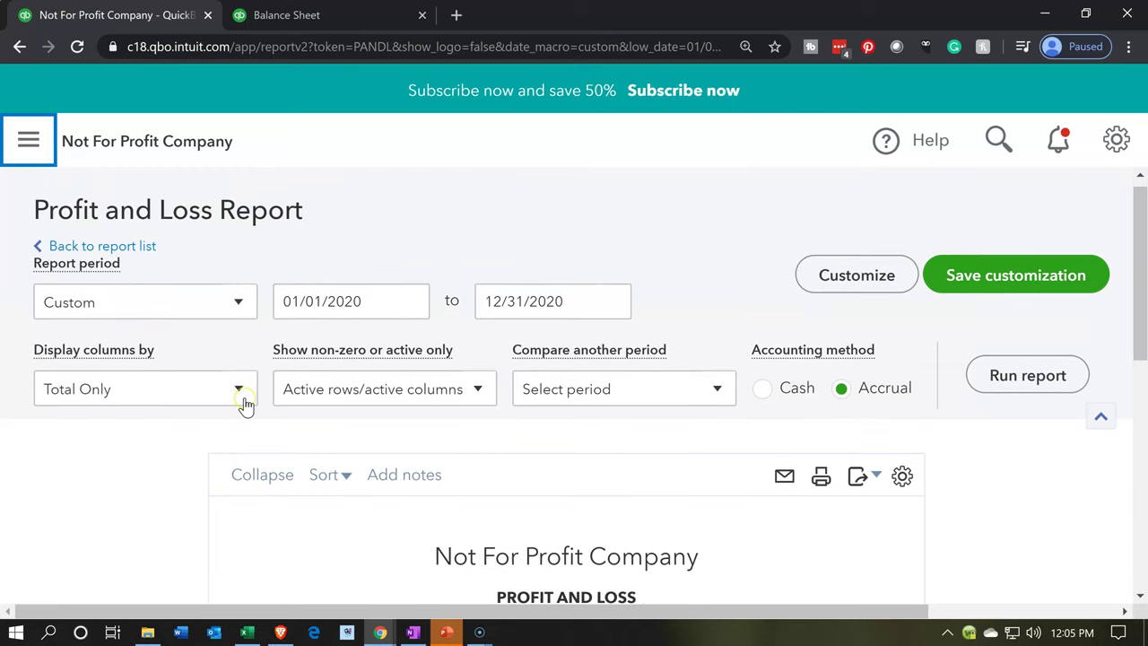
pyautogui.click(239, 389)
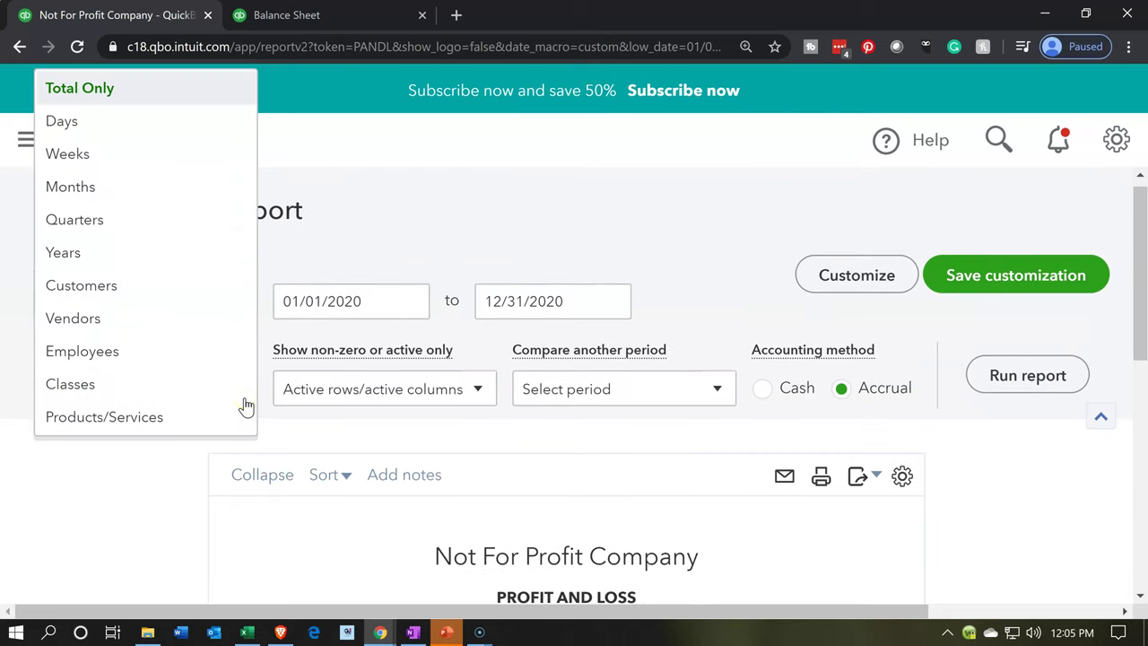
pyautogui.click(41, 389)
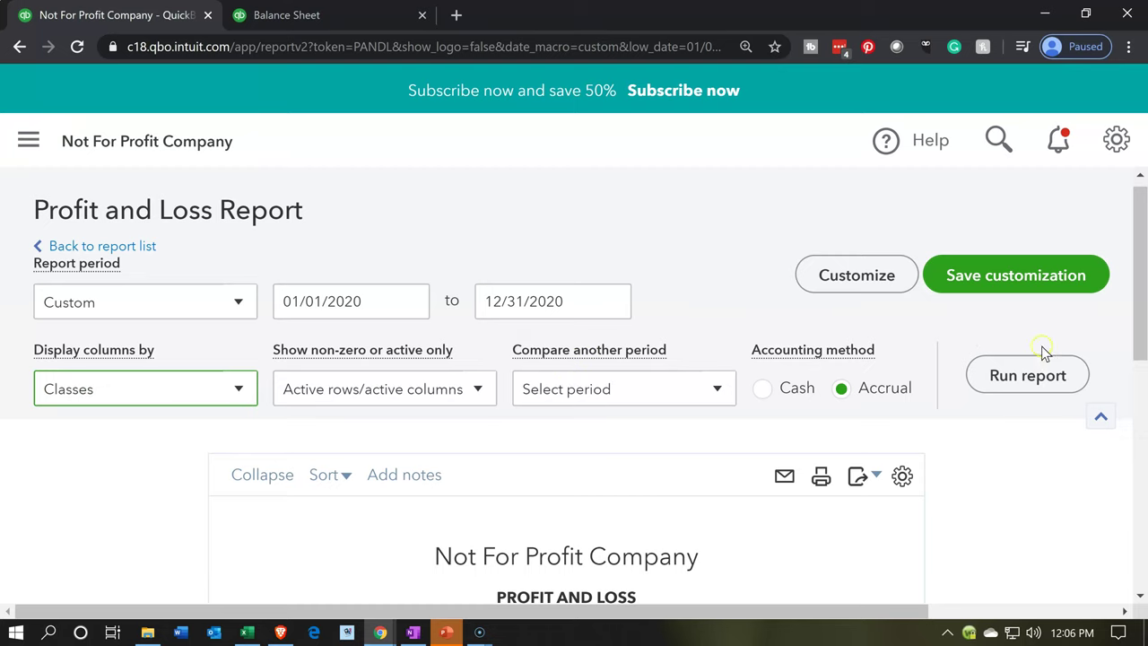
pyautogui.click(1031, 375)
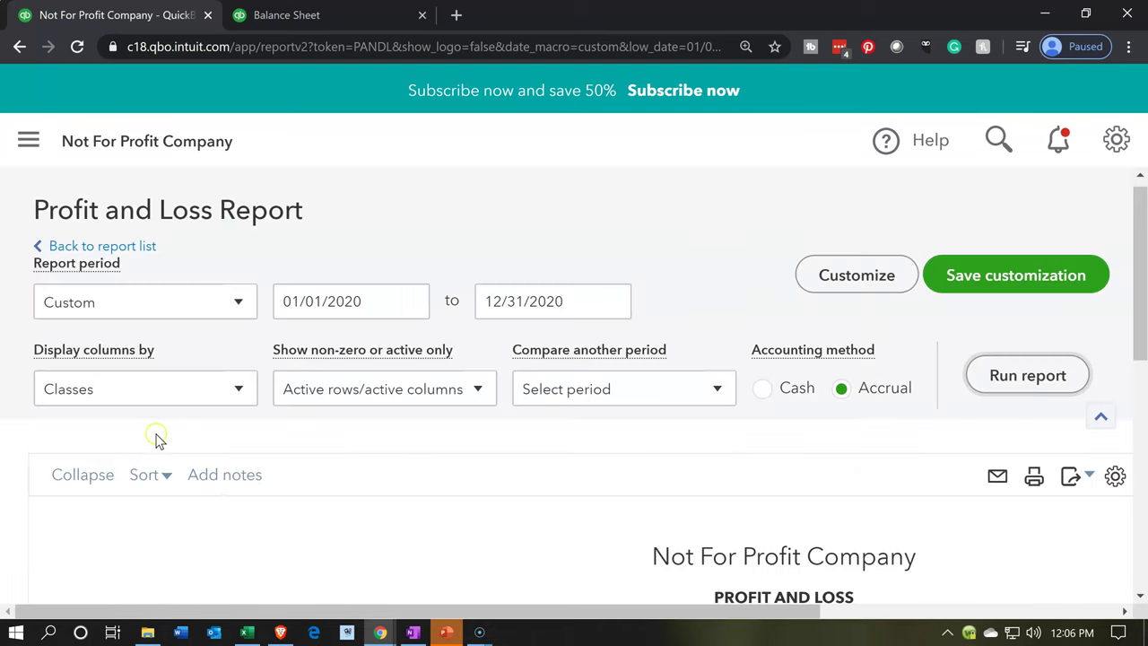
pyautogui.scroll(-3, 42, 536)
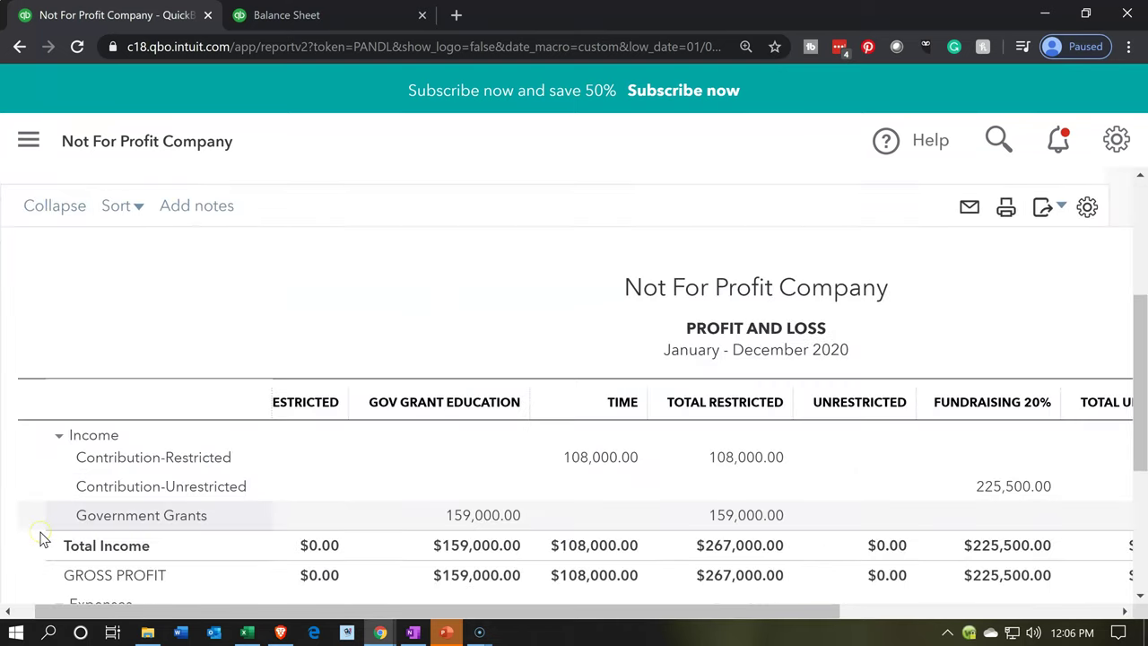
pyautogui.scroll(-2, 42, 536)
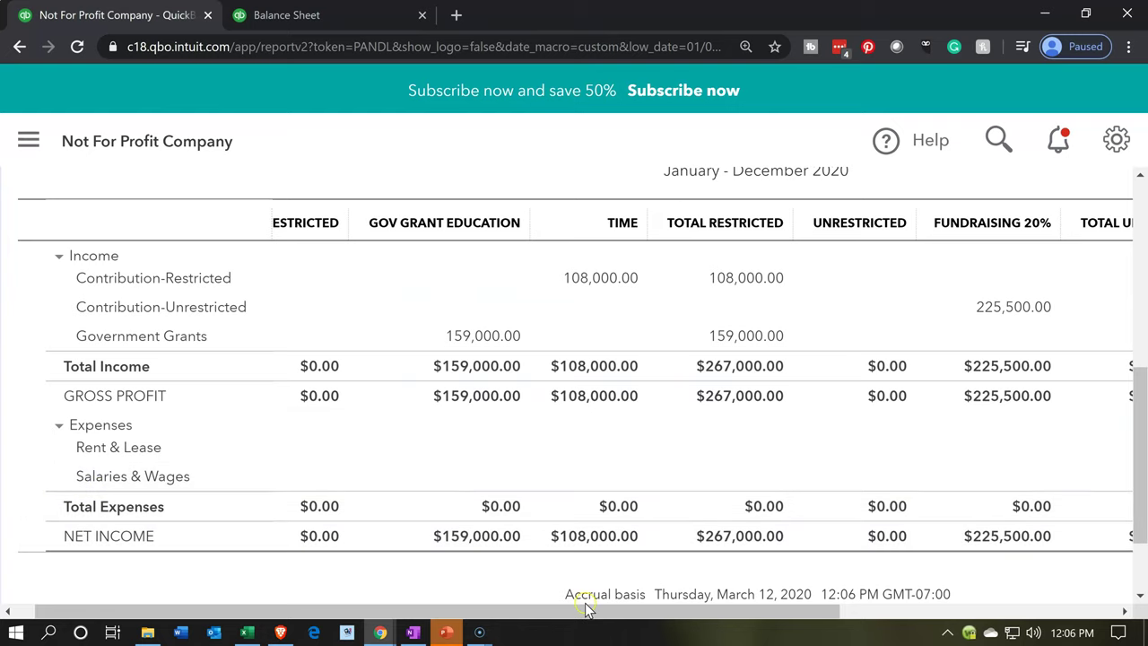
pyautogui.moveTo(590, 609); pyautogui.dragTo(1088, 595)
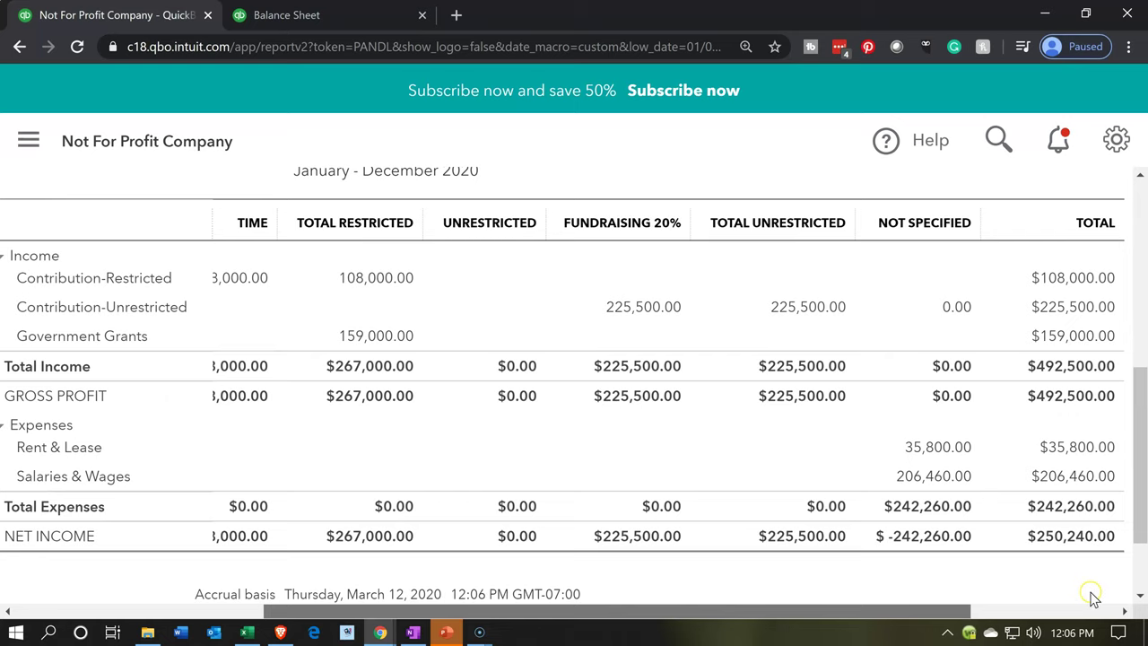
pyautogui.click(948, 244)
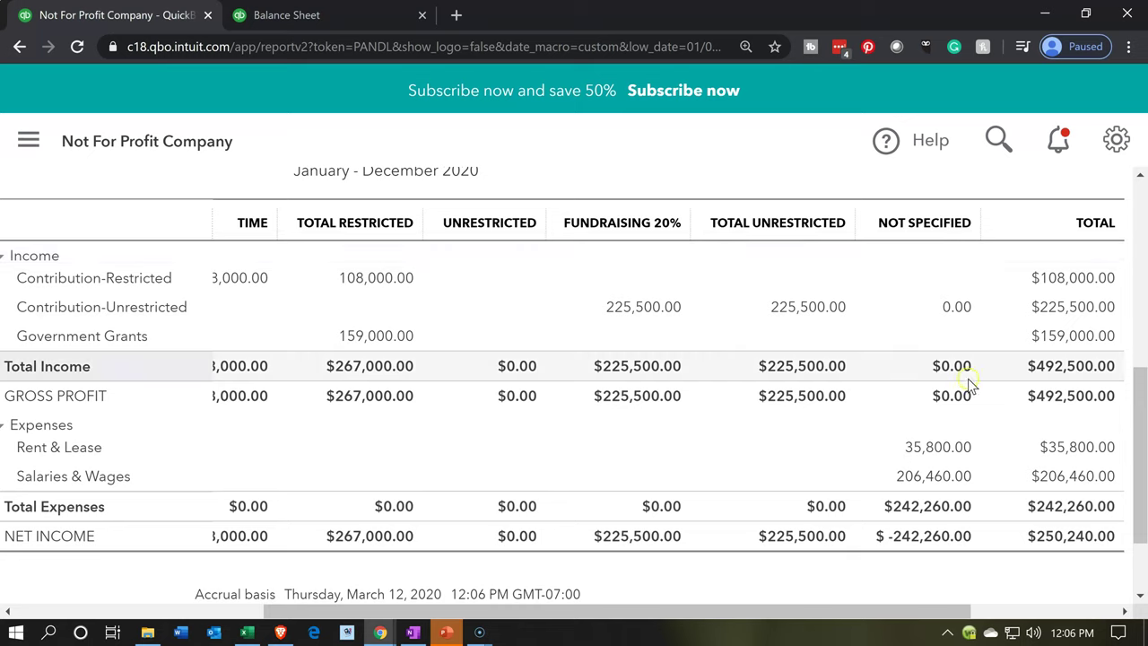
# Drill into the Not Specified amount for Salaries & Wages and open its Employee 1 expense to inspect the category line's class.
pyautogui.click(954, 484)
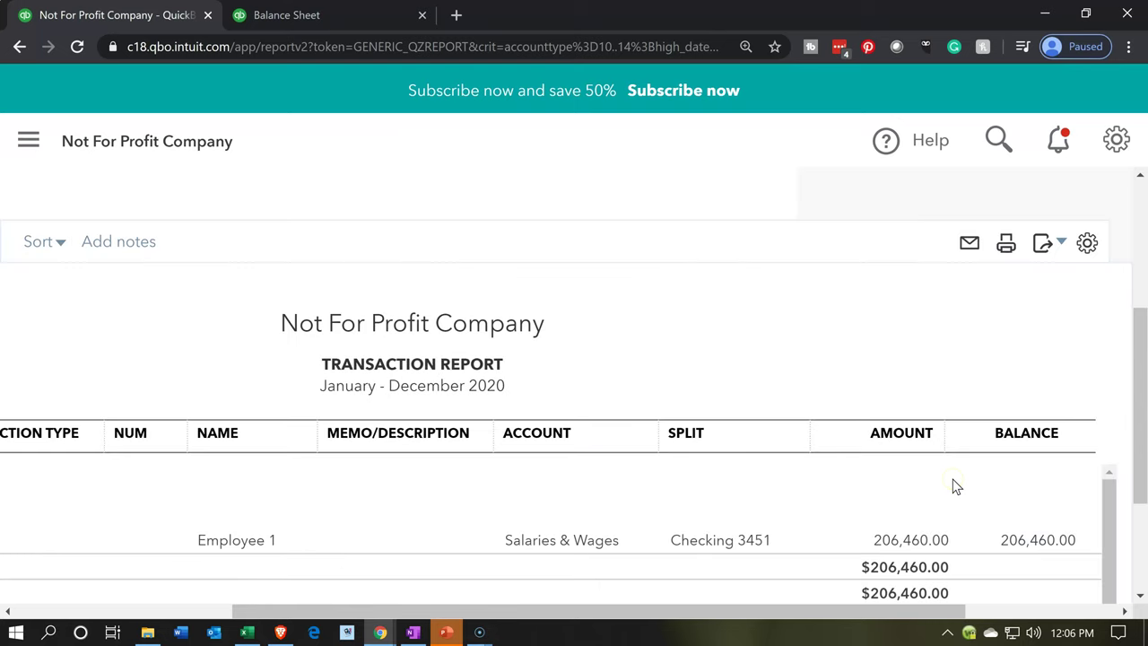
pyautogui.click(915, 543)
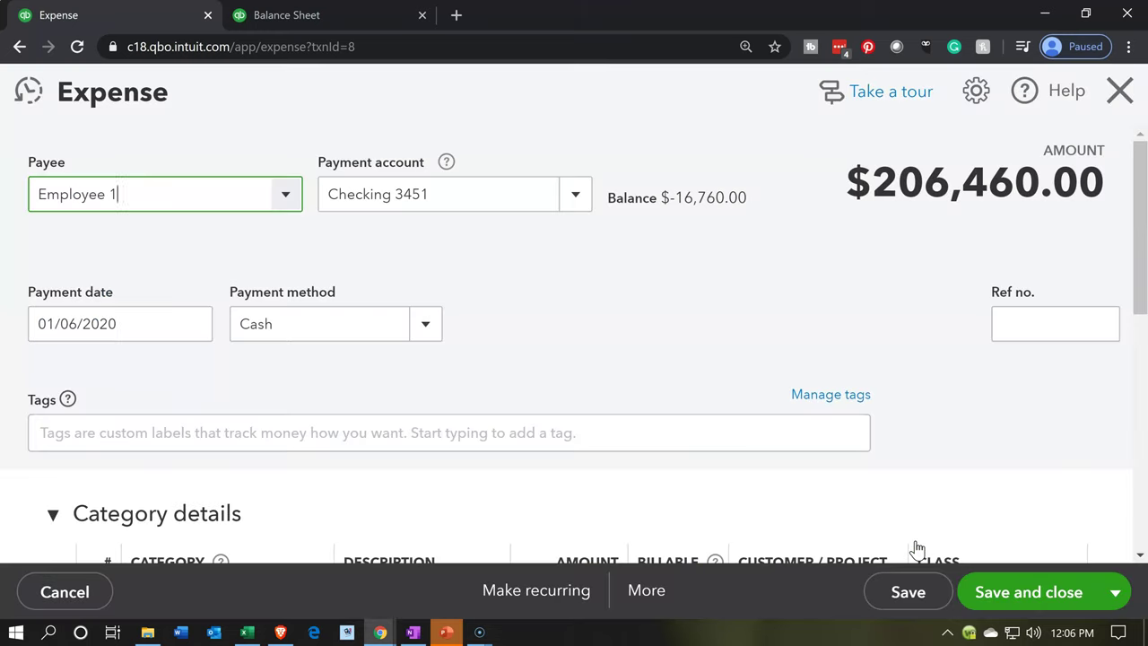
pyautogui.scroll(-1, 722, 381)
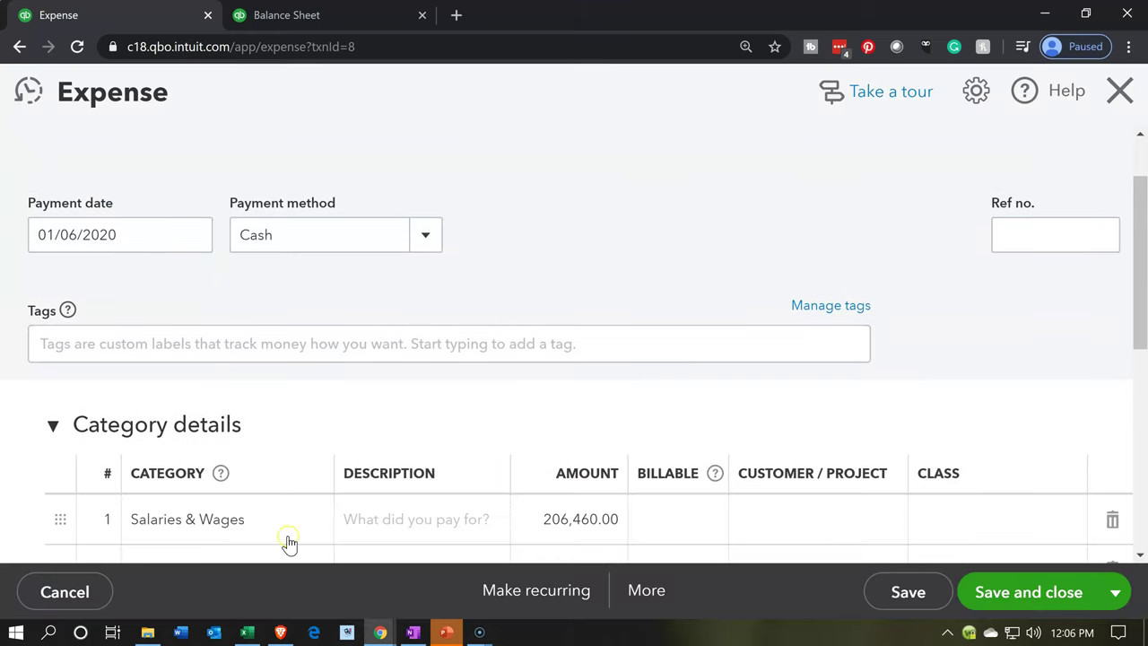
pyautogui.scroll(-1, 343, 510)
# Switch to the Excel workbook, examine the functional expense table's allocation percentages through Fund-Raising, and return to the QuickBooks expense.
pyautogui.click(252, 632)
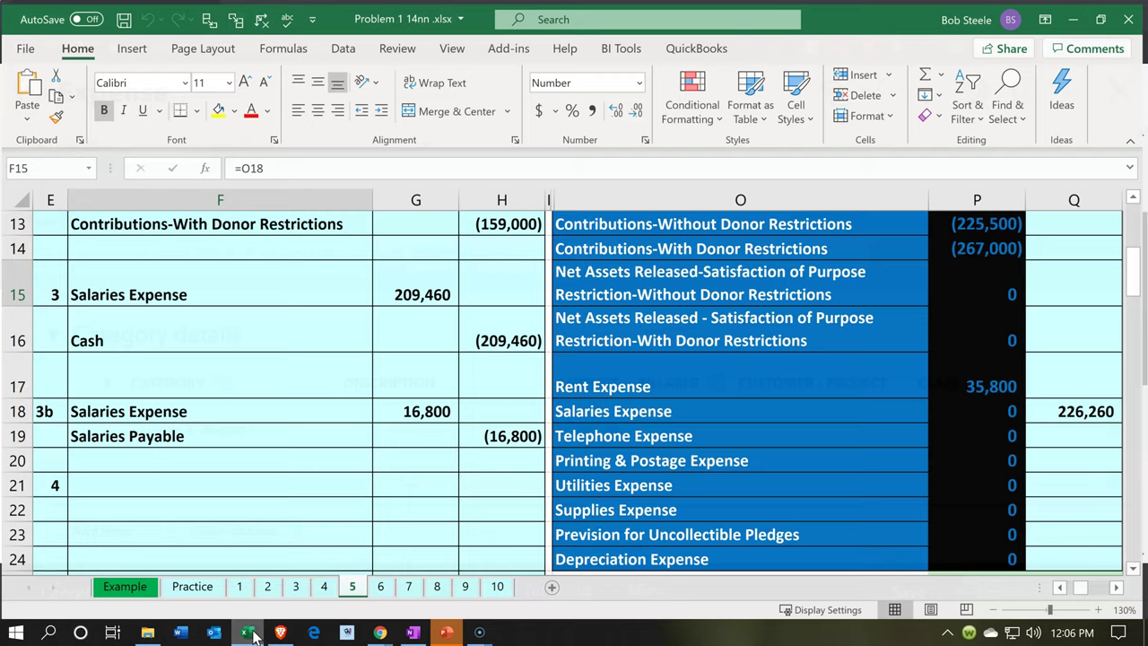
pyautogui.click(682, 353)
pyautogui.press('Right')
pyautogui.press('Right')
pyautogui.press('Right')
pyautogui.press('Right')
pyautogui.press('Right')
pyautogui.press('Right')
pyautogui.press('Right')
pyautogui.press('Right')
pyautogui.press('Right')
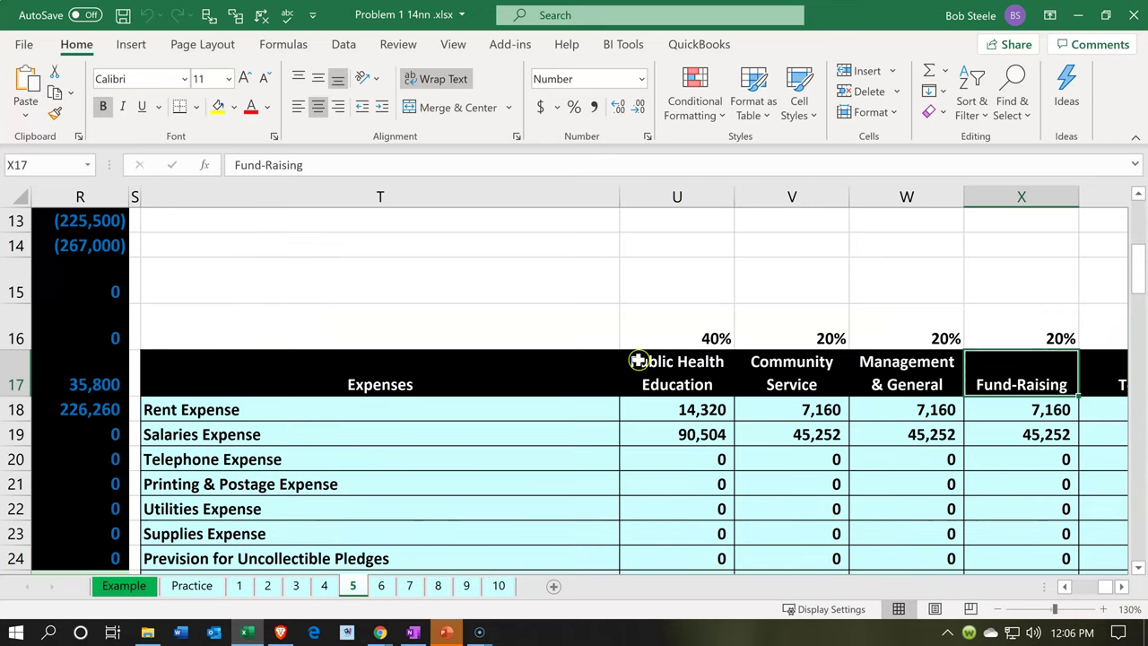
pyautogui.click(258, 635)
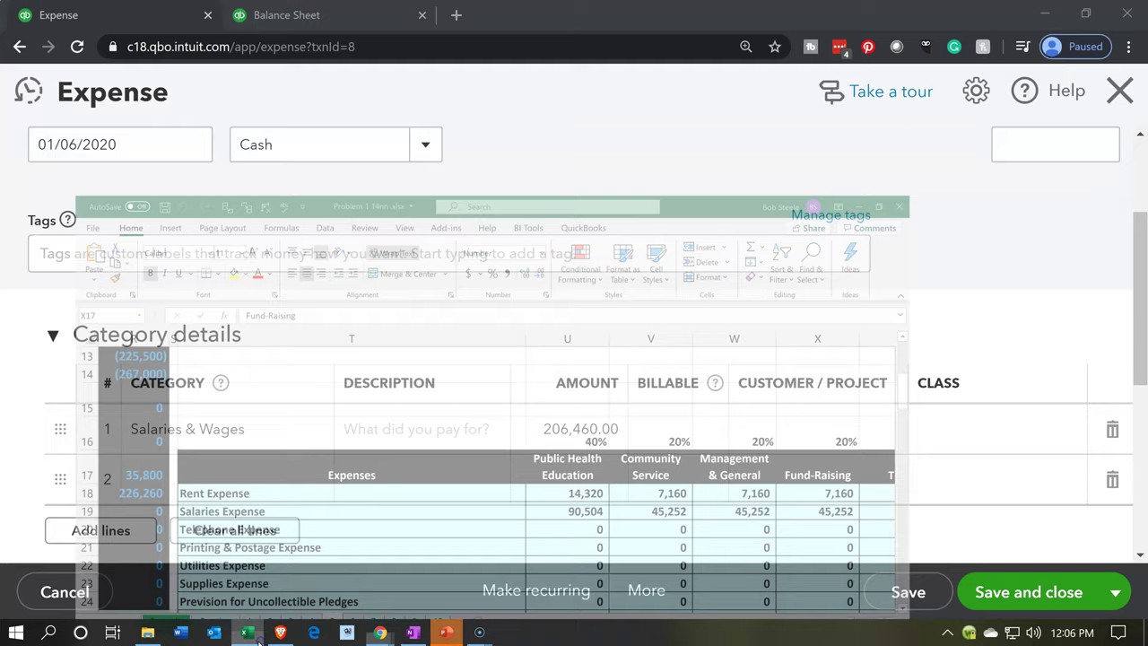
# Review the expense's category details, close it without changes and return from the Transaction Report to the Profit and Loss summary.
pyautogui.scroll(-2, 435, 349)
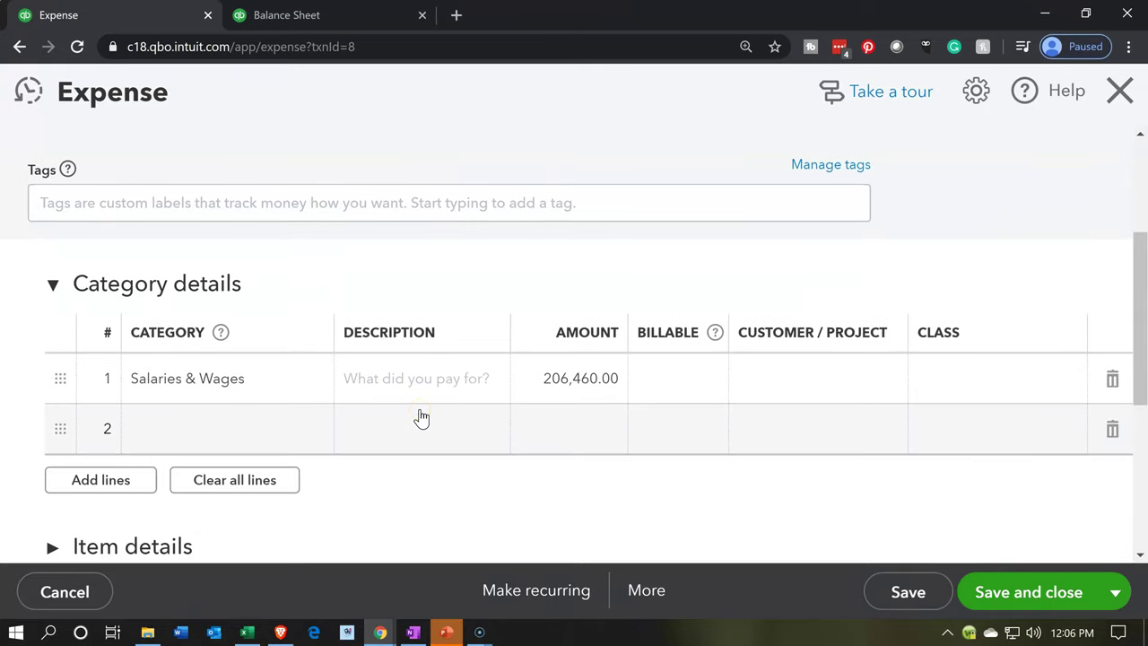
pyautogui.scroll(3, 421, 417)
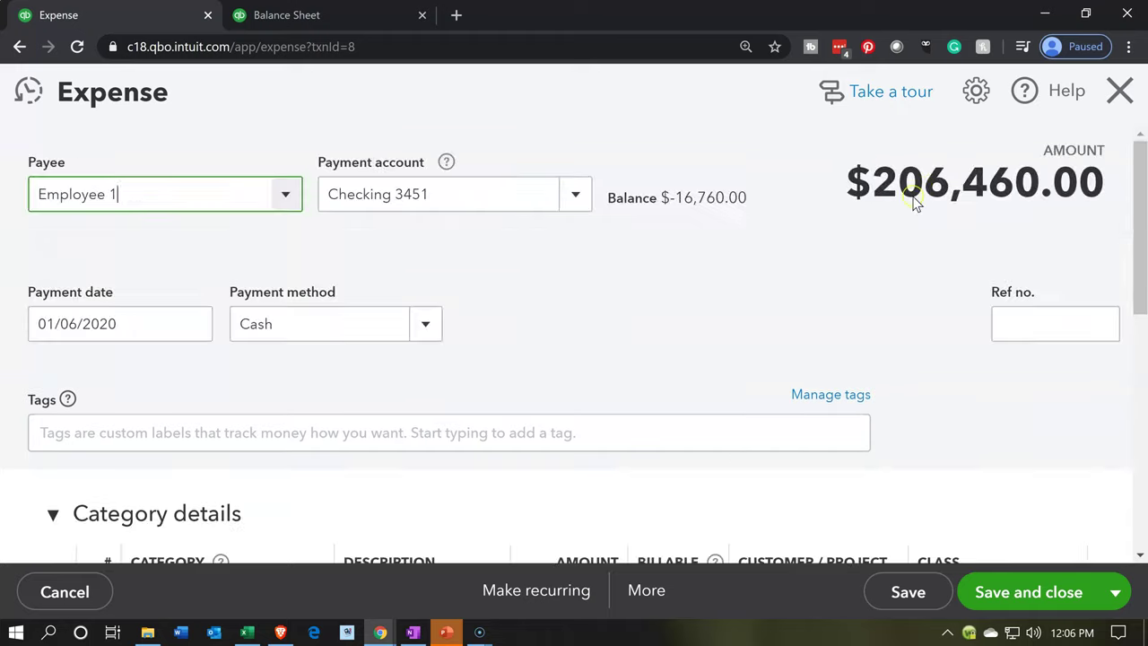
pyautogui.click(1132, 108)
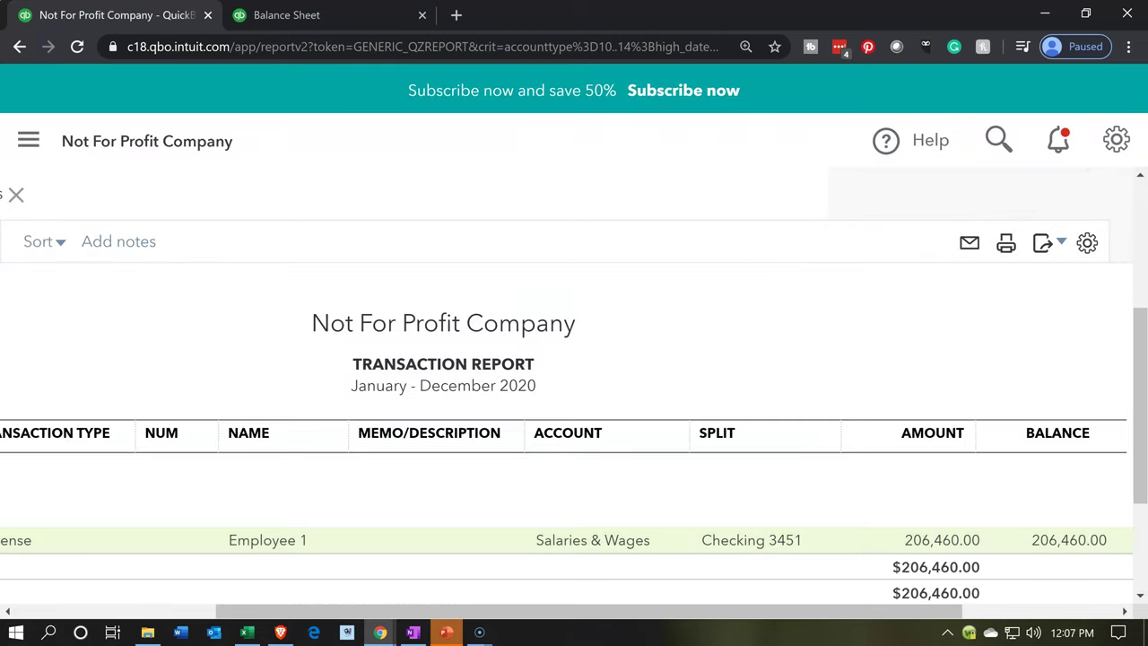
pyautogui.scroll(3, 115, 335)
pyautogui.click(186, 262)
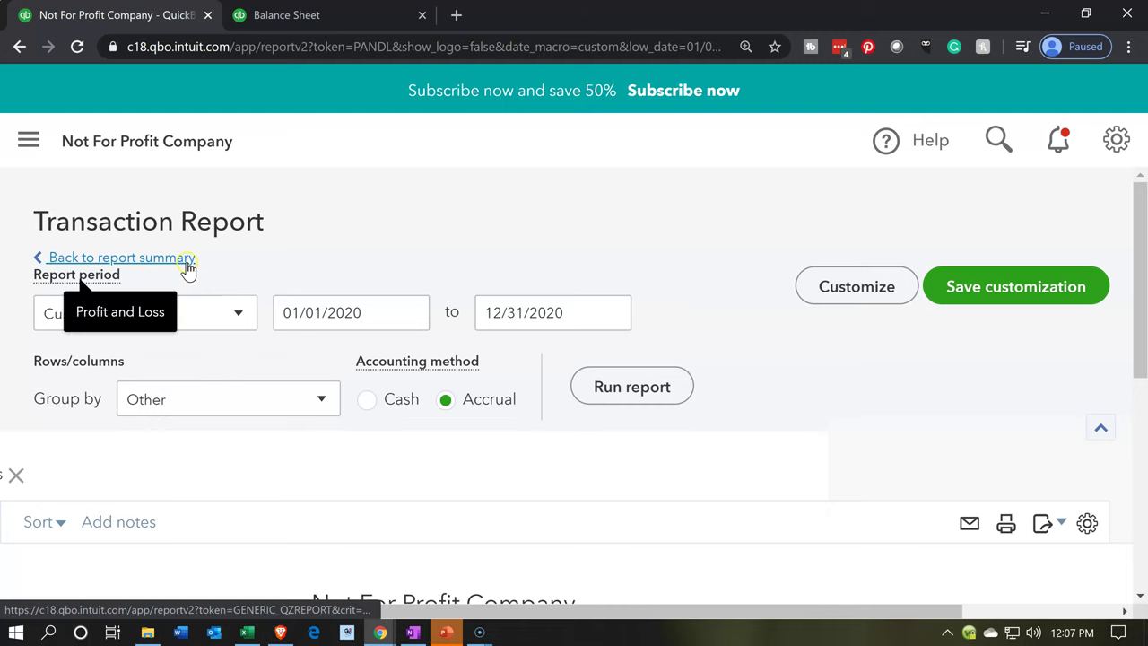
# Look over the Profit and Loss by class and duplicate its browser tab.
pyautogui.scroll(-5, 157, 356)
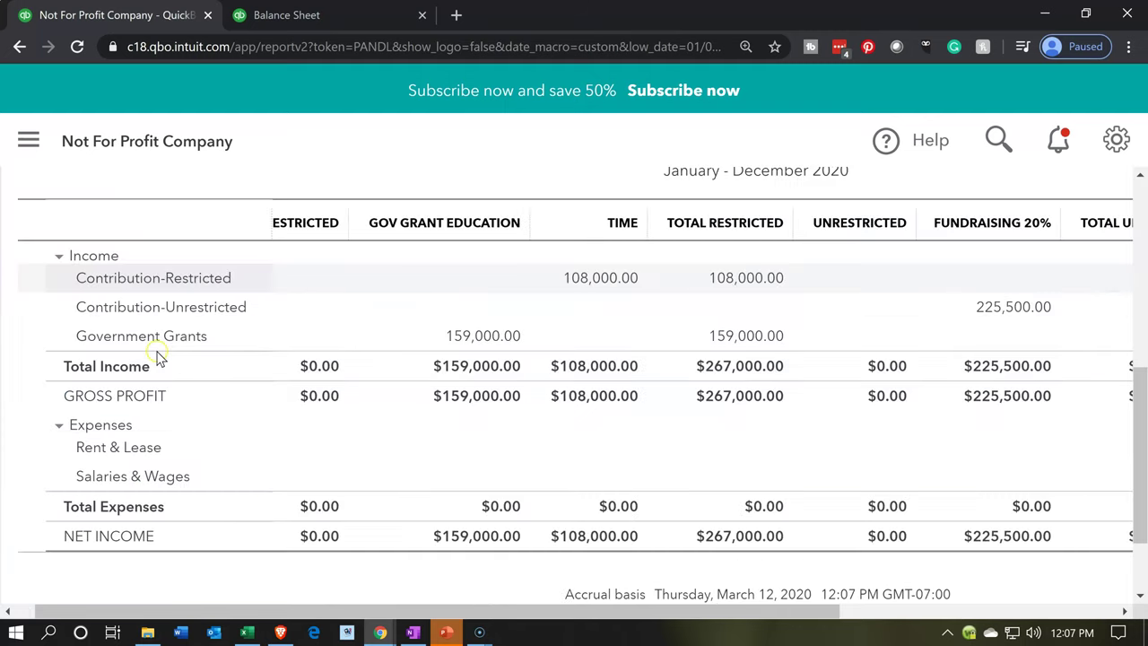
pyautogui.scroll(-2, 157, 357)
pyautogui.scroll(5, 147, 269)
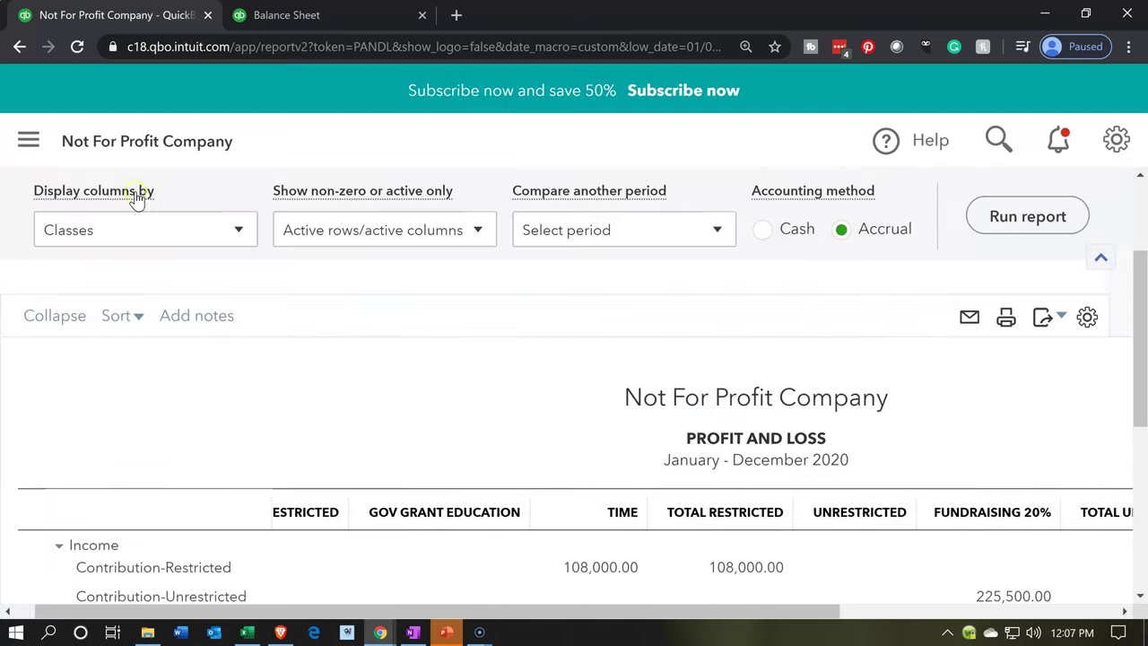
pyautogui.rightClick(136, 16)
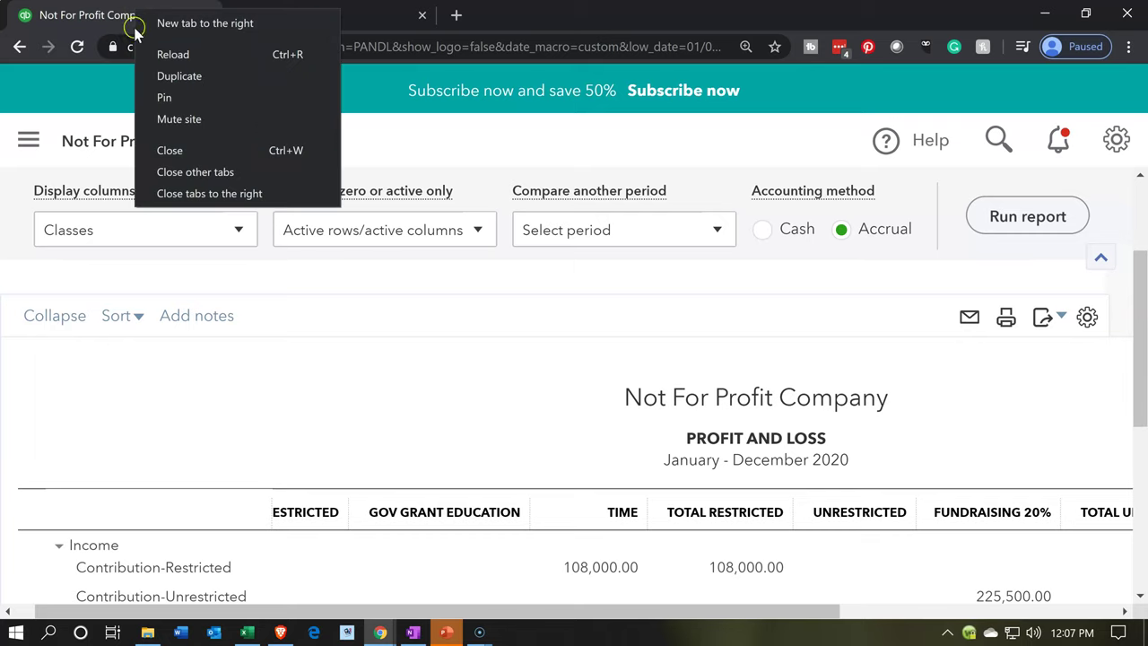
pyautogui.click(159, 76)
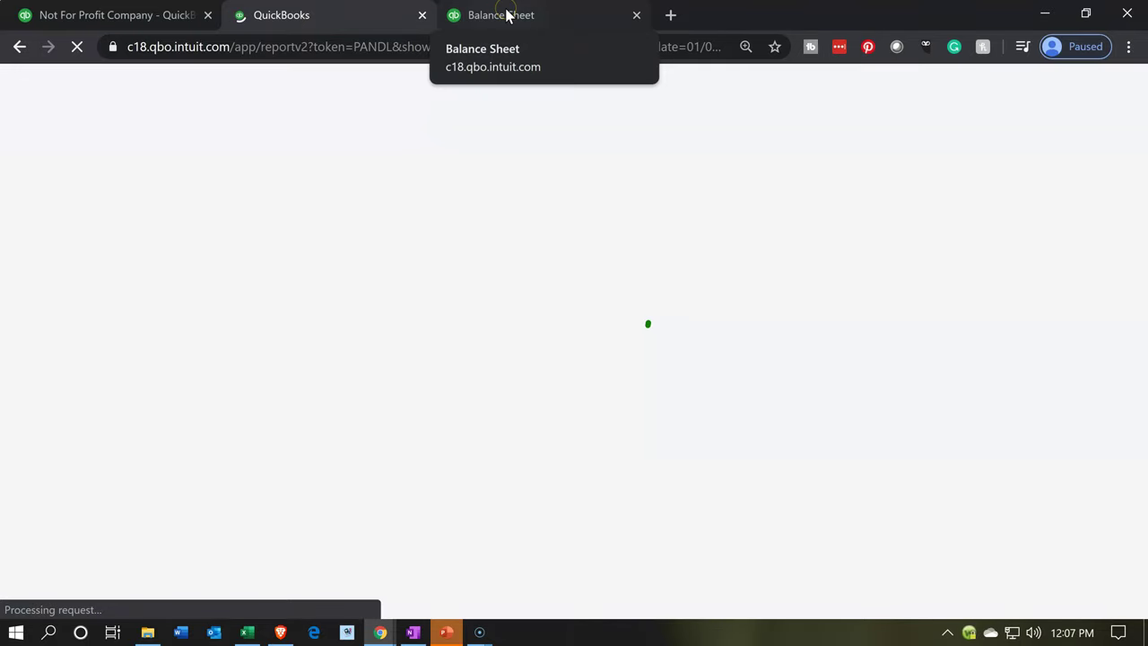
# In the Balance Sheet tab, collapse the navigation sidebar and view the transactions behind the Checking 3451 balance.
pyautogui.click(505, 15)
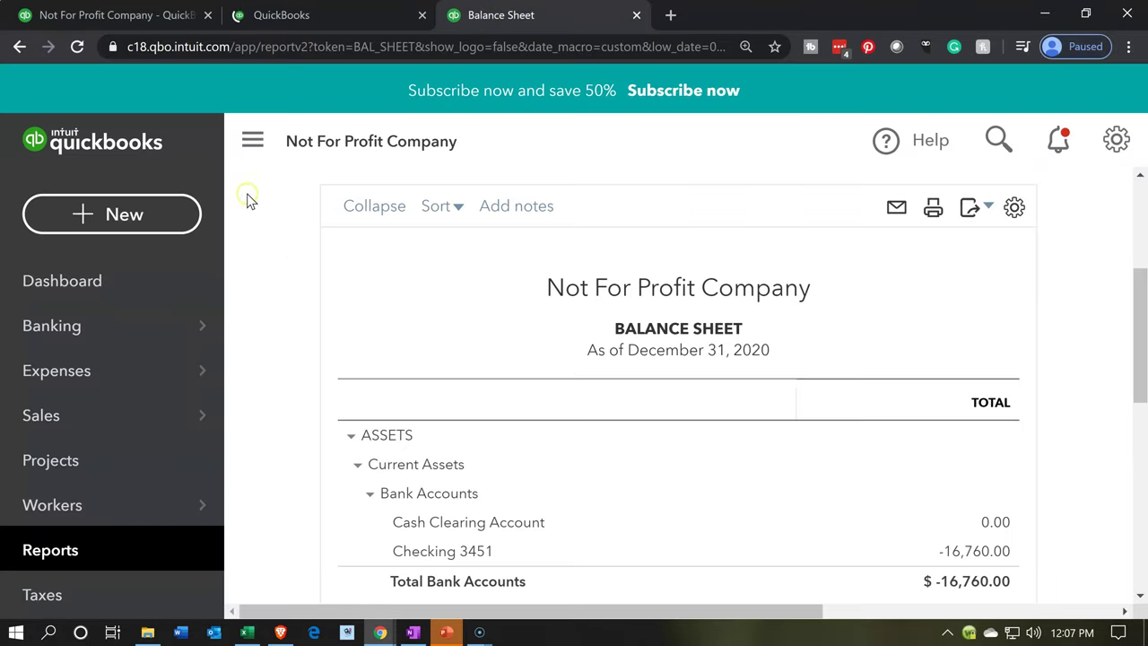
pyautogui.click(247, 145)
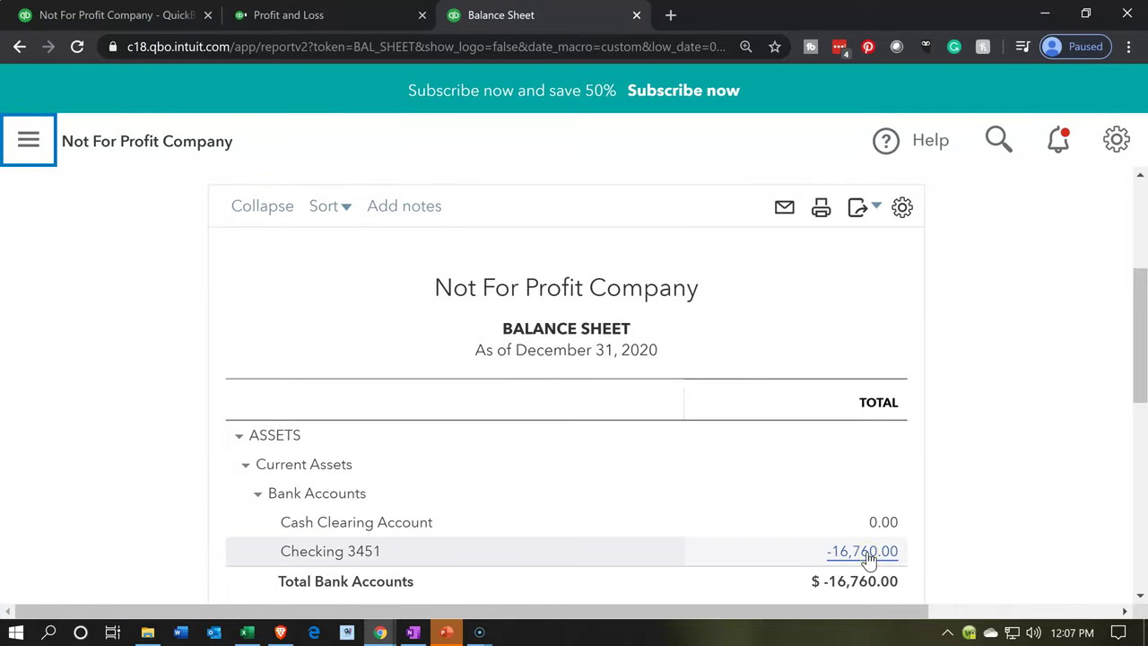
pyautogui.scroll(-2, 868, 558)
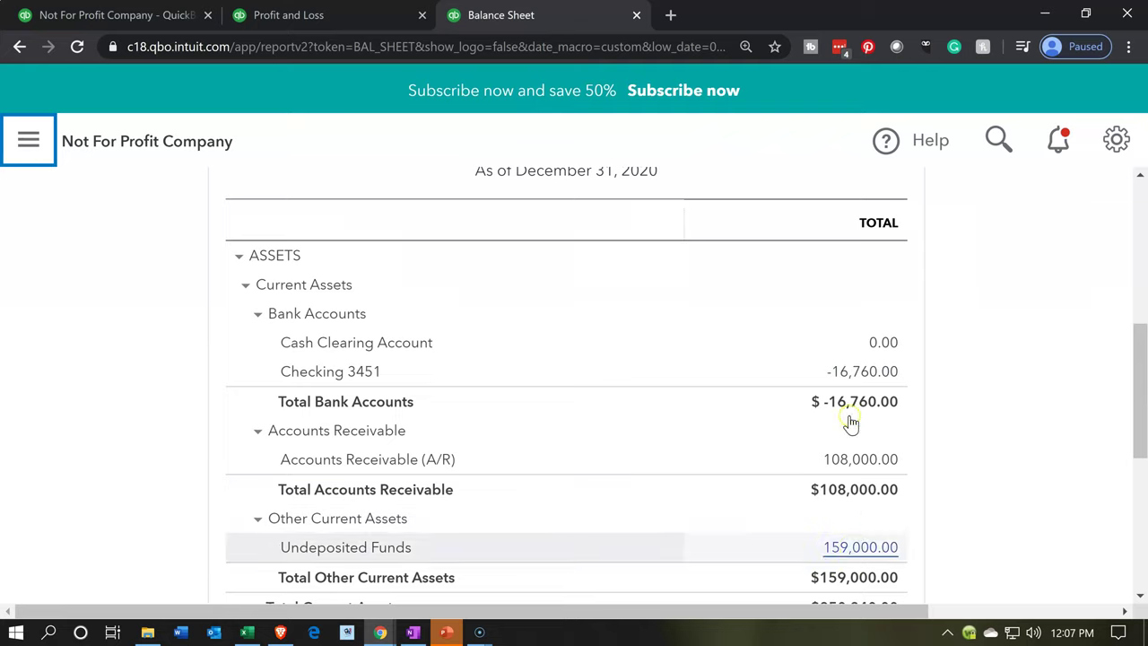
pyautogui.click(850, 380)
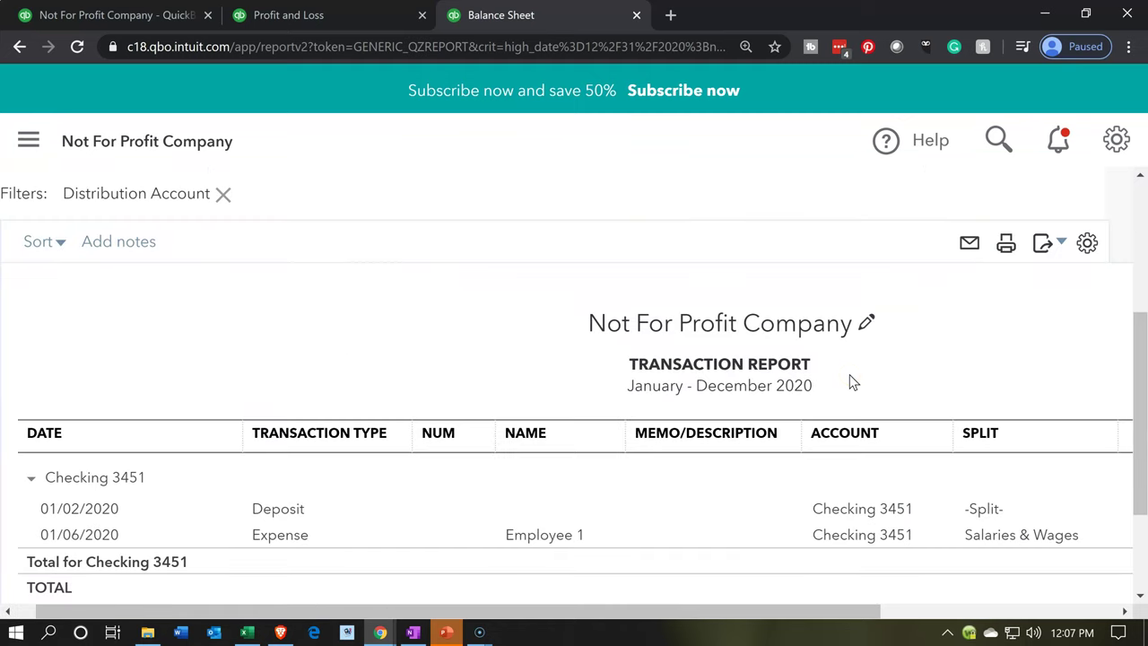
pyautogui.scroll(-1, 852, 381)
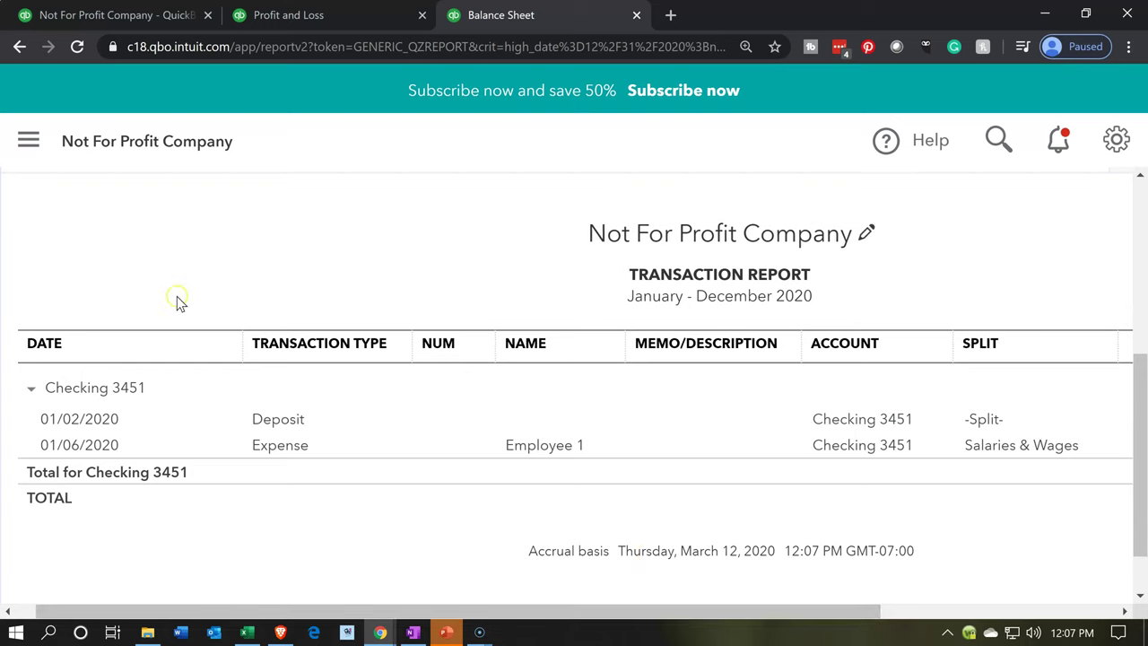
# Return to the Balance Sheet summary and switch to the original Profit and Loss tab.
pyautogui.scroll(4, 174, 299)
pyautogui.click(164, 260)
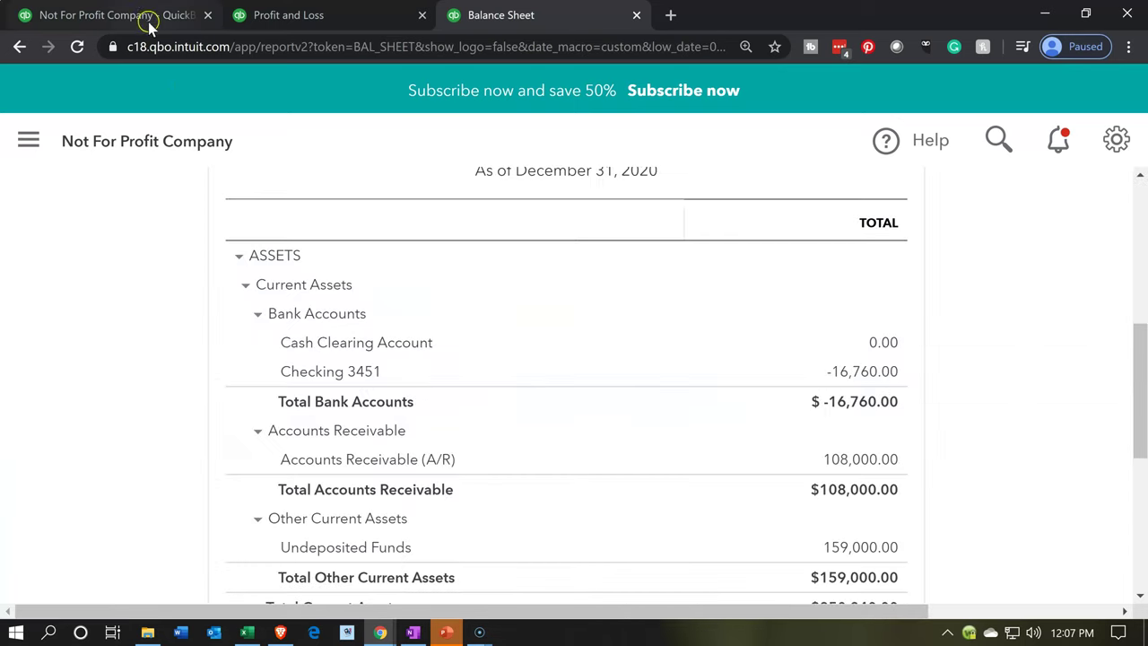
pyautogui.click(146, 19)
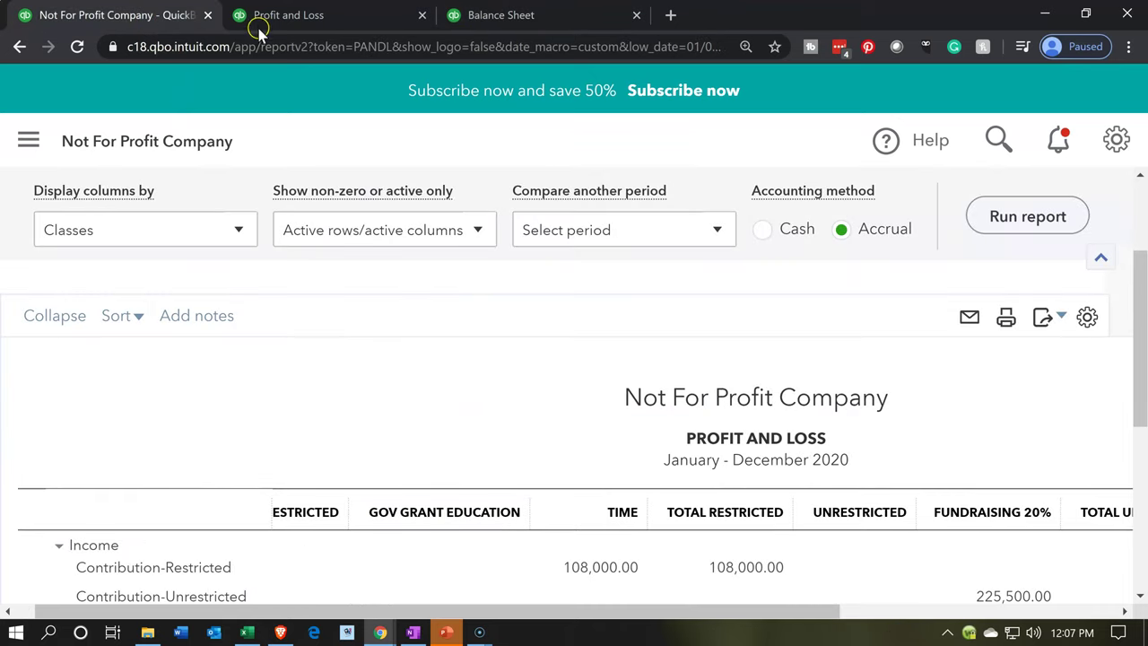
# Switch to the Excel workbook and examine the problem data for Salaries paid and Accrued salaries beside the journal entries.
pyautogui.click(243, 633)
pyautogui.click(302, 443)
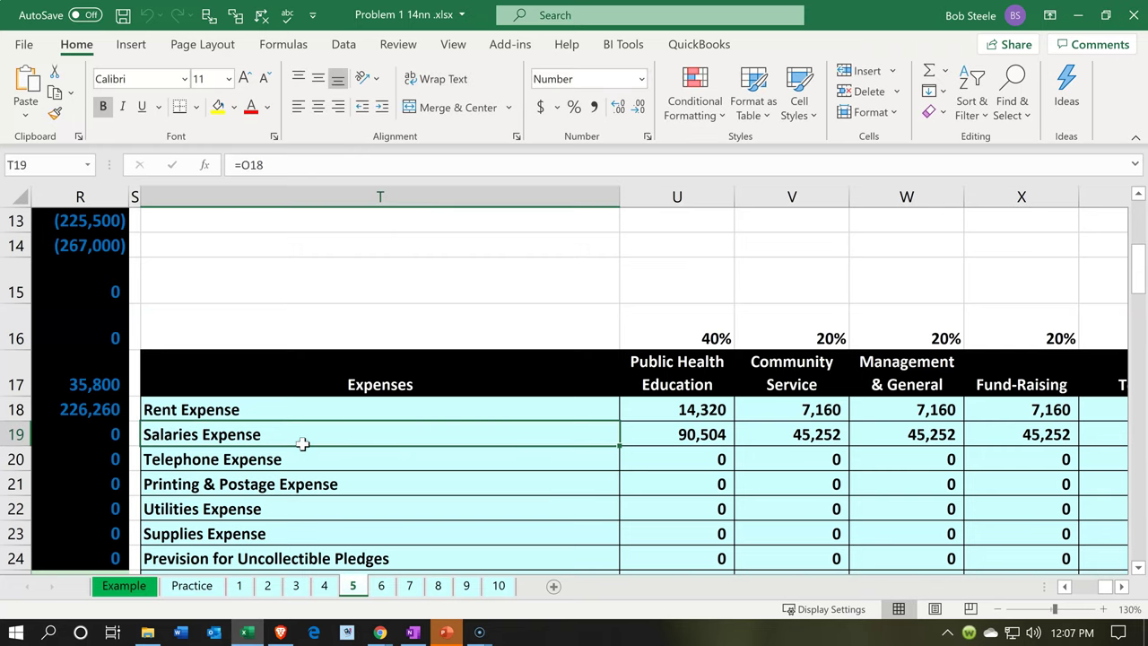
pyautogui.press('Left')
pyautogui.press('Left')
pyautogui.press('Left')
pyautogui.press('Left')
pyautogui.press('Left')
pyautogui.press('Left')
pyautogui.press('Left')
pyautogui.press('Left')
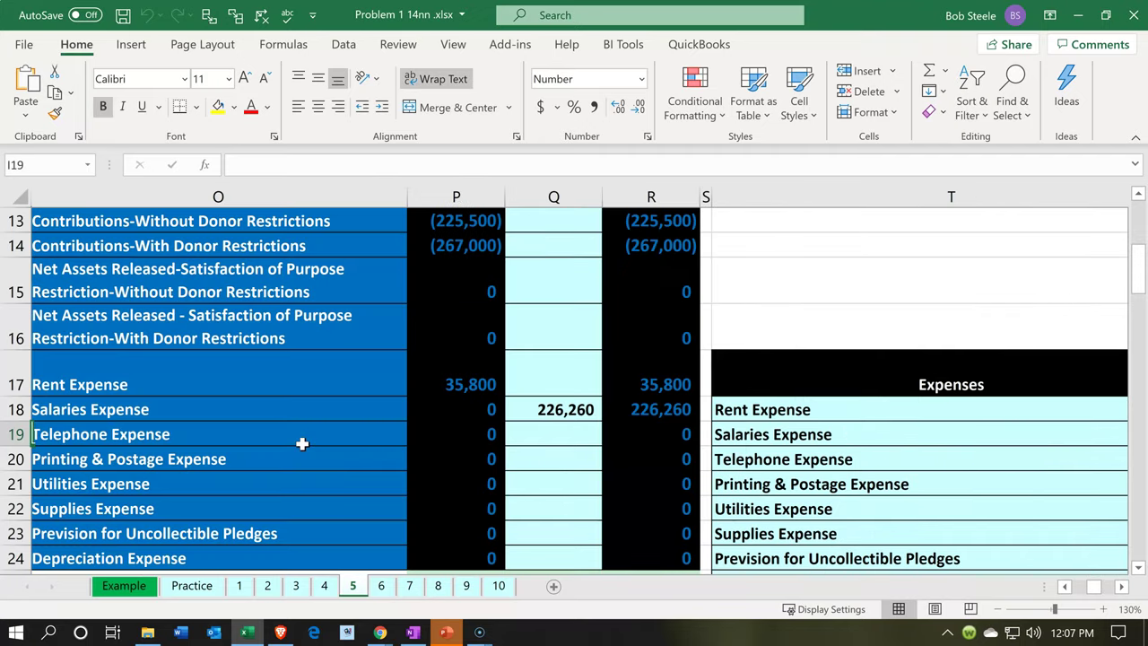
pyautogui.press('Left')
pyautogui.press('Left')
pyautogui.press('Left')
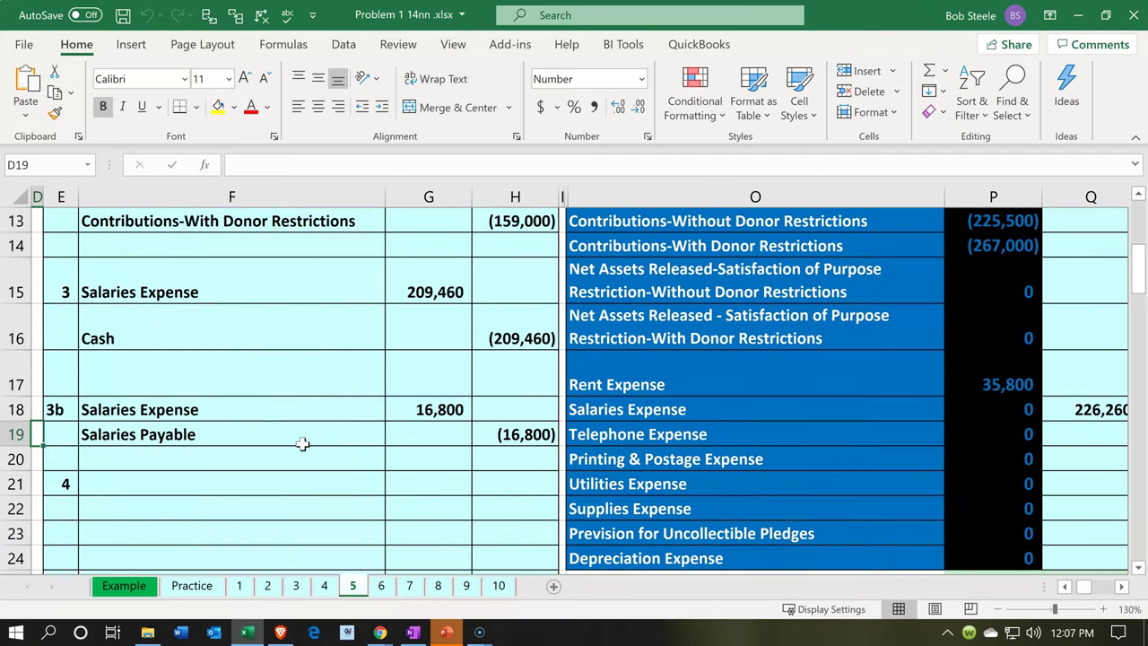
pyautogui.press('Left')
pyautogui.press('Left')
pyautogui.press('Left')
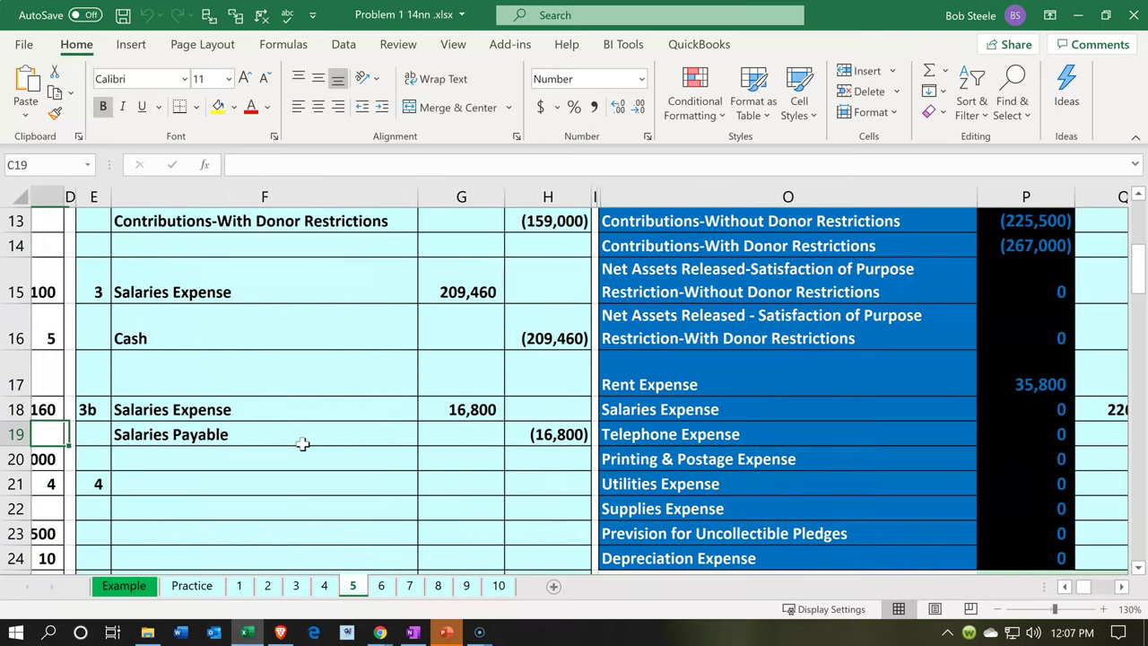
pyautogui.scroll(3, 304, 442)
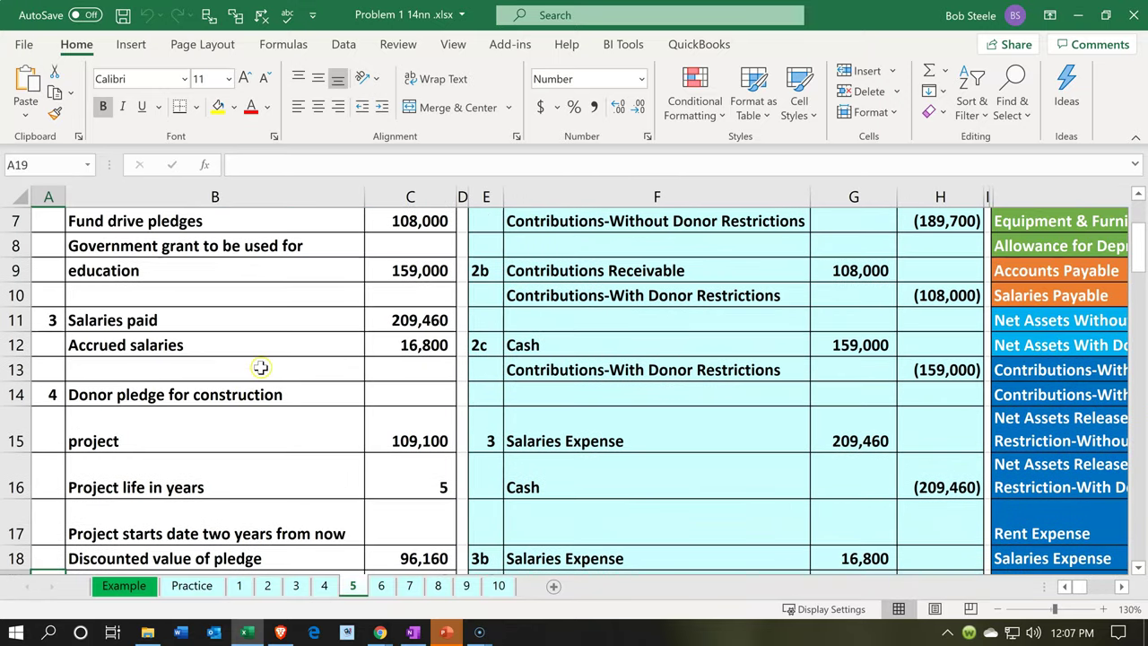
# Compare salaries journal entries 3 and 3b with the worksheet's trial balance columns, ending on the 3b Salaries Expense line.
pyautogui.click(702, 465)
pyautogui.press('Right')
pyautogui.press('Right')
pyautogui.press('Right')
pyautogui.press('Right')
pyautogui.press('Right')
pyautogui.press('Right')
pyautogui.press('Right')
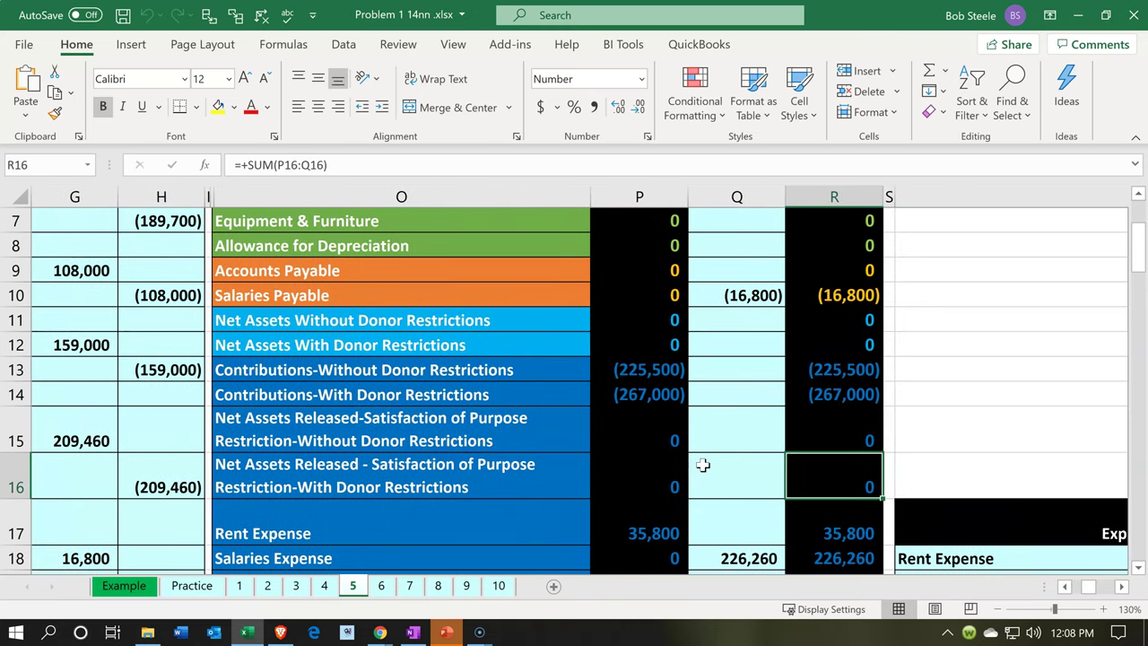
pyautogui.press('Left')
pyautogui.press('Left')
pyautogui.press('Left')
pyautogui.press('Left')
pyautogui.press('Left')
pyautogui.press('Left')
pyautogui.press('Left')
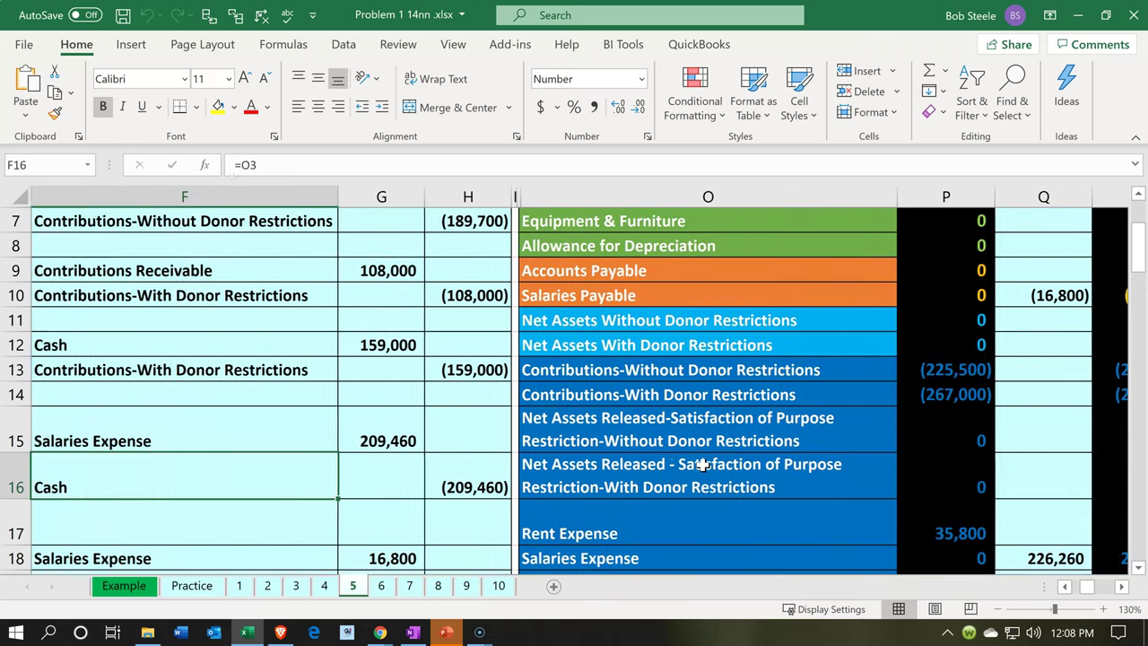
pyautogui.scroll(-2, 476, 477)
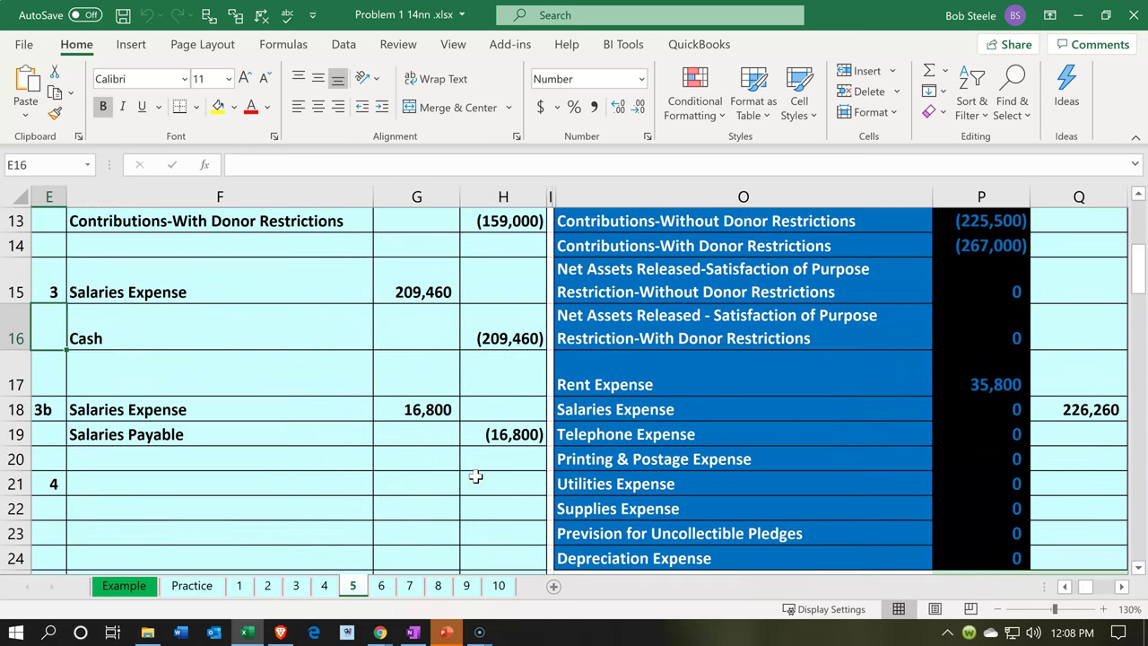
pyautogui.click(228, 411)
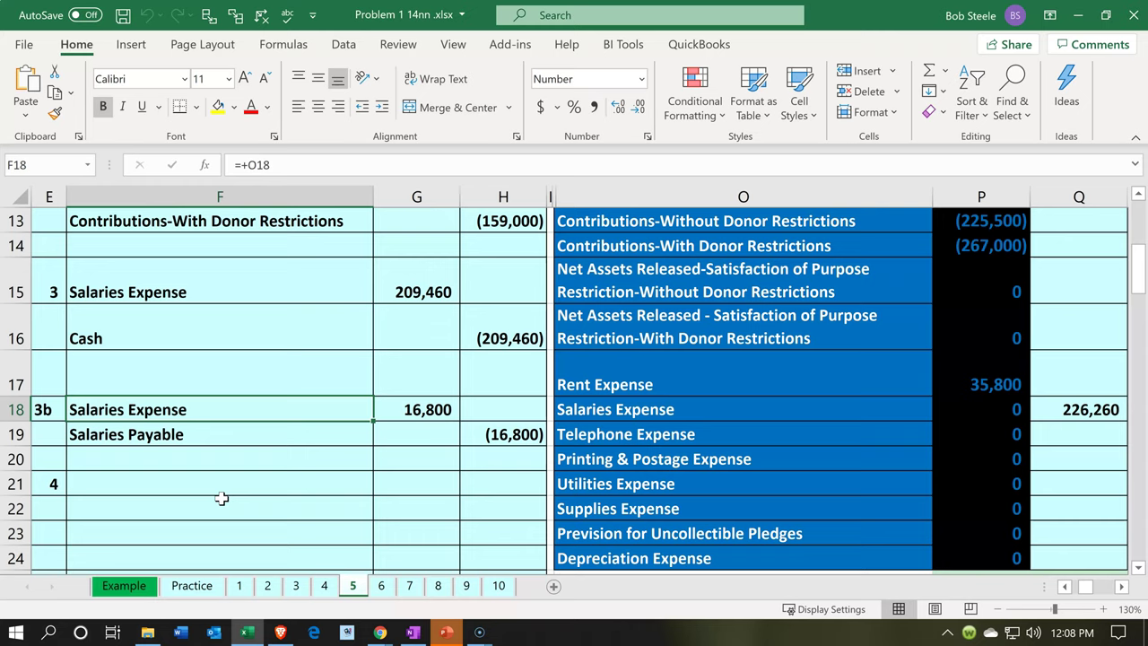
# Switch from the Excel workbook to QuickBooks Online and open a new journal entry form, with the browser zoom reduced.
pyautogui.click(245, 621)
pyautogui.scroll(2, 303, 453)
pyautogui.scroll(1, 303, 453)
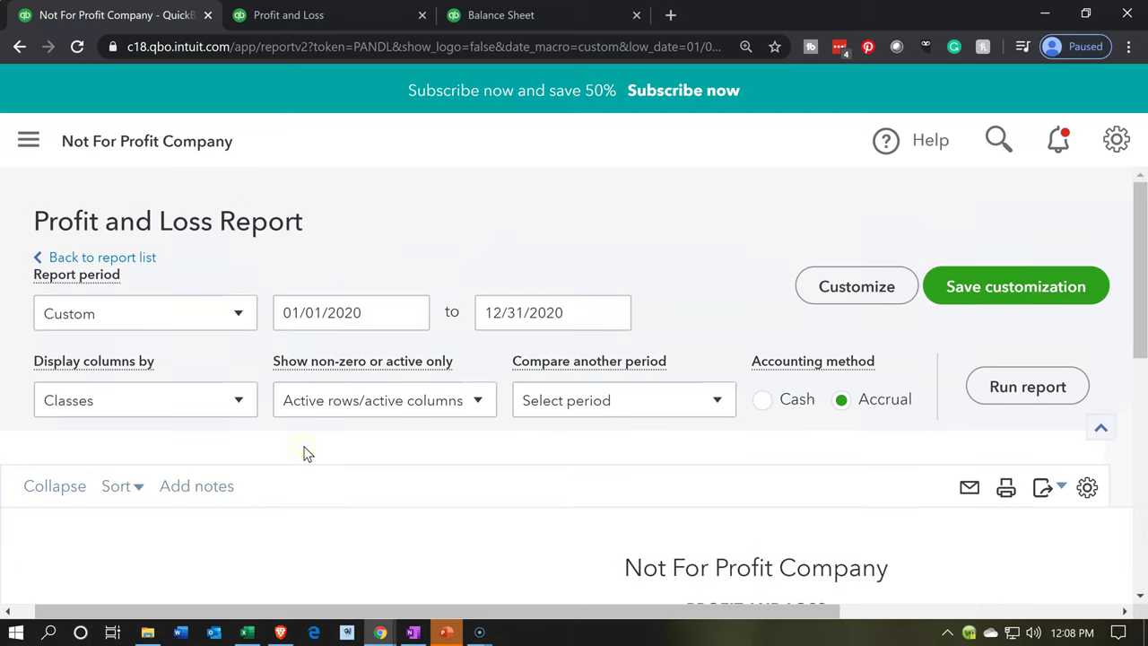
pyautogui.click(31, 143)
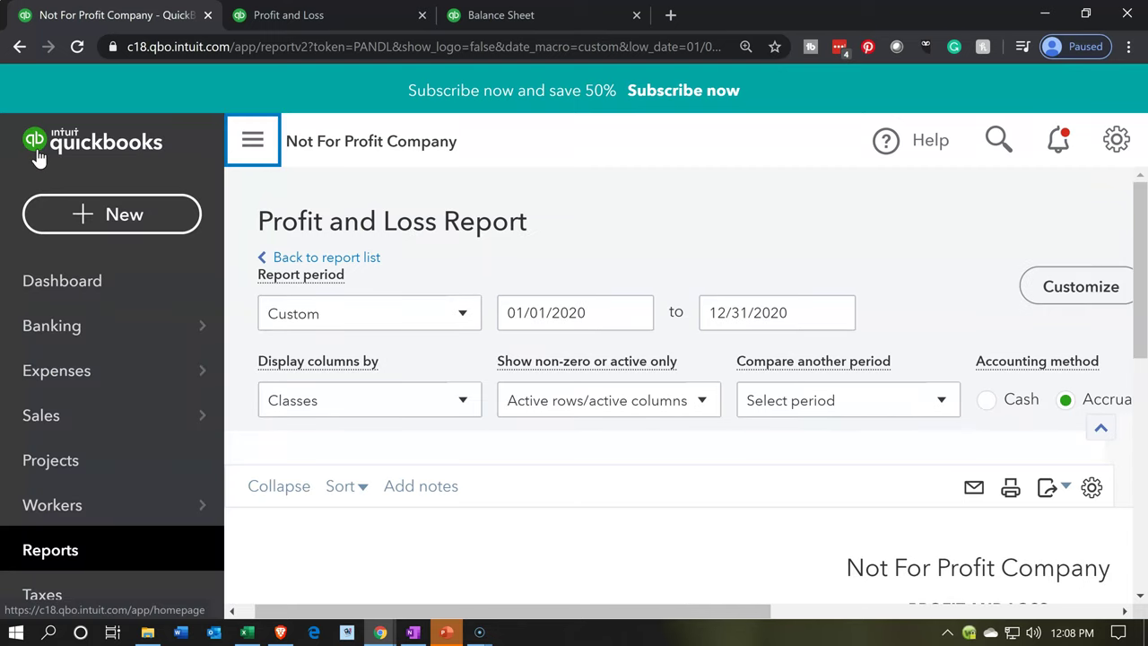
pyautogui.scroll(-1, 78, 273)
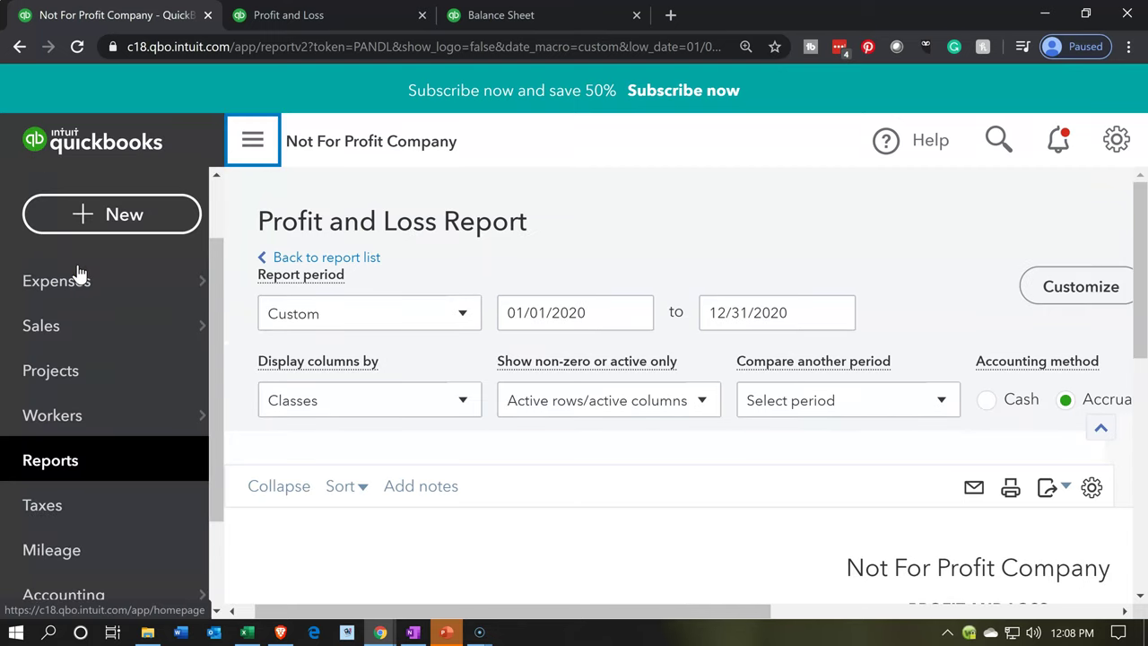
pyautogui.moveTo(79, 274)
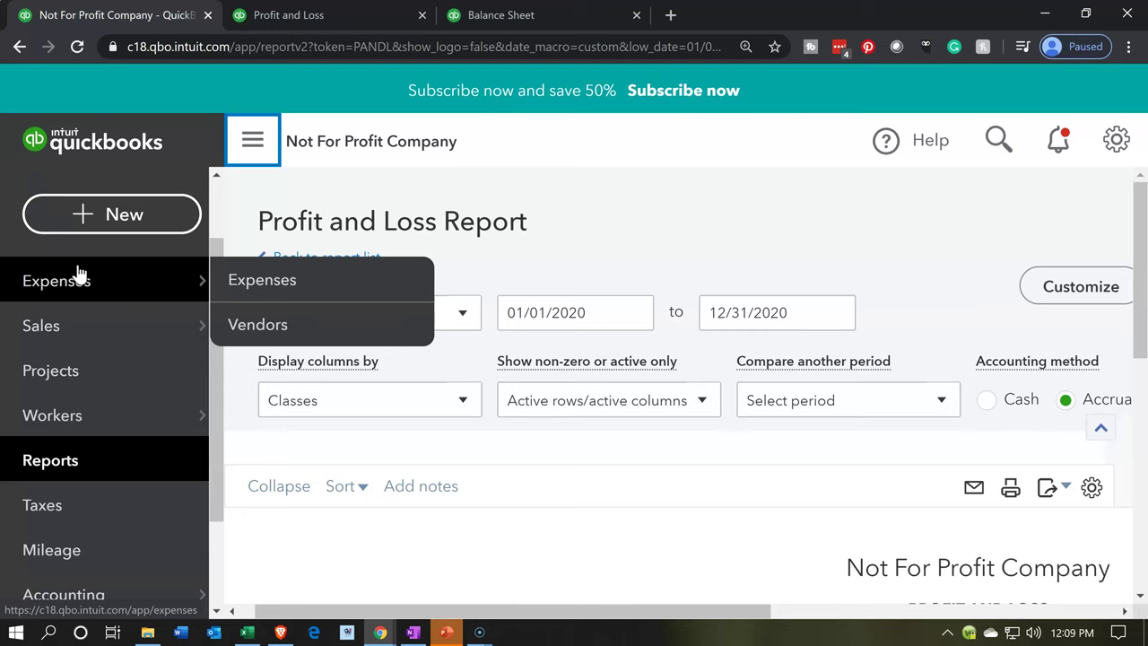
pyautogui.click(166, 231)
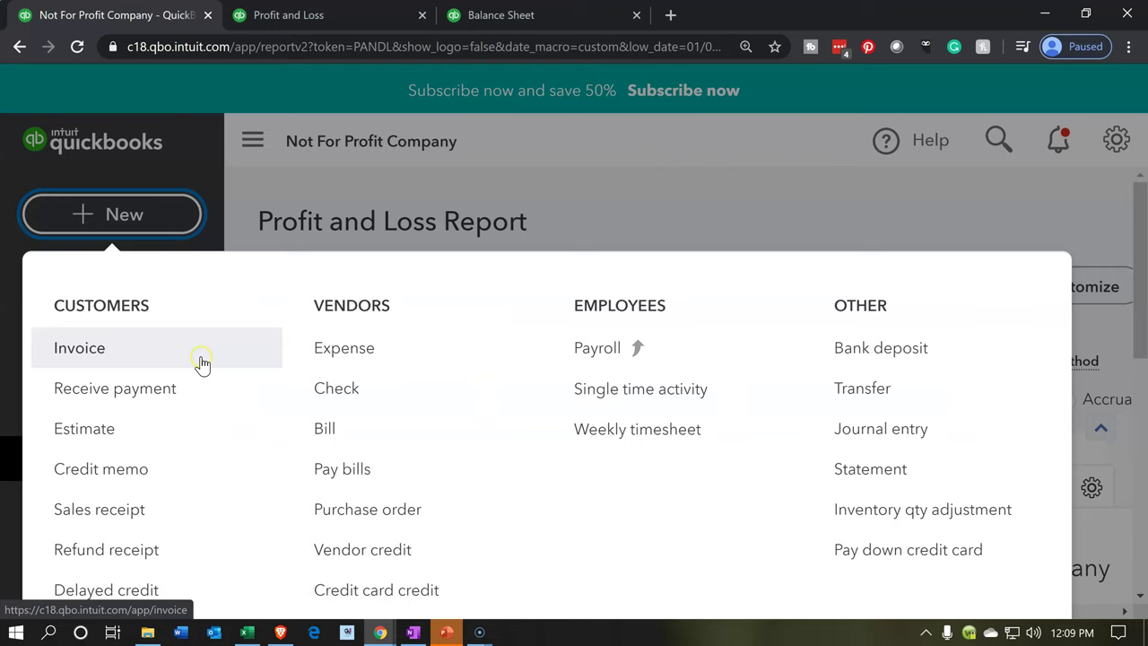
pyautogui.click(865, 434)
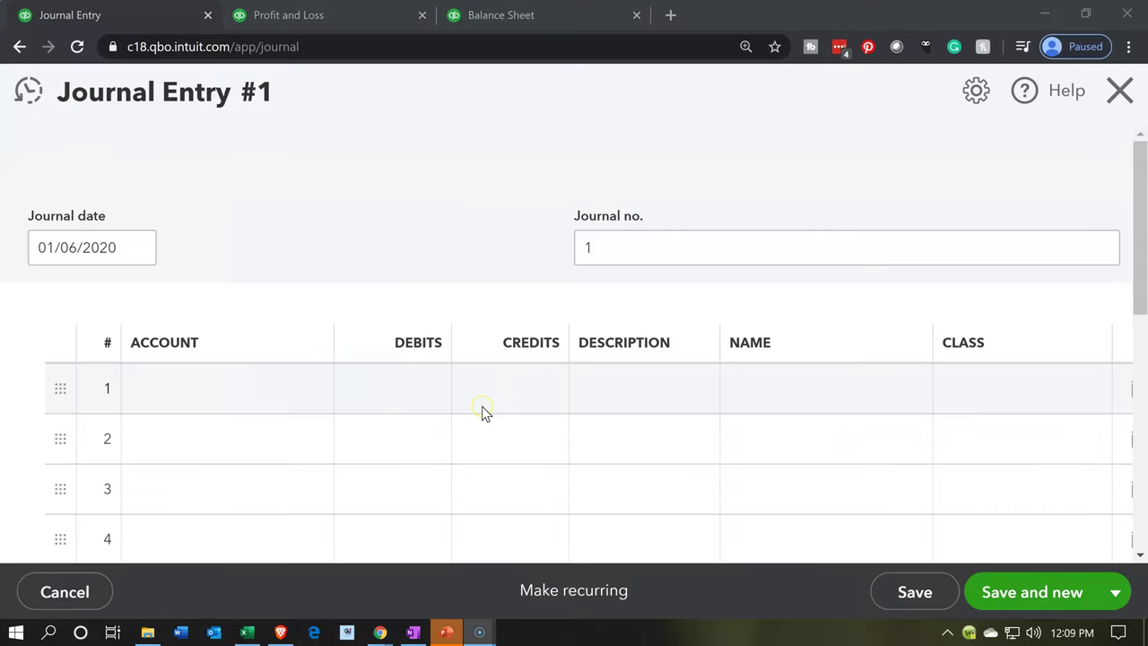
pyautogui.hotkey('ctrl', '-')
pyautogui.hotkey('ctrl', '-')
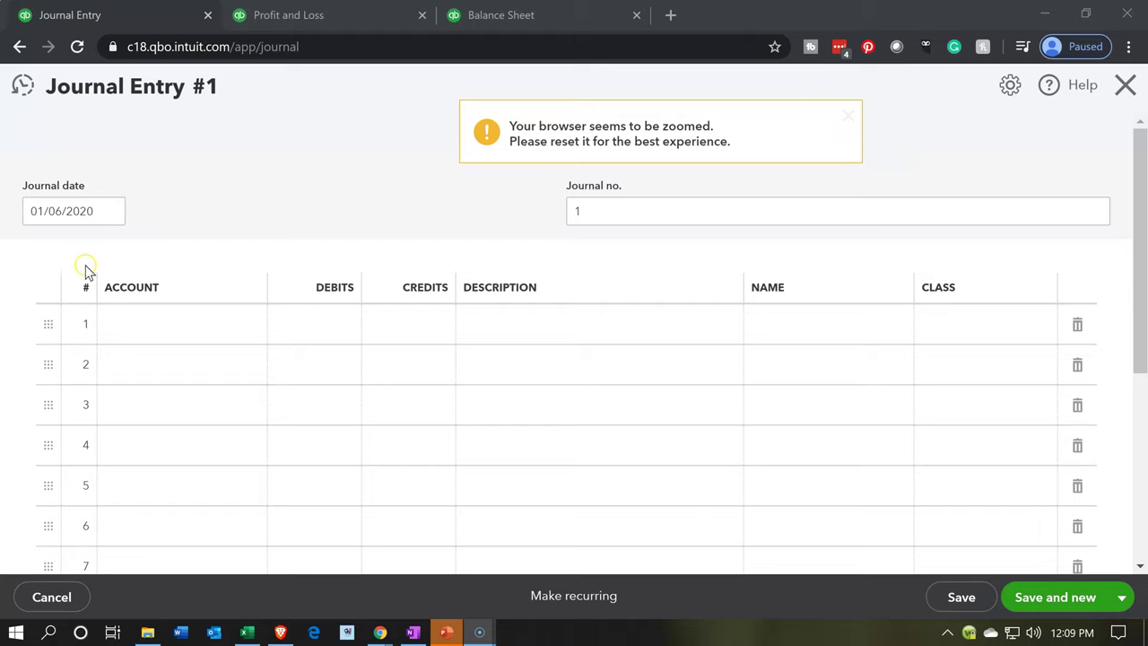
# Set the journal date to 01/31/2020 and keep journal number 1.
pyautogui.click(70, 215)
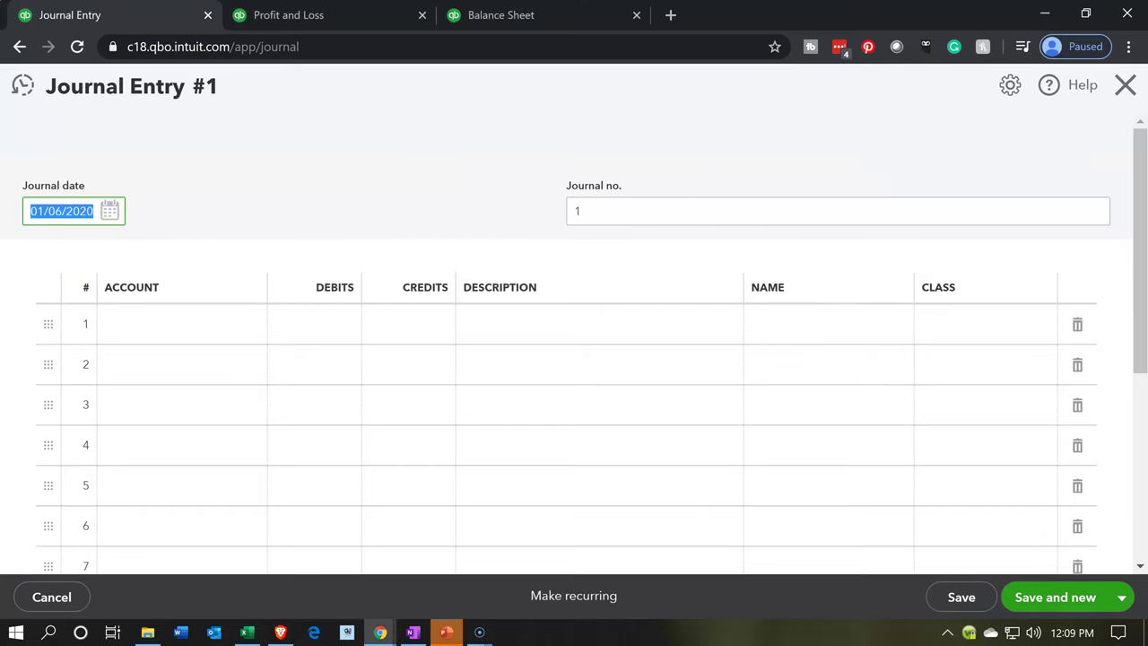
pyautogui.write('013120')
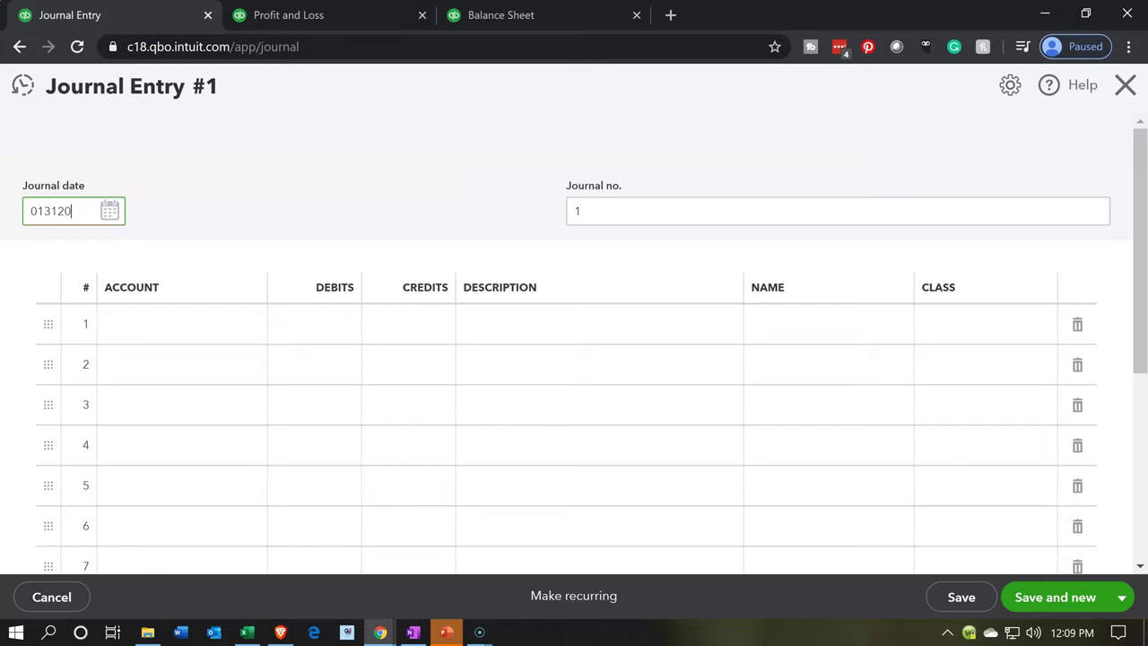
pyautogui.press('Tab')
pyautogui.press('Tab')
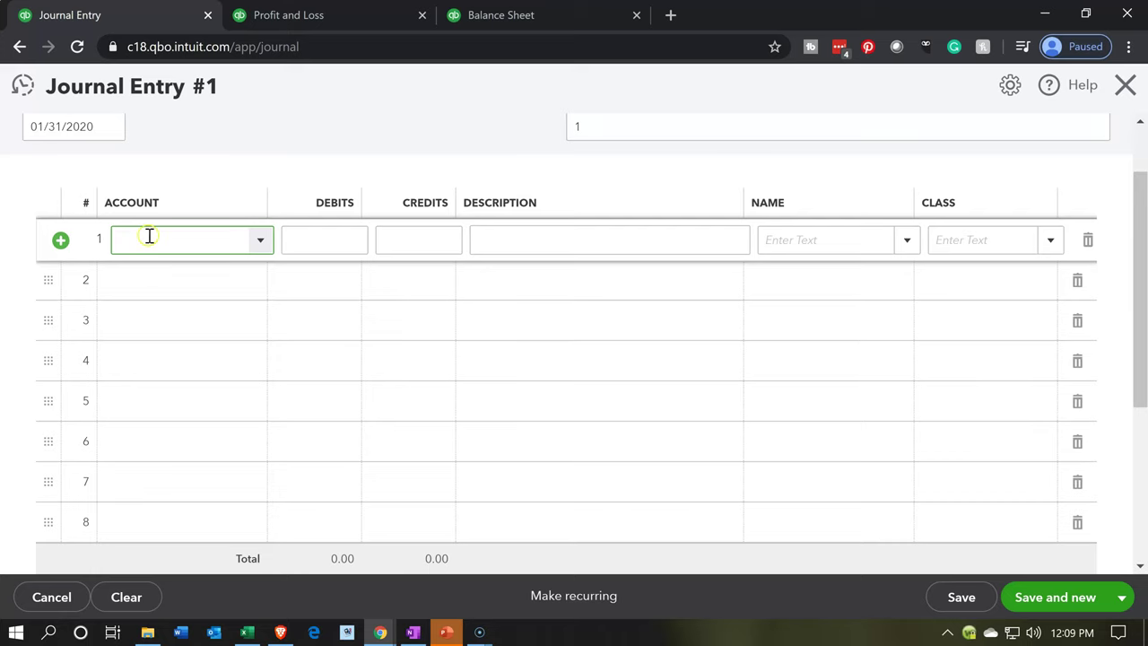
# Choose the Salaries & Wages expense account for the first line of the journal entry.
pyautogui.click(261, 240)
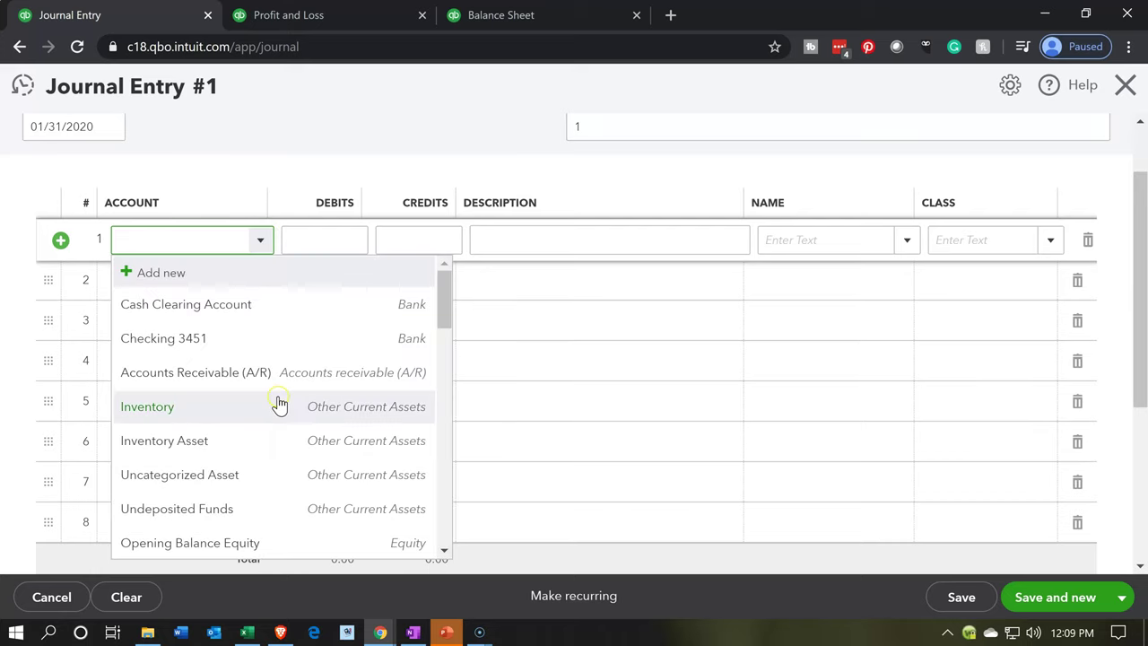
pyautogui.scroll(-2, 278, 402)
pyautogui.scroll(-6, 279, 404)
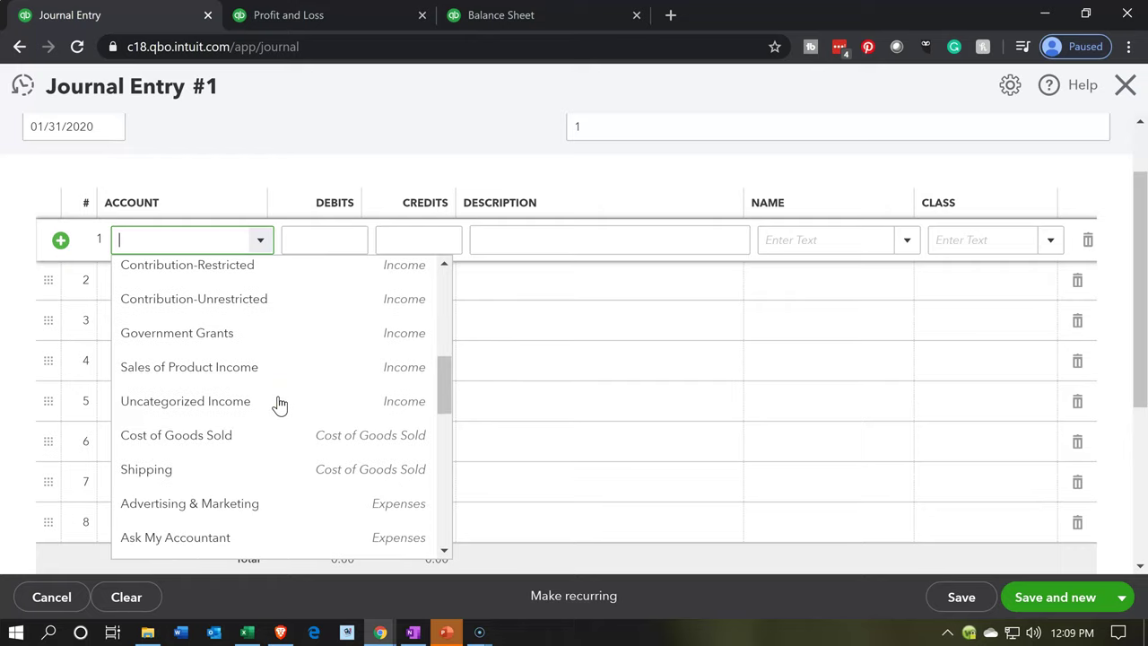
pyautogui.scroll(-5, 279, 405)
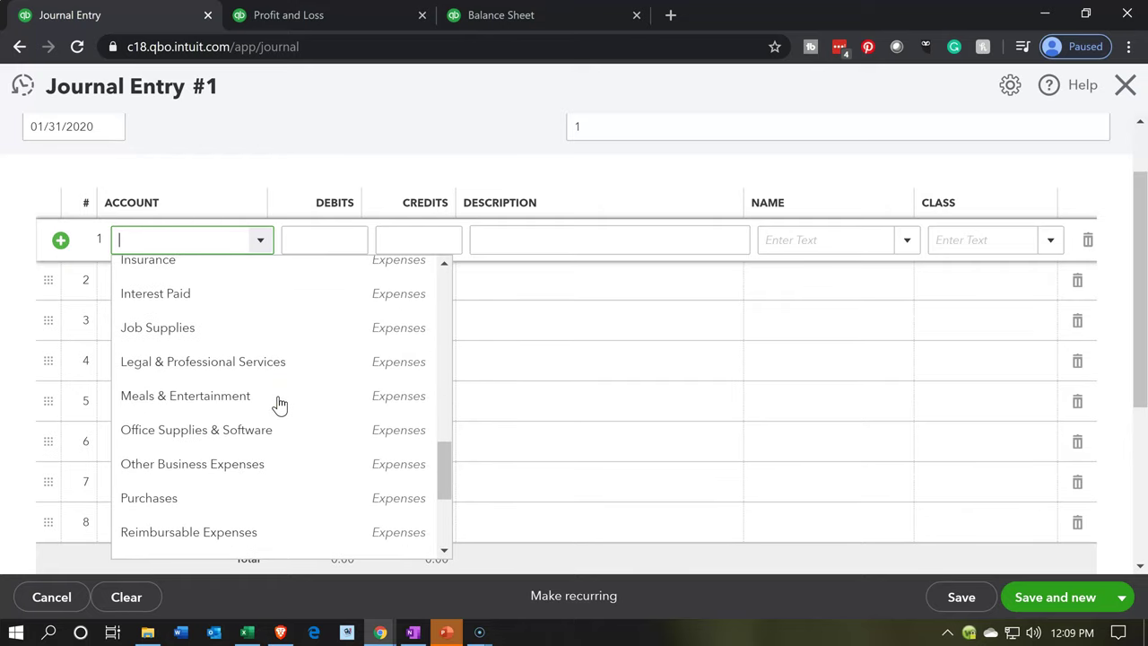
pyautogui.scroll(-1, 279, 405)
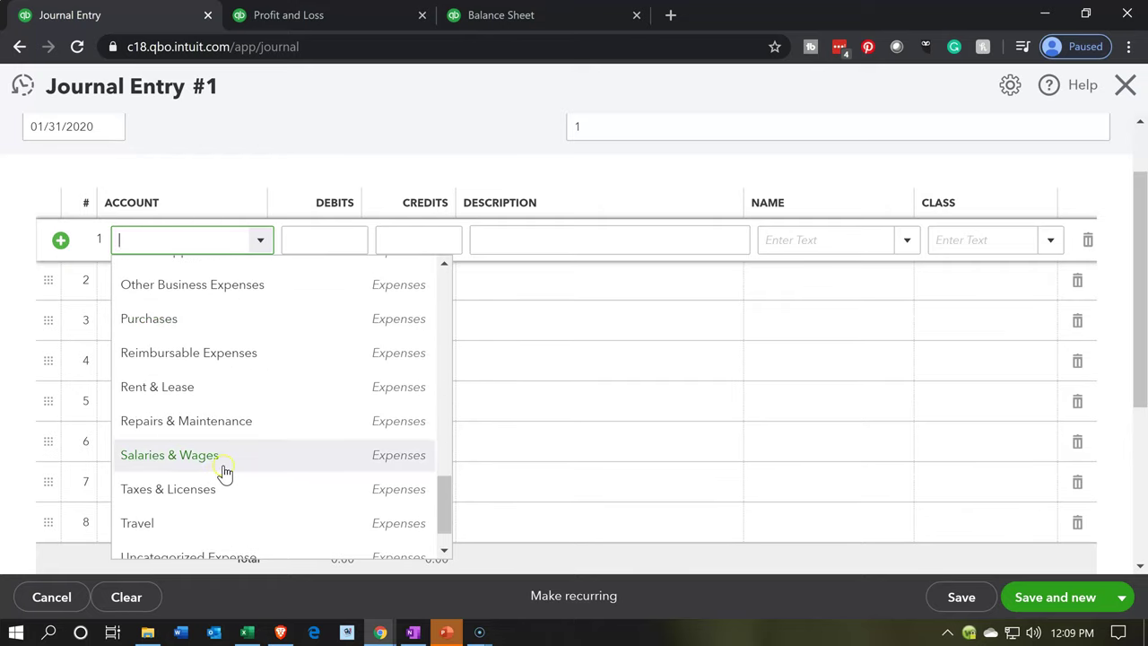
pyautogui.click(223, 466)
pyautogui.press('Tab')
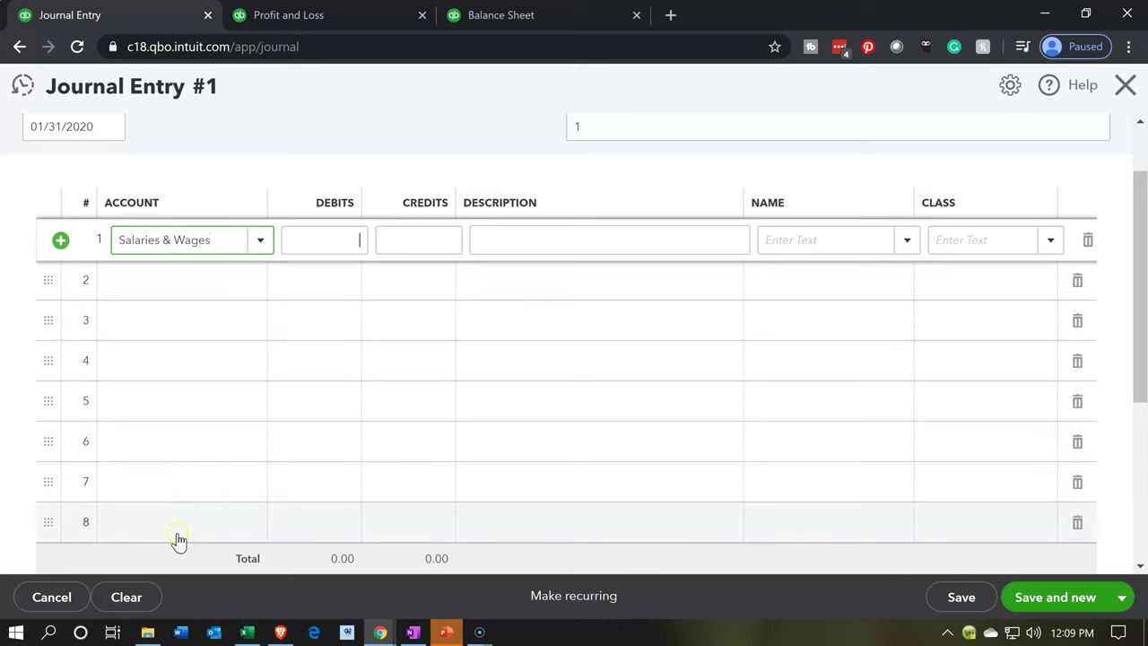
# Check the amount in the Excel workbook, then debit Salaries & Wages 16,800 with the description Adj Entry, leaving name and class blank.
pyautogui.click(247, 633)
pyautogui.click(247, 633)
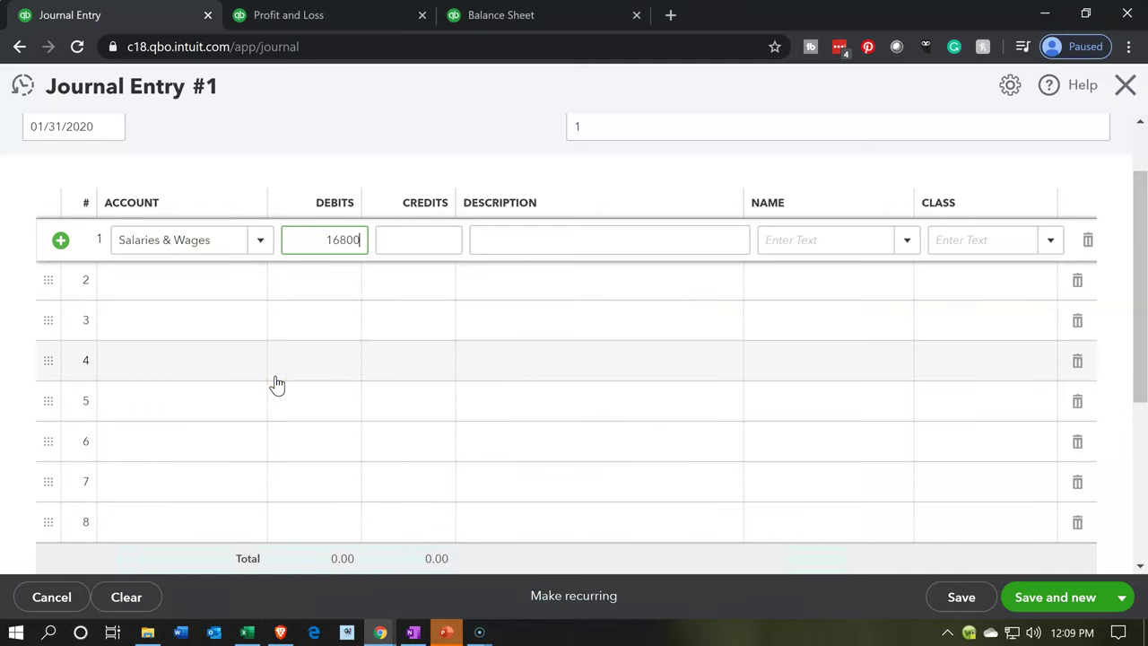
pyautogui.press('Tab')
pyautogui.press('Tab')
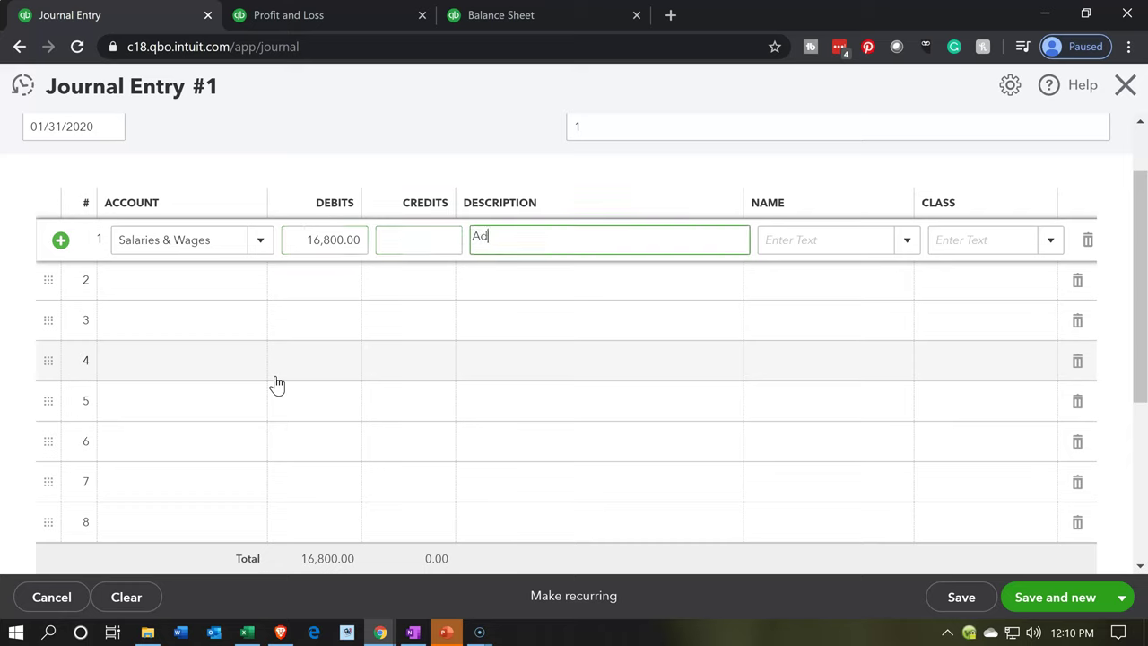
pyautogui.write('Adj Entry')
pyautogui.press('Tab')
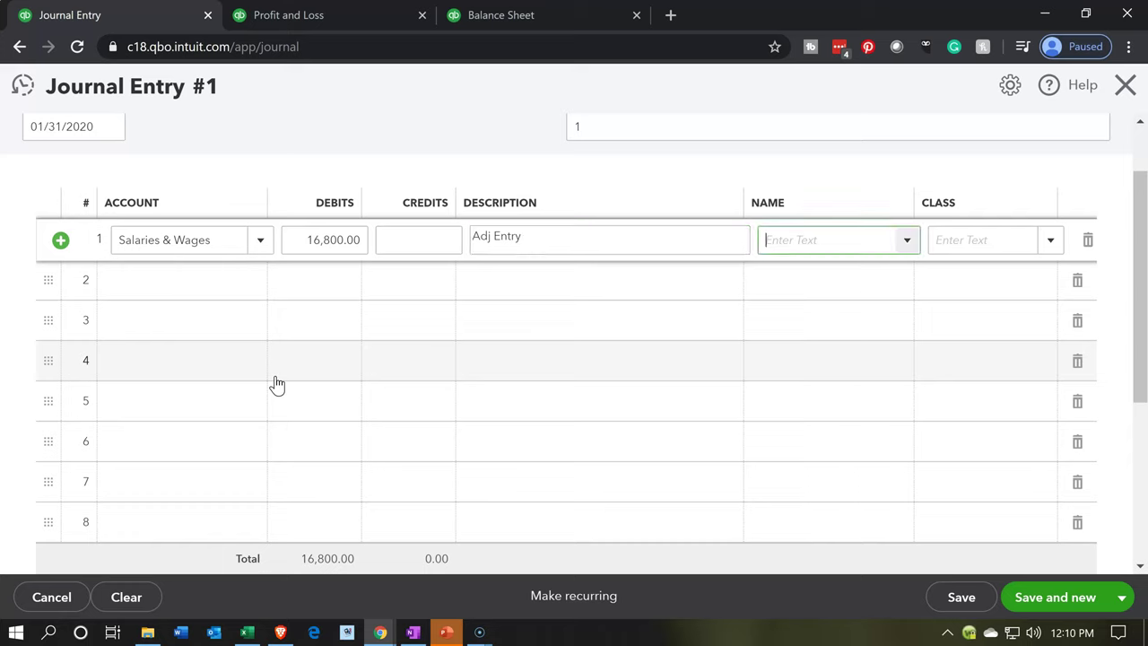
pyautogui.press('Tab')
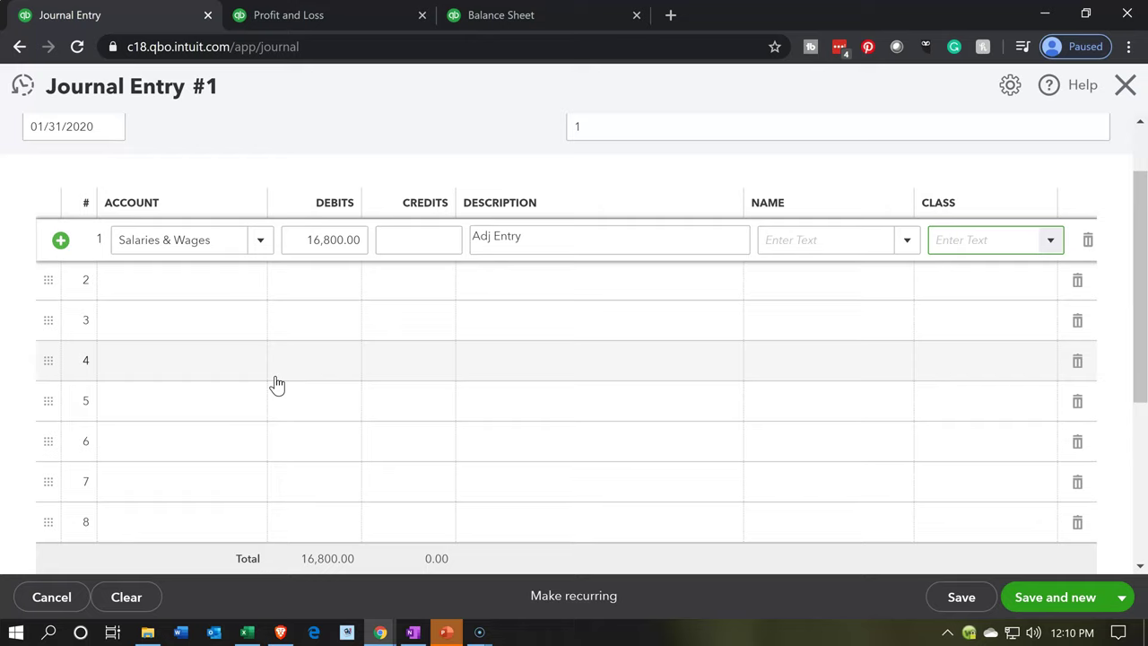
pyautogui.press('Tab')
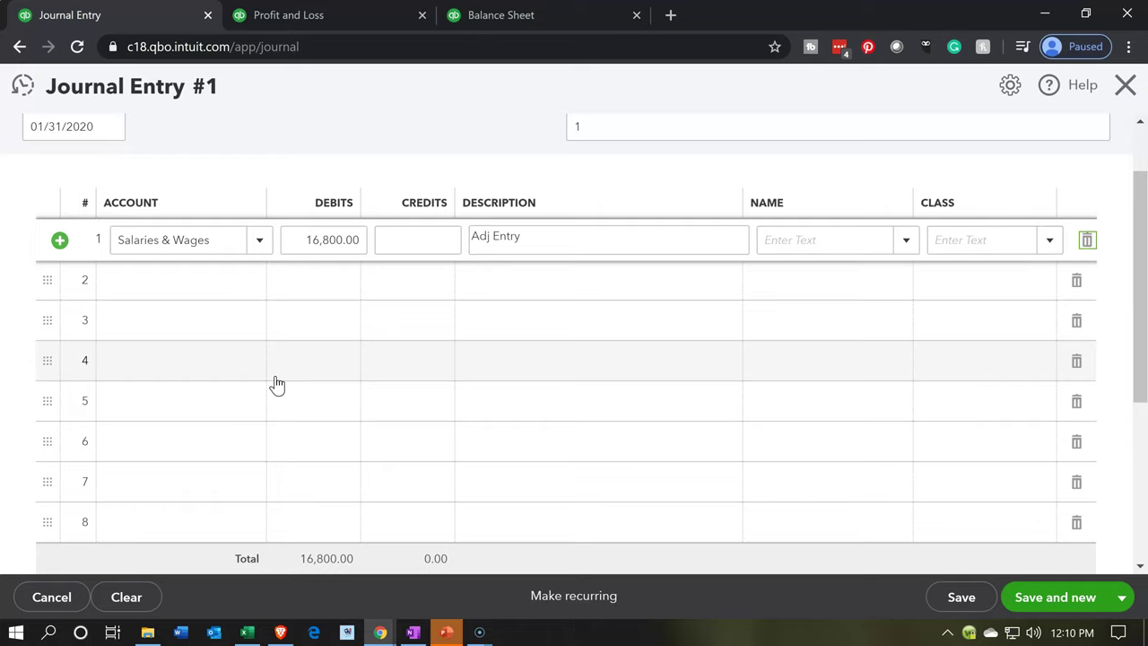
pyautogui.press('Tab')
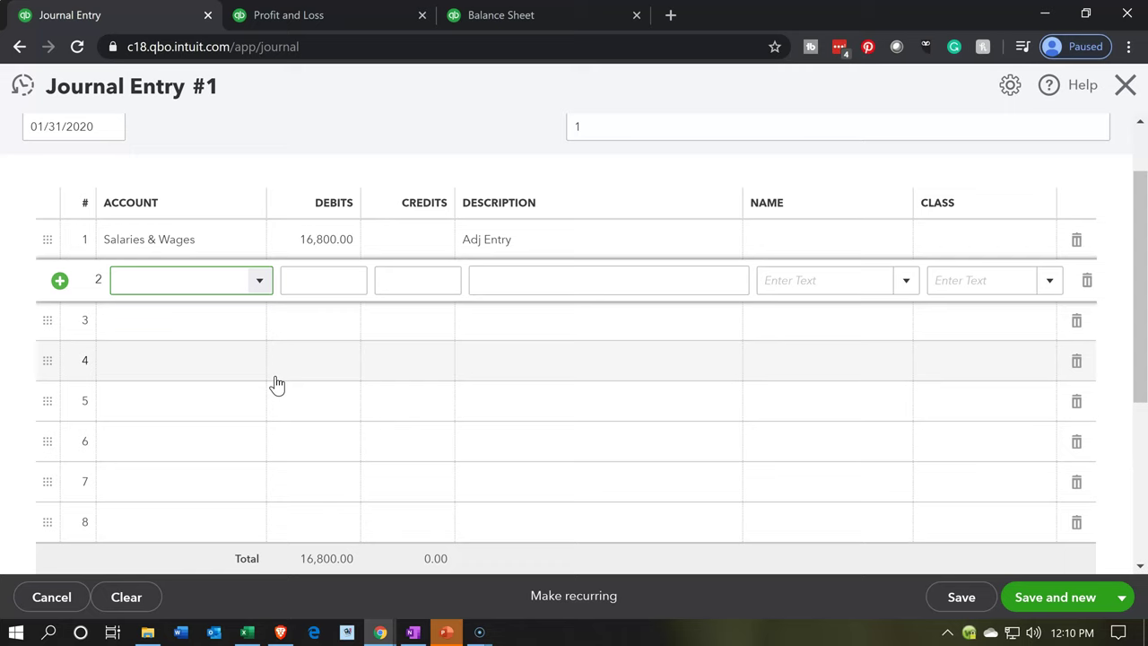
# Check entry 3b in the Excel workbook, then enter Salaries Payable as line 2's account and open the form for adding it.
pyautogui.click(249, 632)
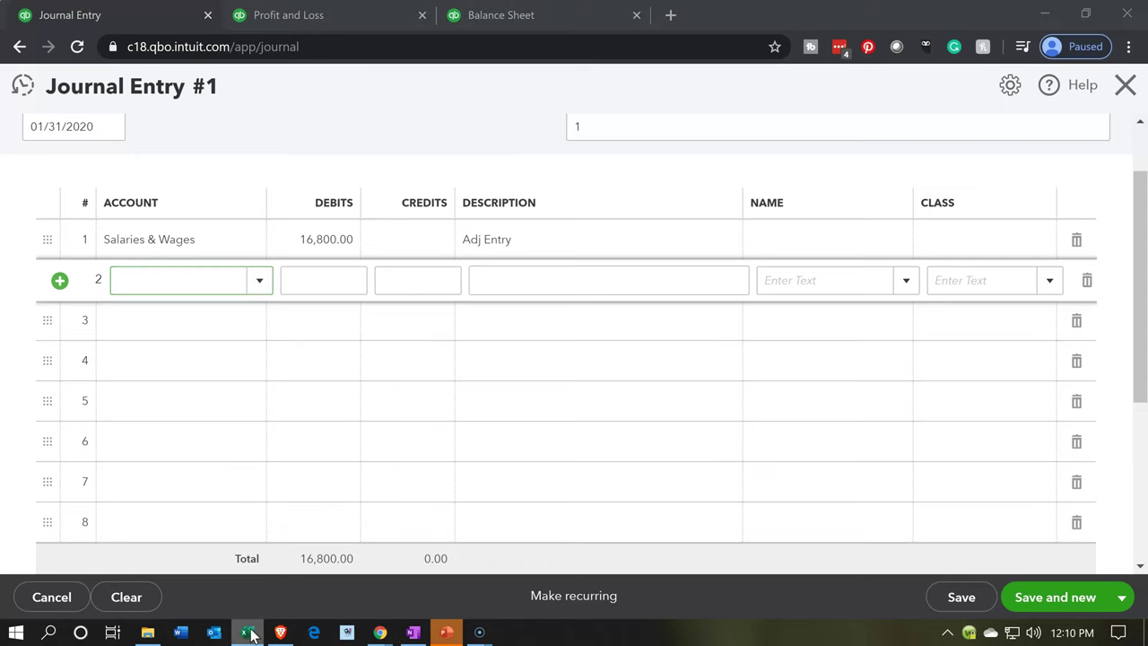
pyautogui.scroll(1, 275, 421)
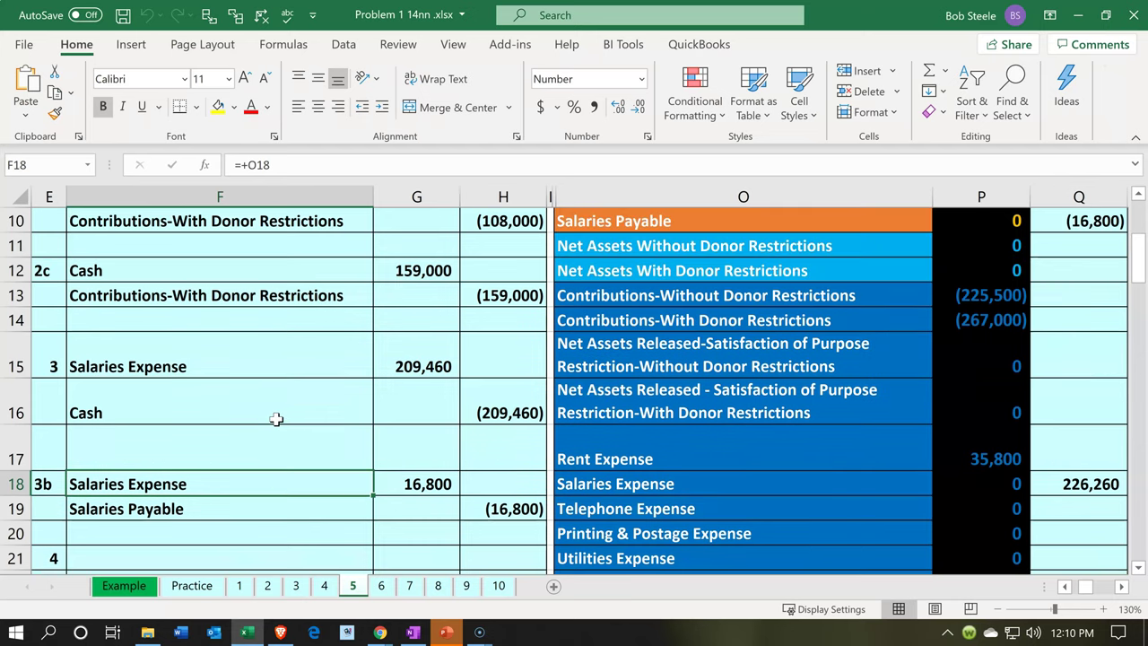
pyautogui.click(250, 632)
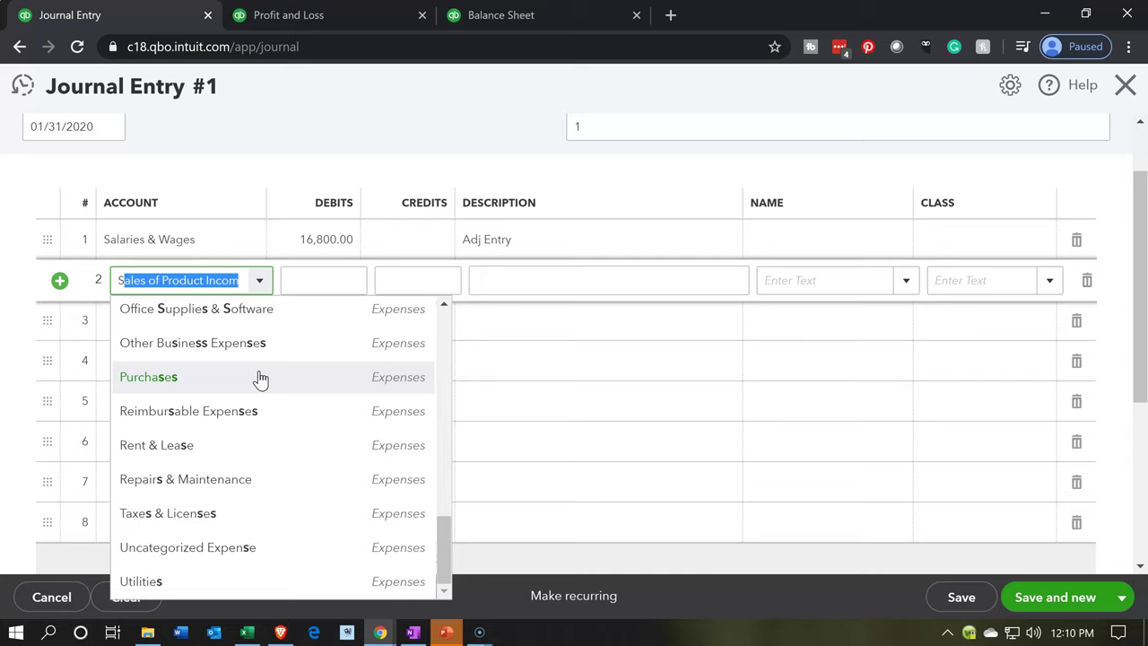
pyautogui.press('BackSpace')
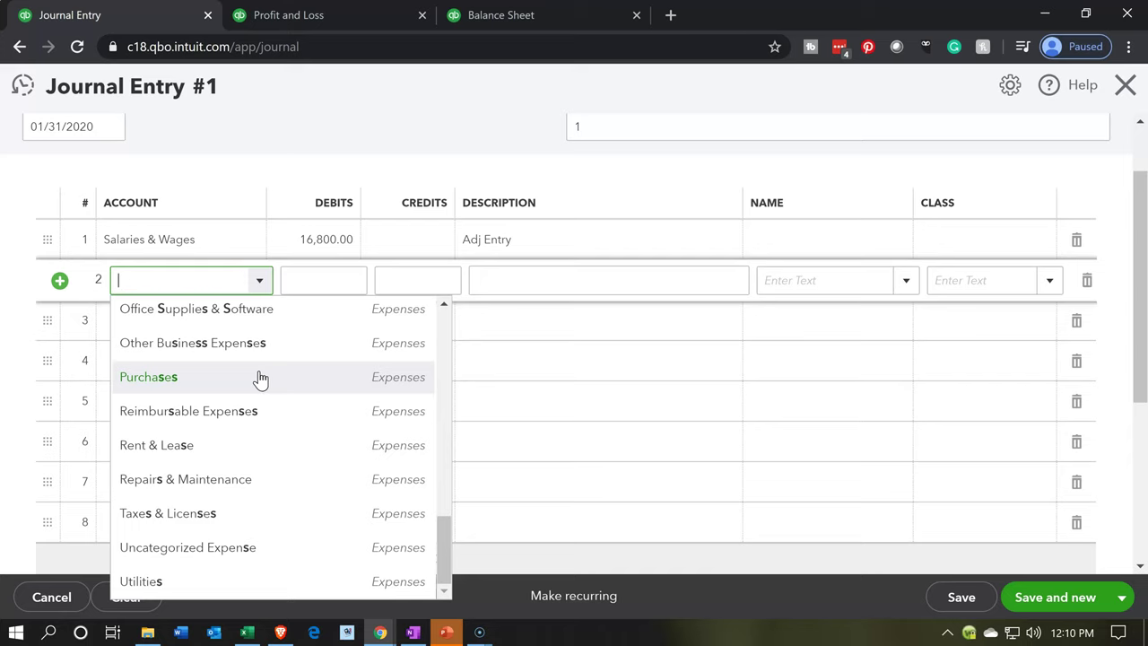
pyautogui.click(164, 284)
pyautogui.write('s')
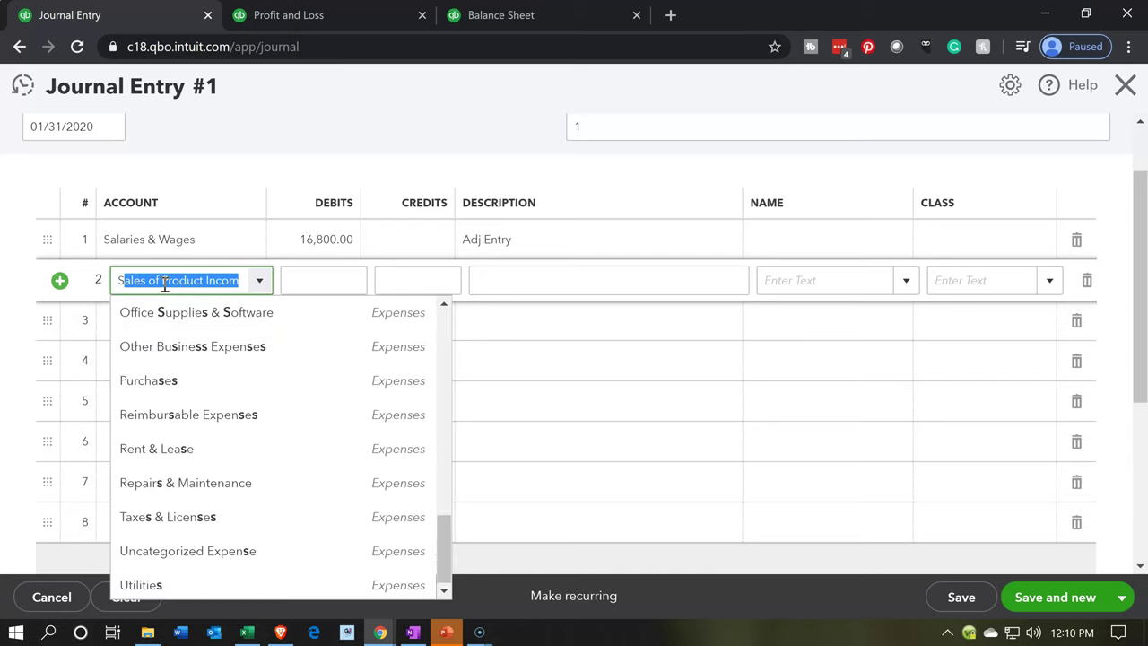
pyautogui.press('BackSpace')
pyautogui.press('BackSpace')
pyautogui.write('Sala')
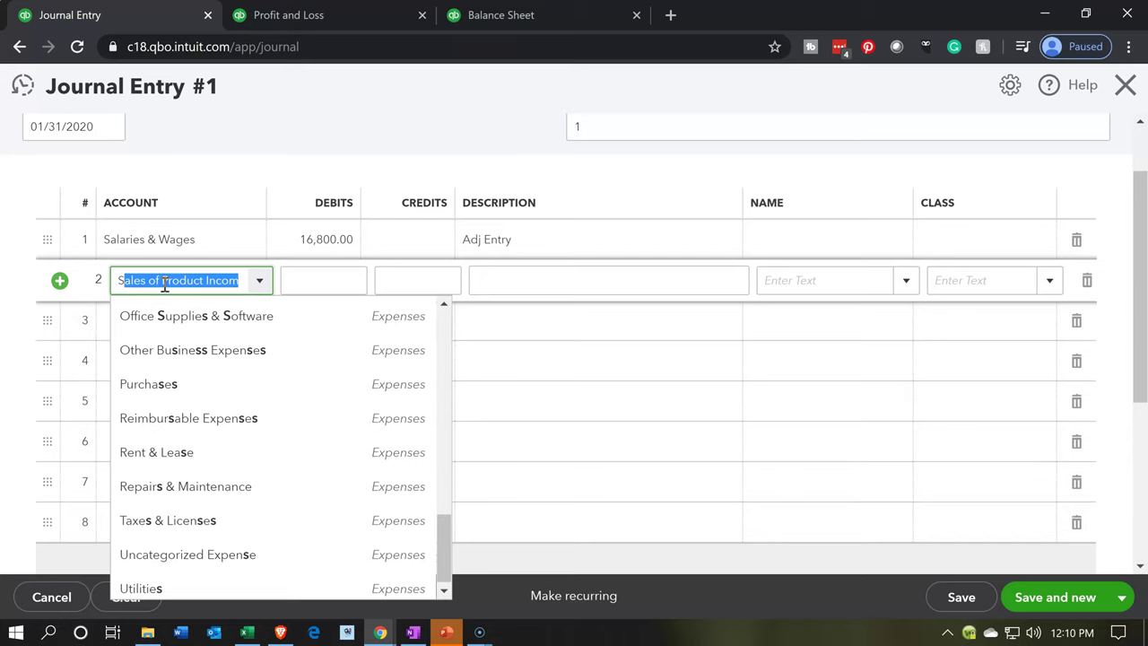
pyautogui.write('ries')
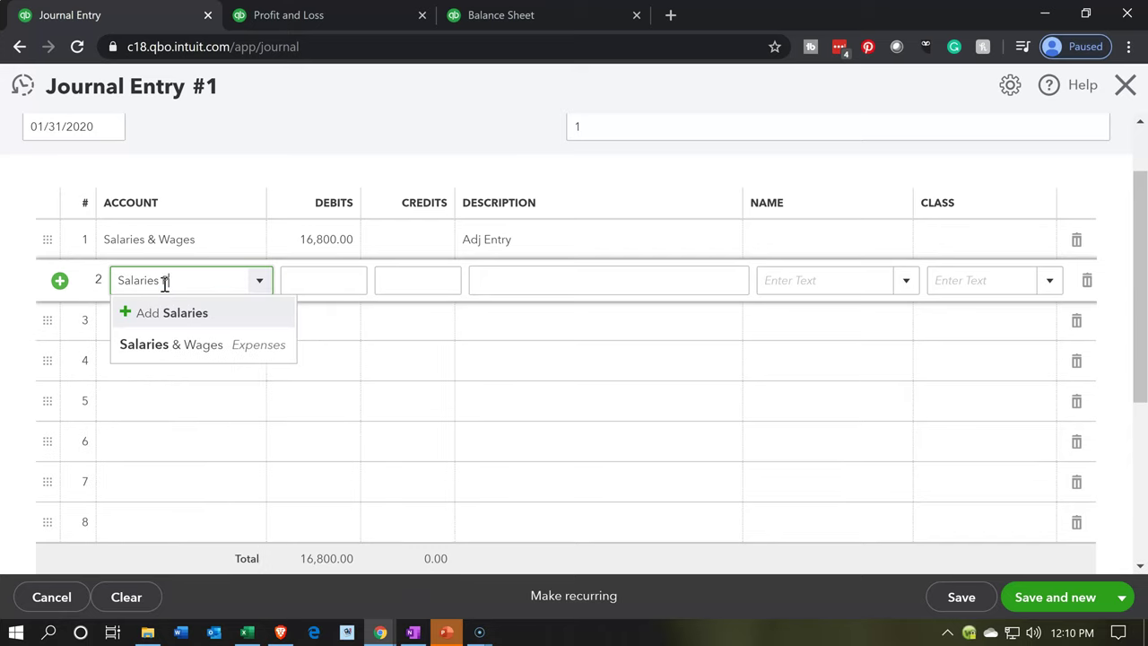
pyautogui.write(' P')
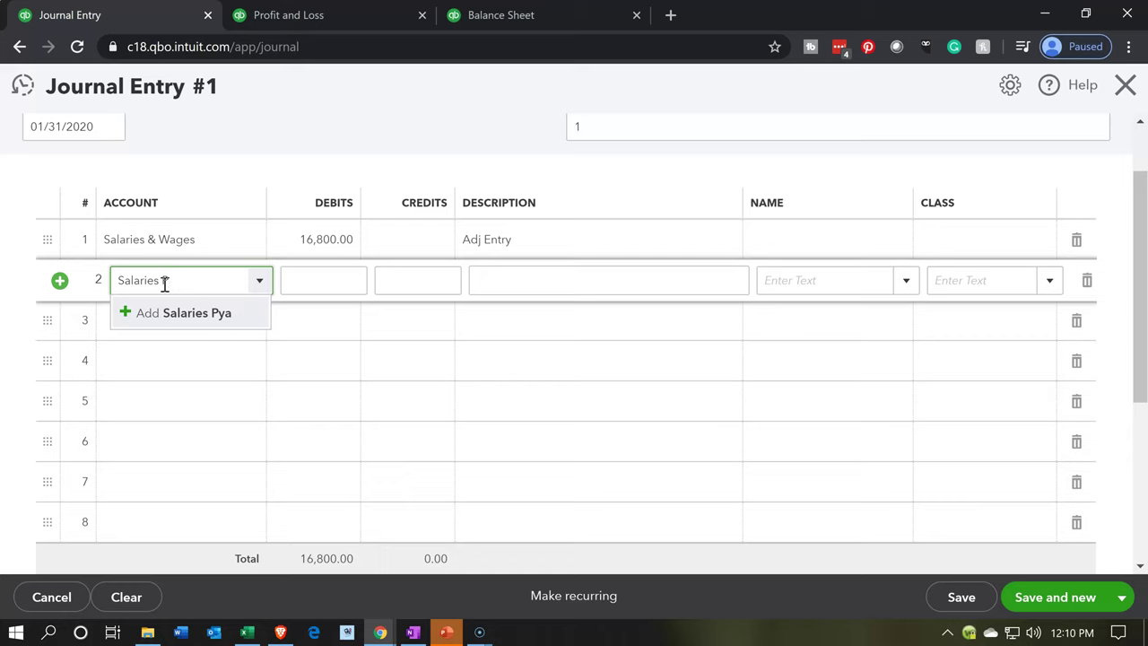
pyautogui.write('ayable')
pyautogui.press('Escape')
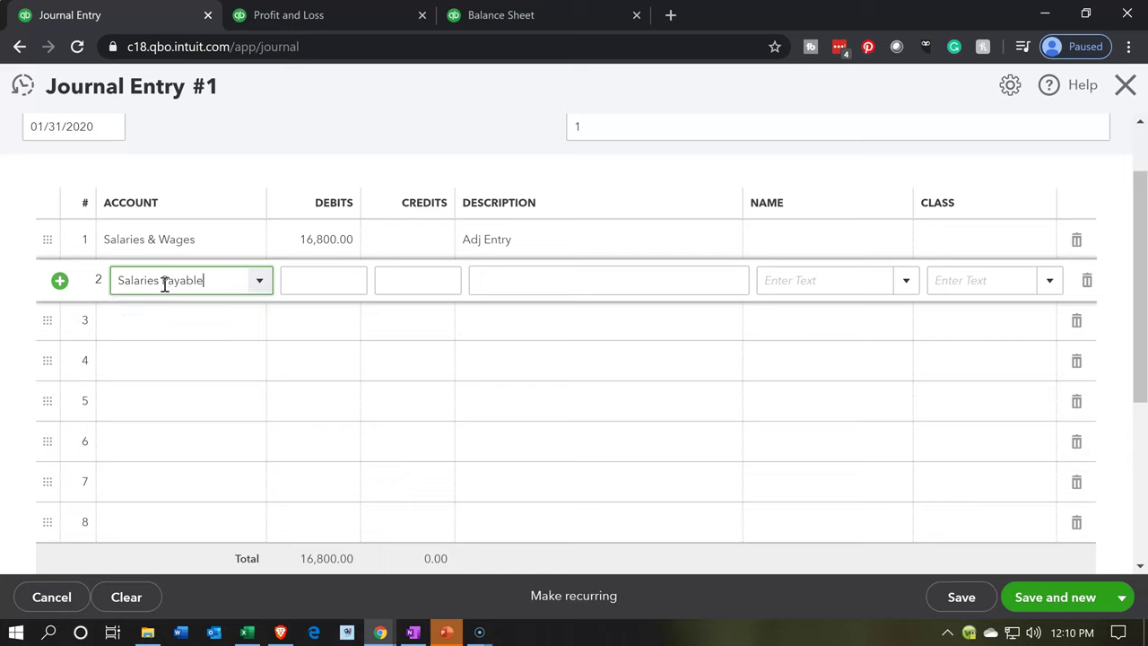
pyautogui.press('Tab')
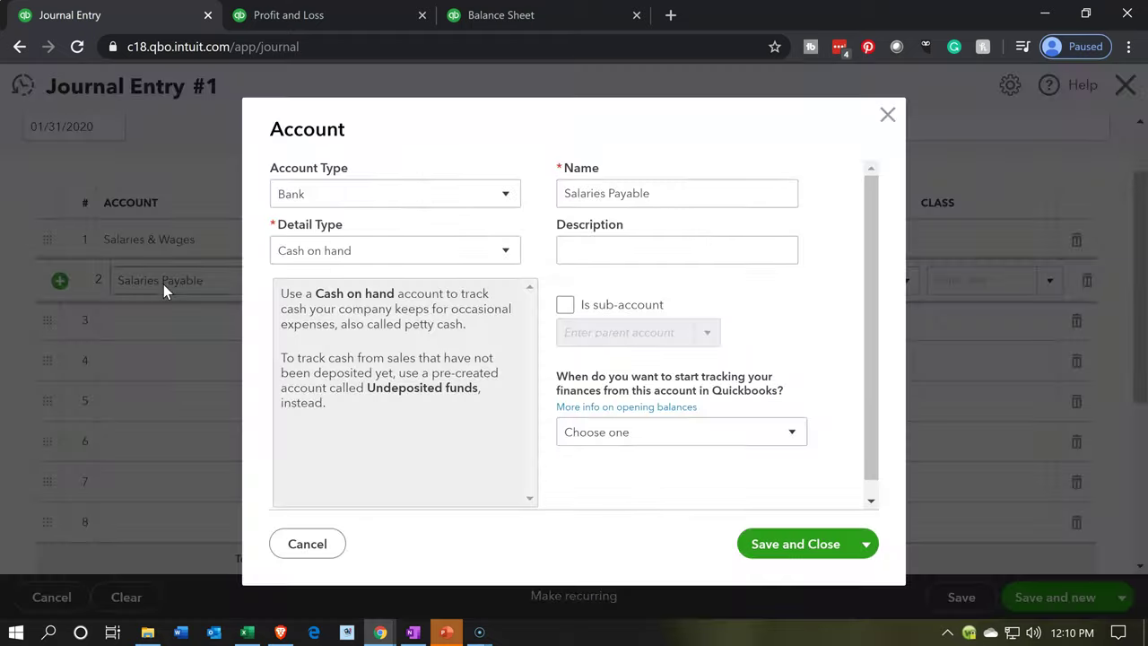
# Set both the account type and the detail type of the new Salaries Payable account to Other Current Liabilities.
pyautogui.click(427, 190)
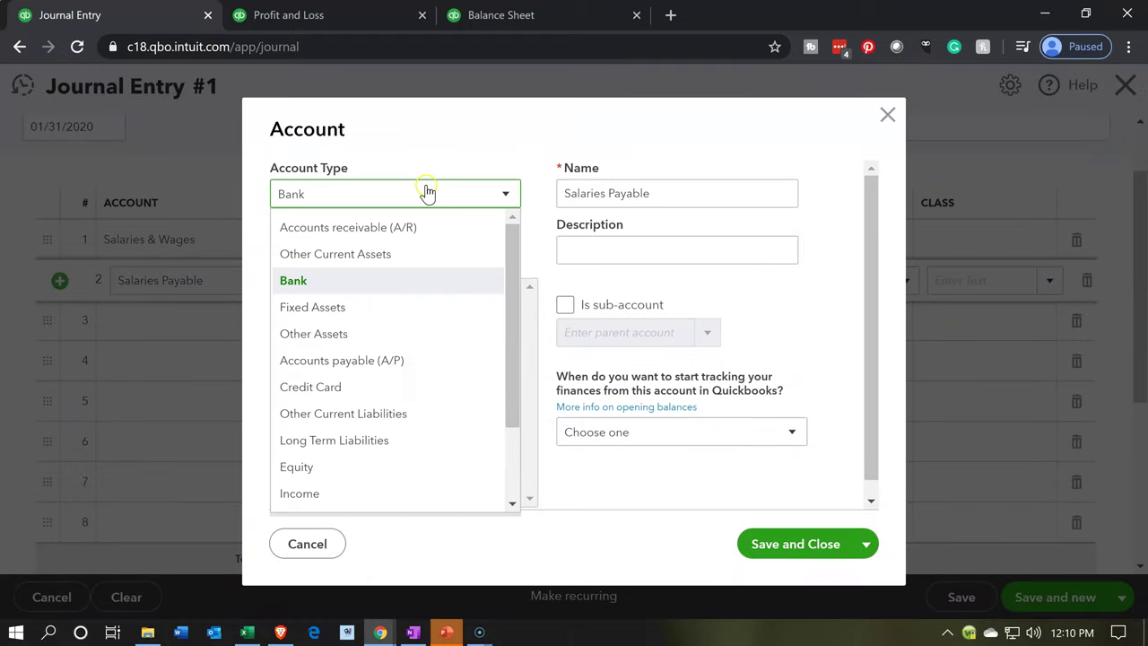
pyautogui.click(391, 415)
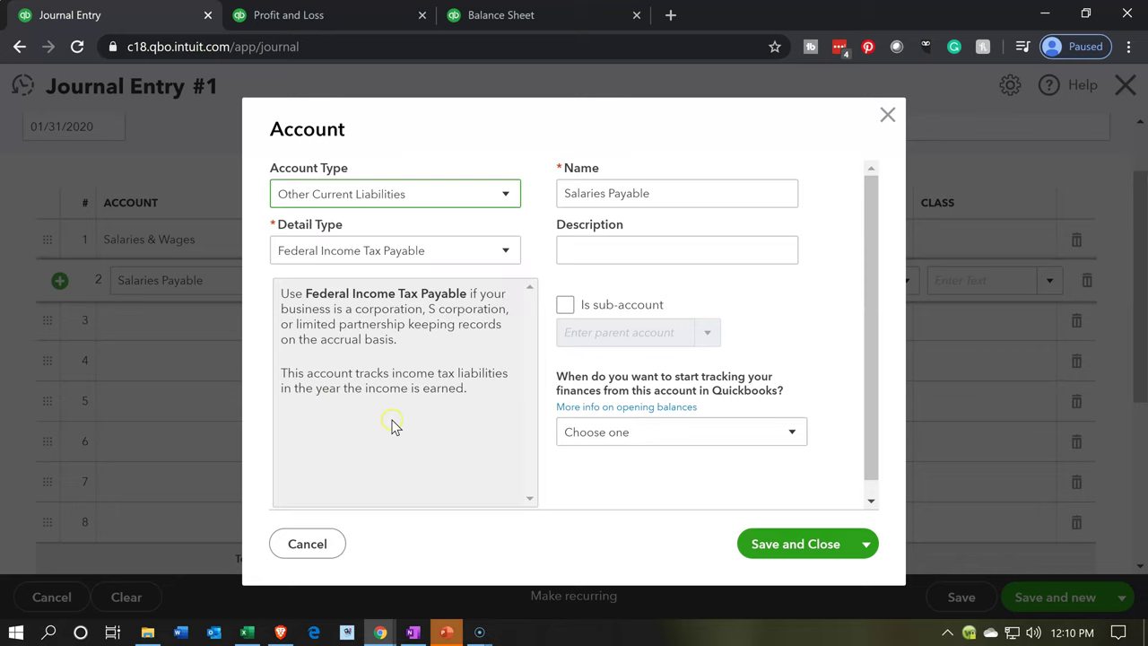
pyautogui.click(460, 261)
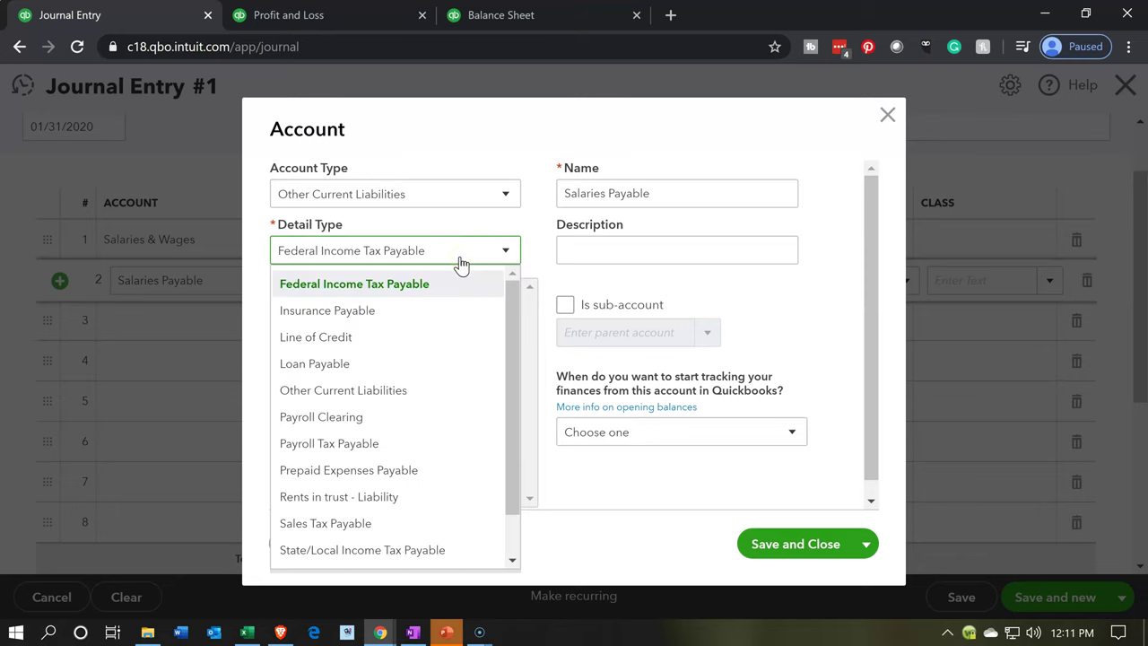
pyautogui.click(404, 399)
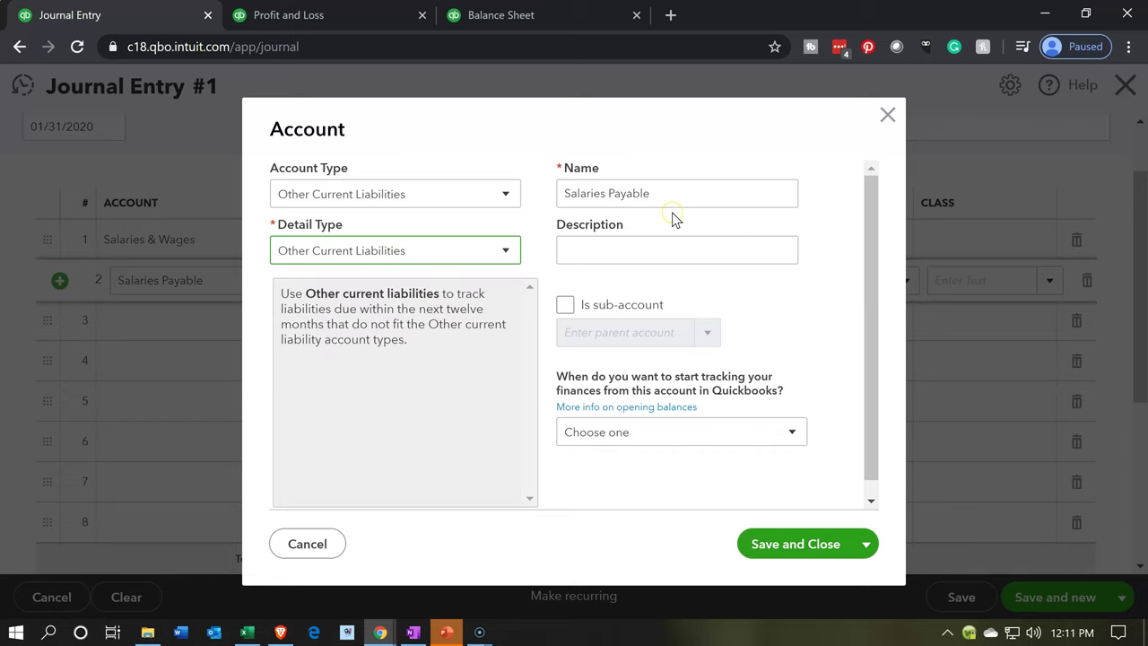
# Save the new Salaries Payable account, keeping line 2's 16,800 credit and Adj Entry description with the name and class blank.
pyautogui.click(801, 545)
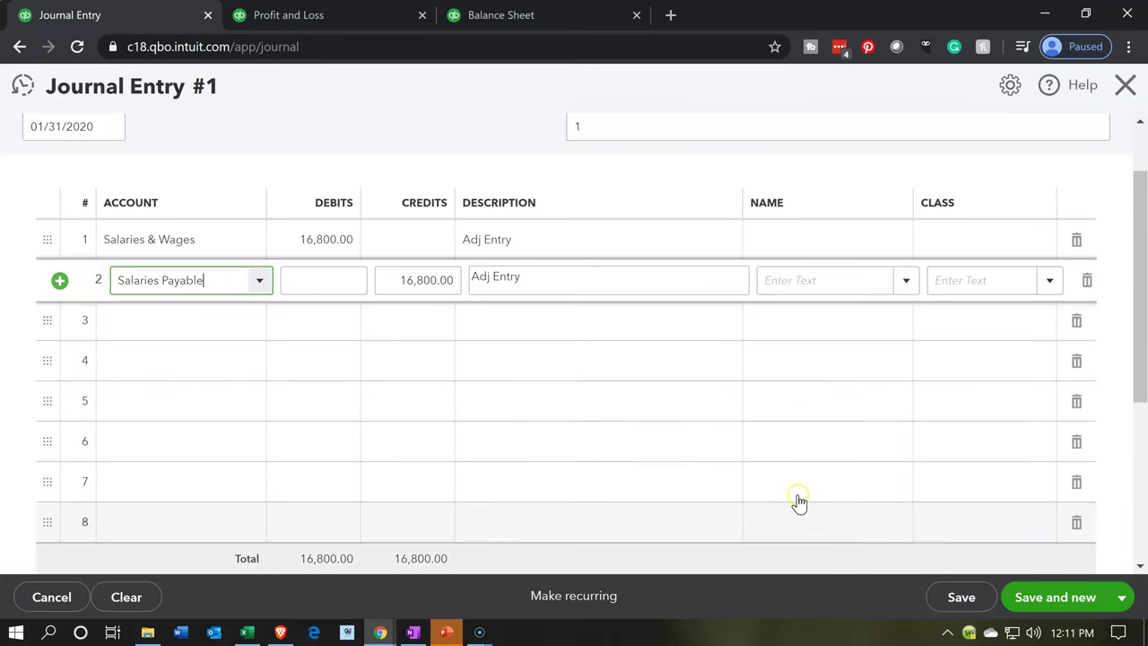
pyautogui.press('Tab')
pyautogui.press('Tab')
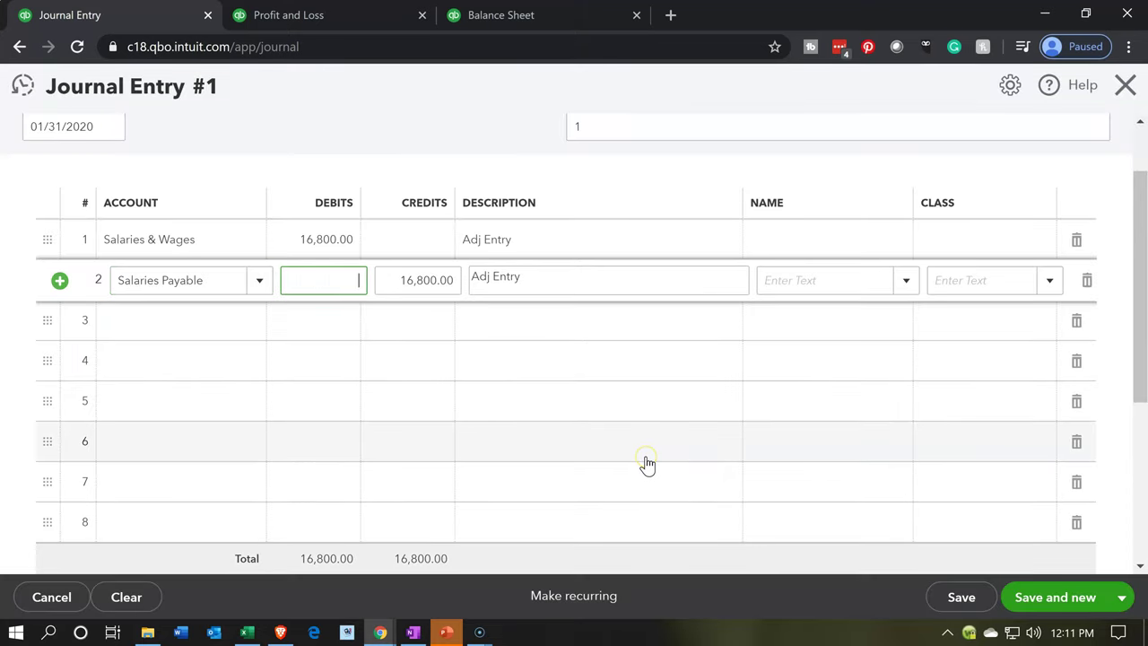
pyautogui.press('Tab')
pyautogui.press('Tab')
pyautogui.press('Tab')
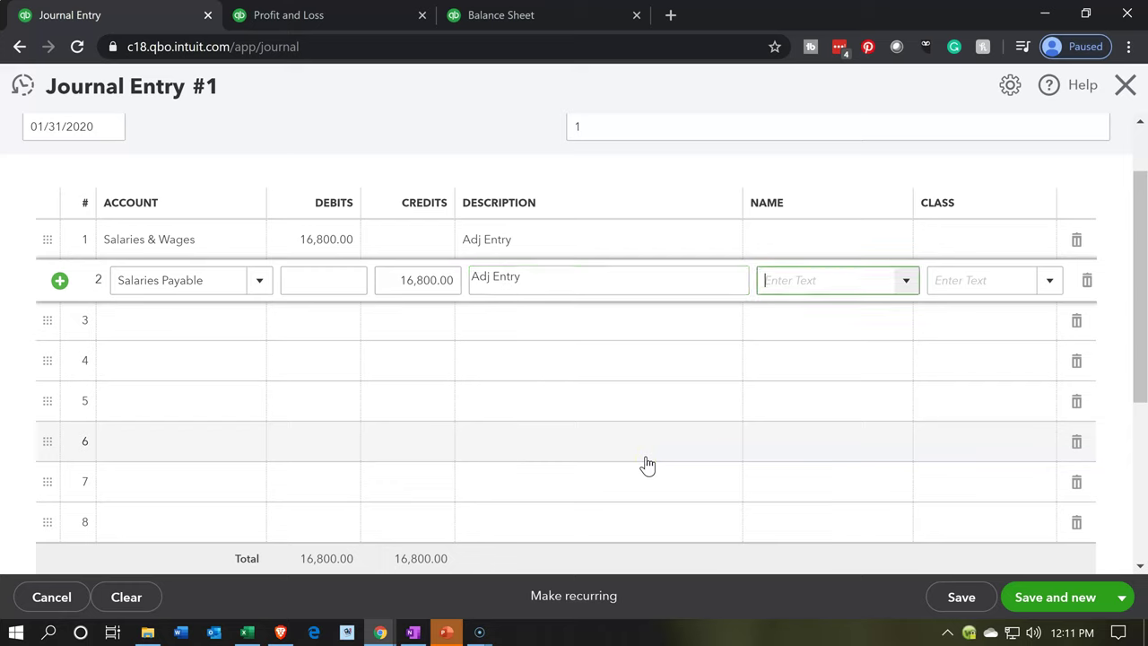
pyautogui.press('Tab')
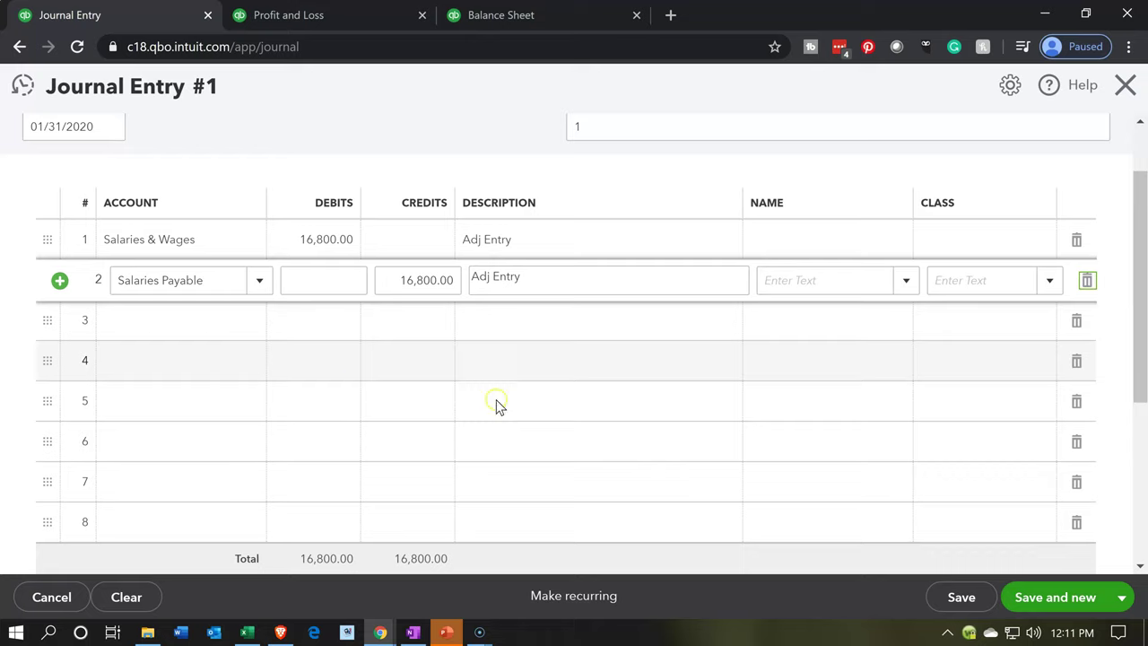
# Save the adjusting journal entry without class assignments and close the blank entry form.
pyautogui.click(1122, 599)
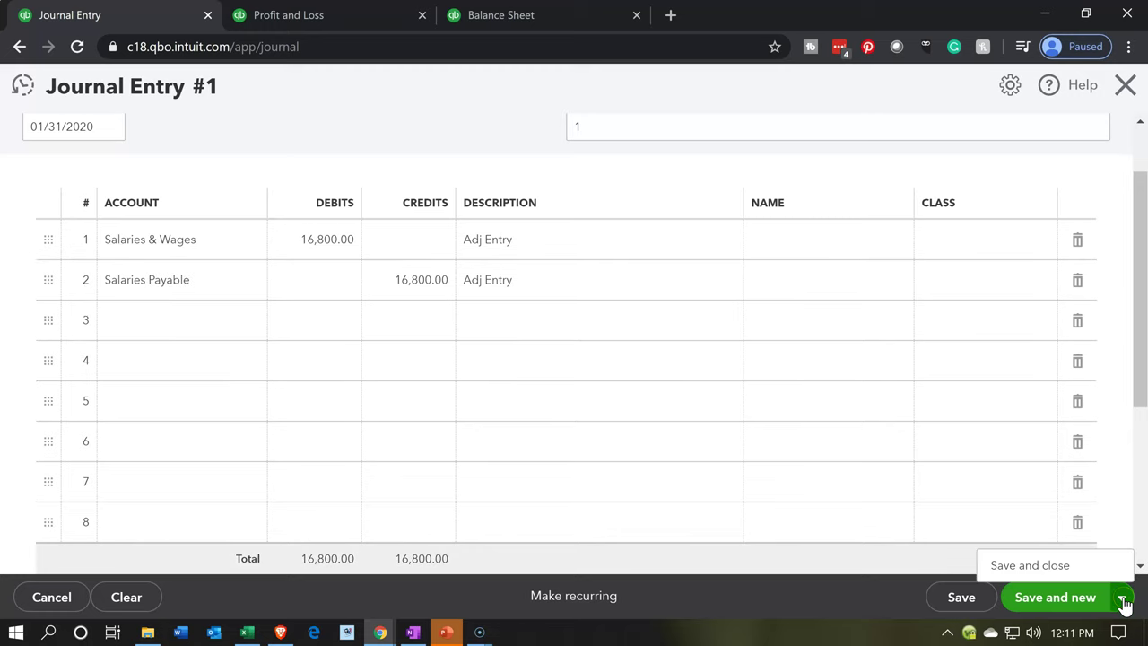
pyautogui.click(1059, 562)
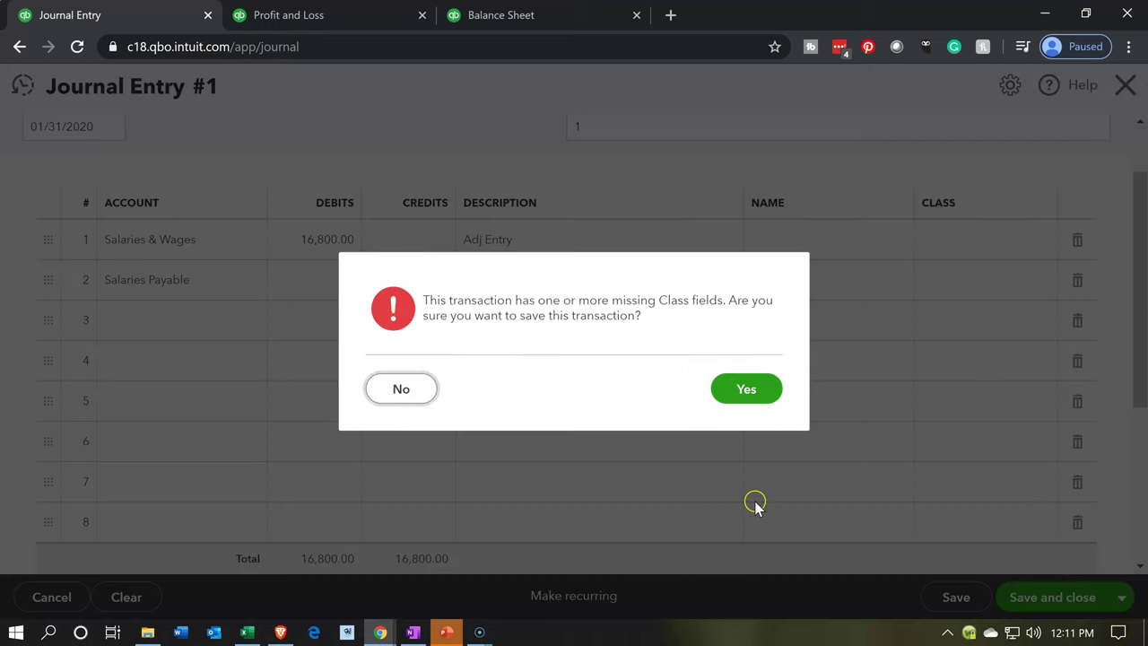
pyautogui.click(741, 405)
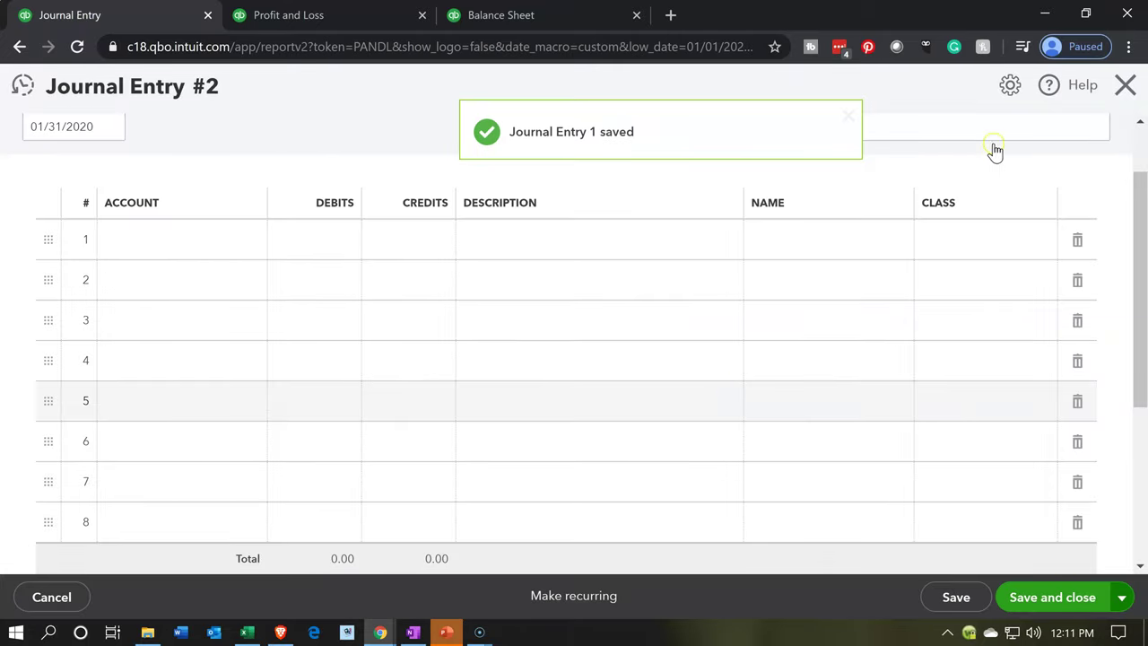
pyautogui.click(1125, 85)
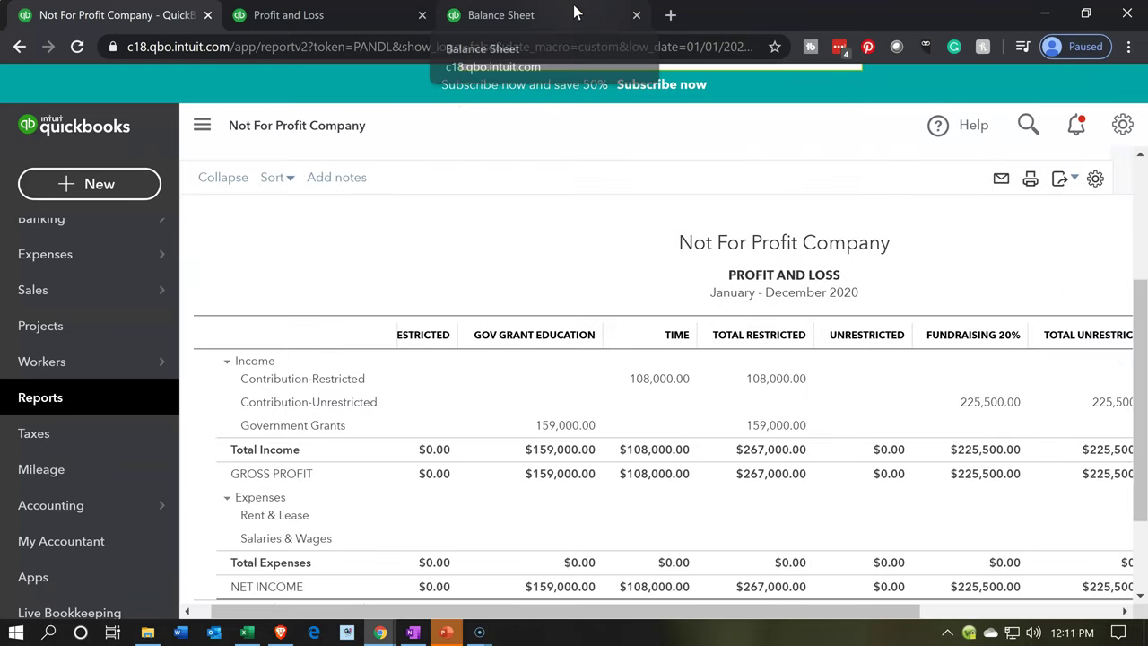
# Rerun the enlarged 2020 Balance Sheet report and check Salaries Payable under Other Current Liabilities.
pyautogui.click(575, 13)
pyautogui.scroll(4, 359, 377)
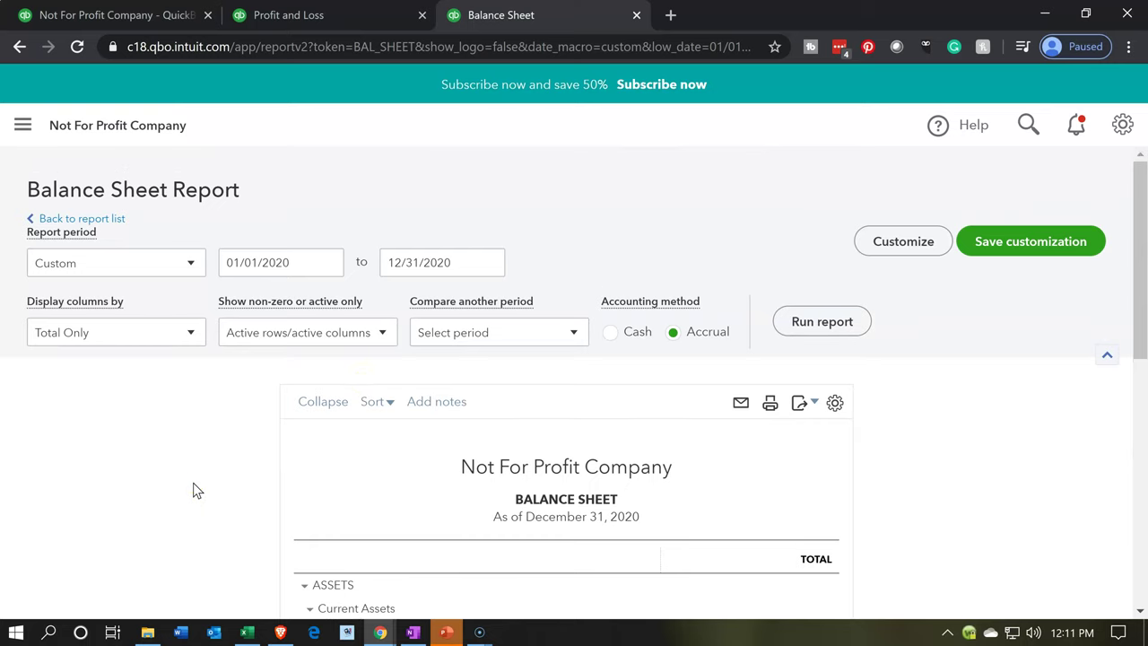
pyautogui.hotkey('ctrl', '+')
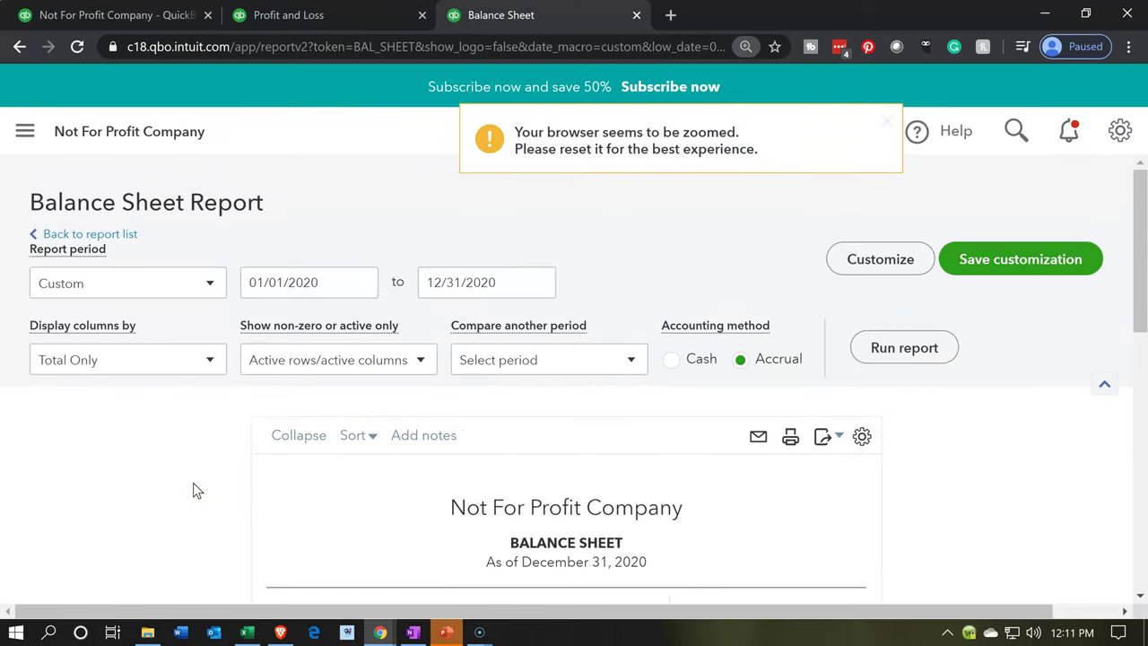
pyautogui.hotkey('ctrl', '+')
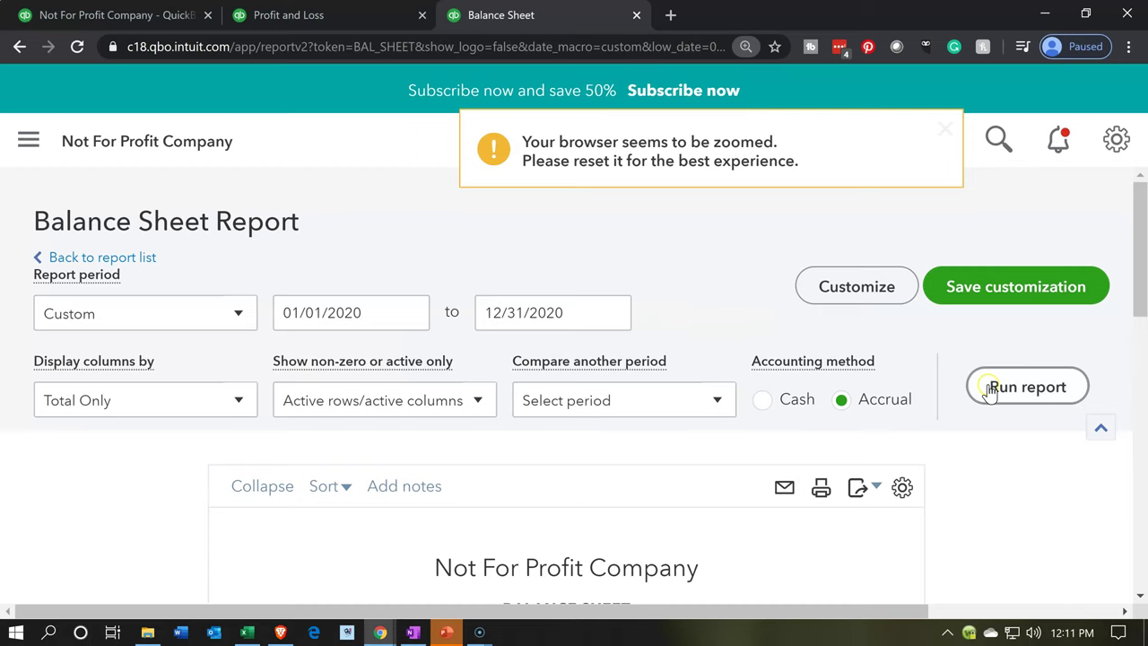
pyautogui.click(993, 394)
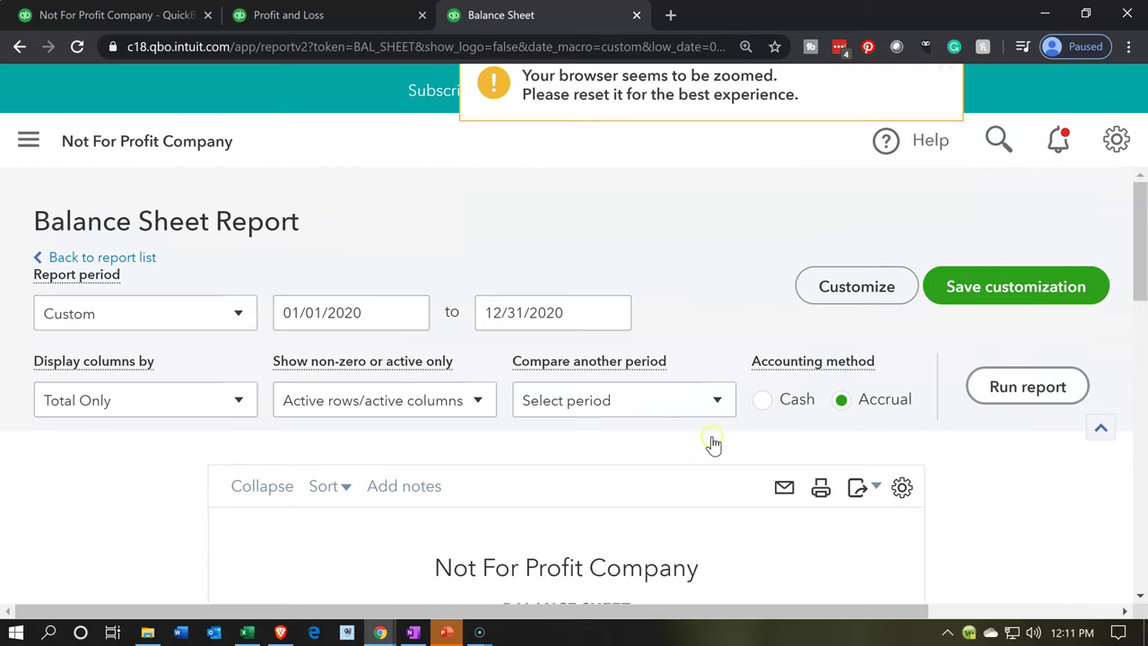
pyautogui.scroll(-3, 628, 443)
pyautogui.scroll(-2, 605, 444)
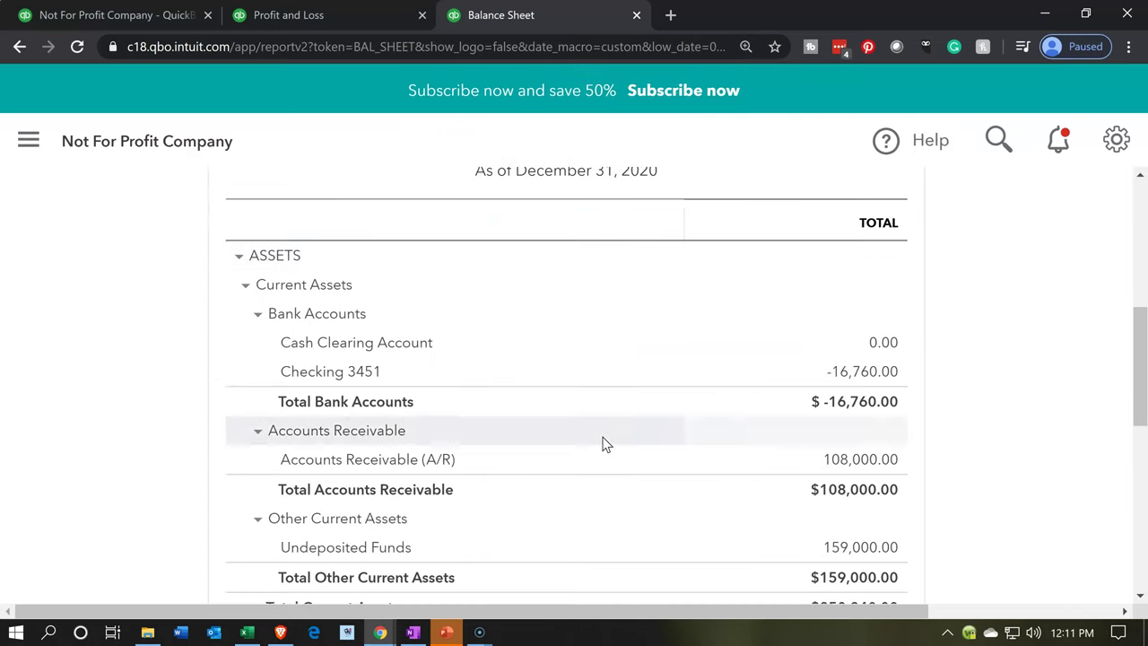
pyautogui.scroll(-2, 605, 443)
pyautogui.scroll(-4, 602, 443)
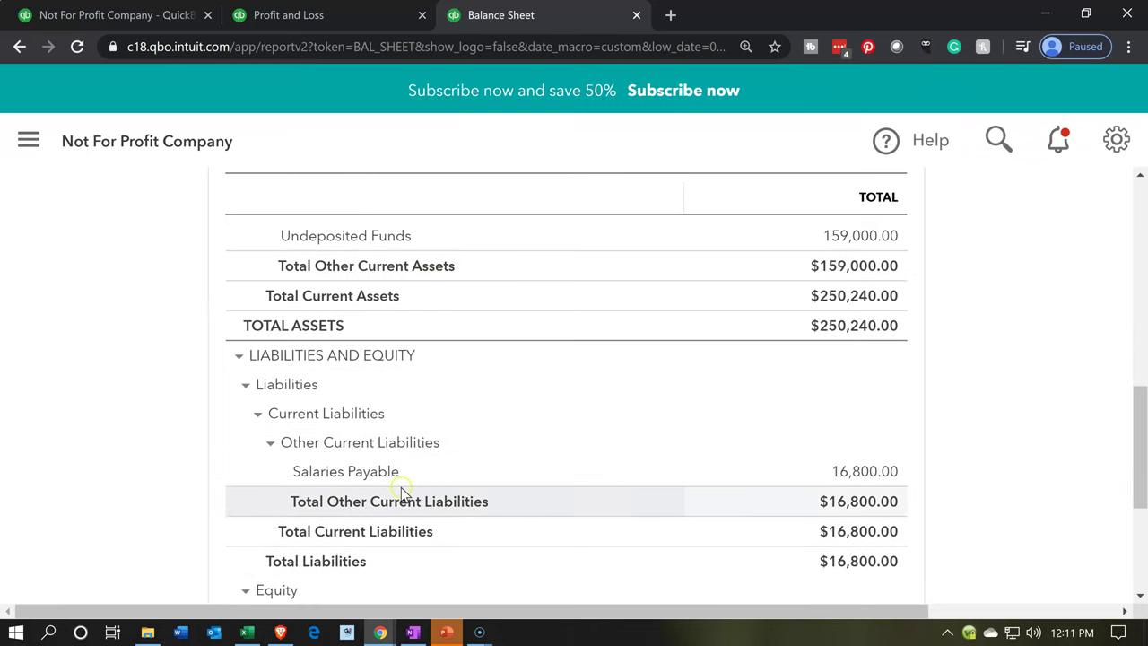
# Inspect the transaction detail behind the Salaries Payable balance and return to the Balance Sheet summary.
pyautogui.click(866, 472)
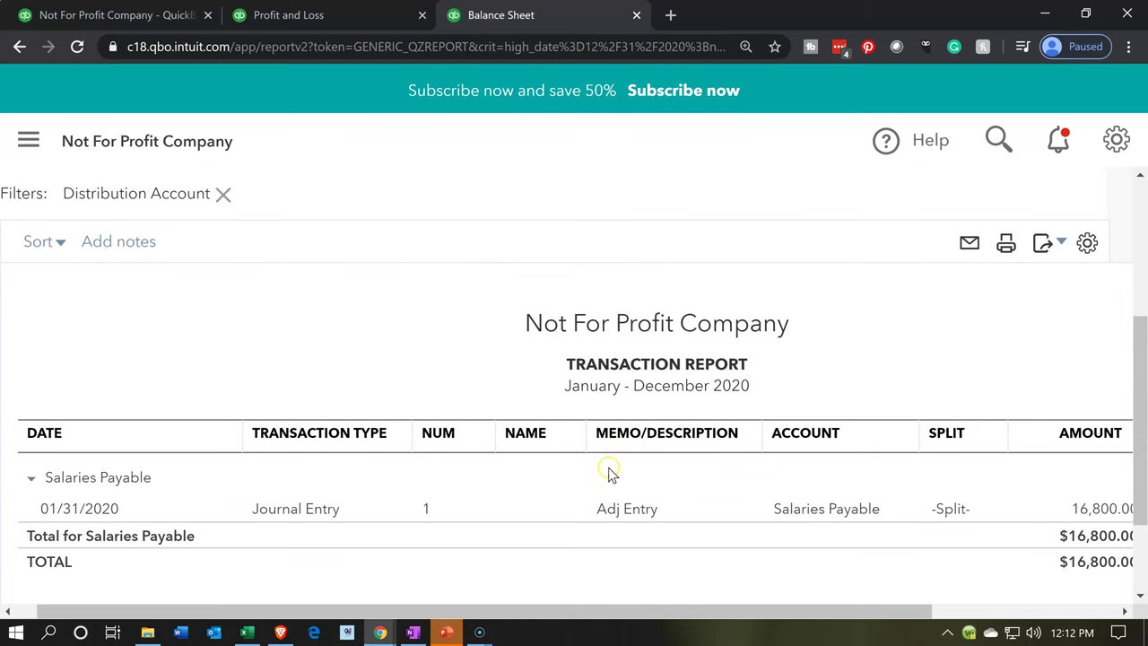
pyautogui.moveTo(769, 609); pyautogui.dragTo(36, 611)
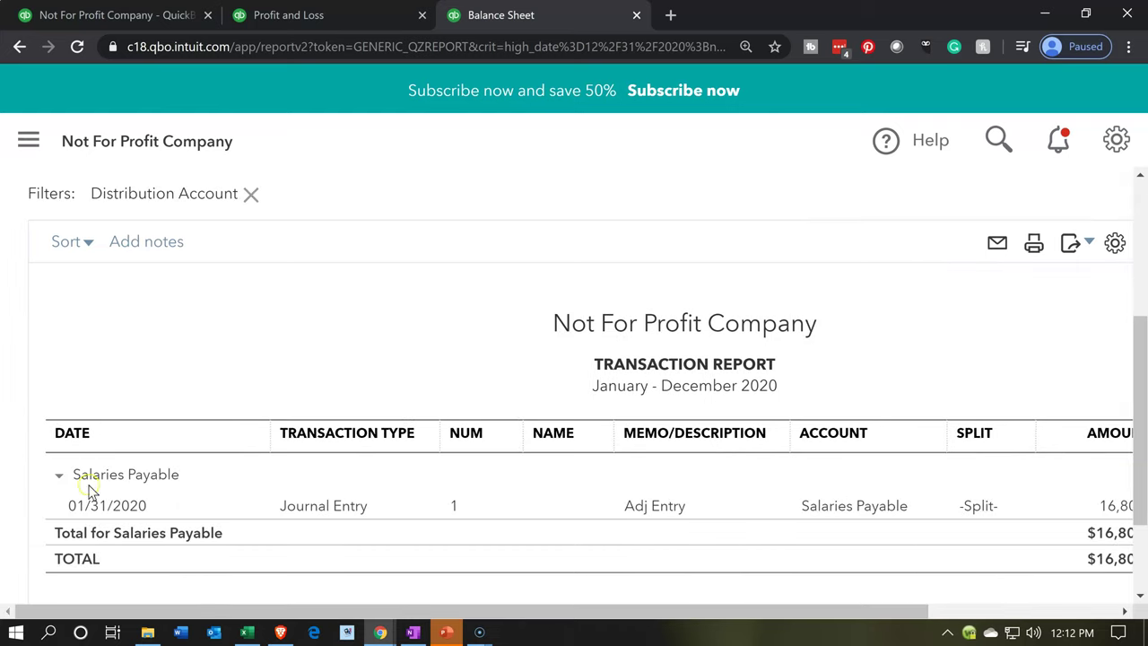
pyautogui.scroll(3, 89, 469)
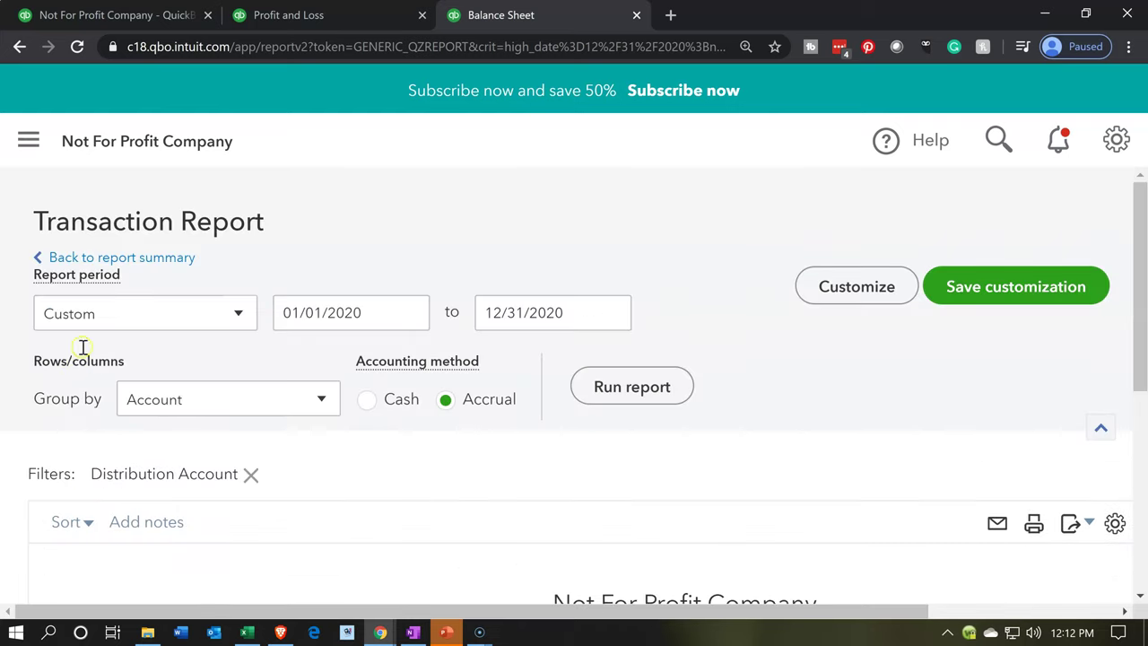
pyautogui.click(170, 254)
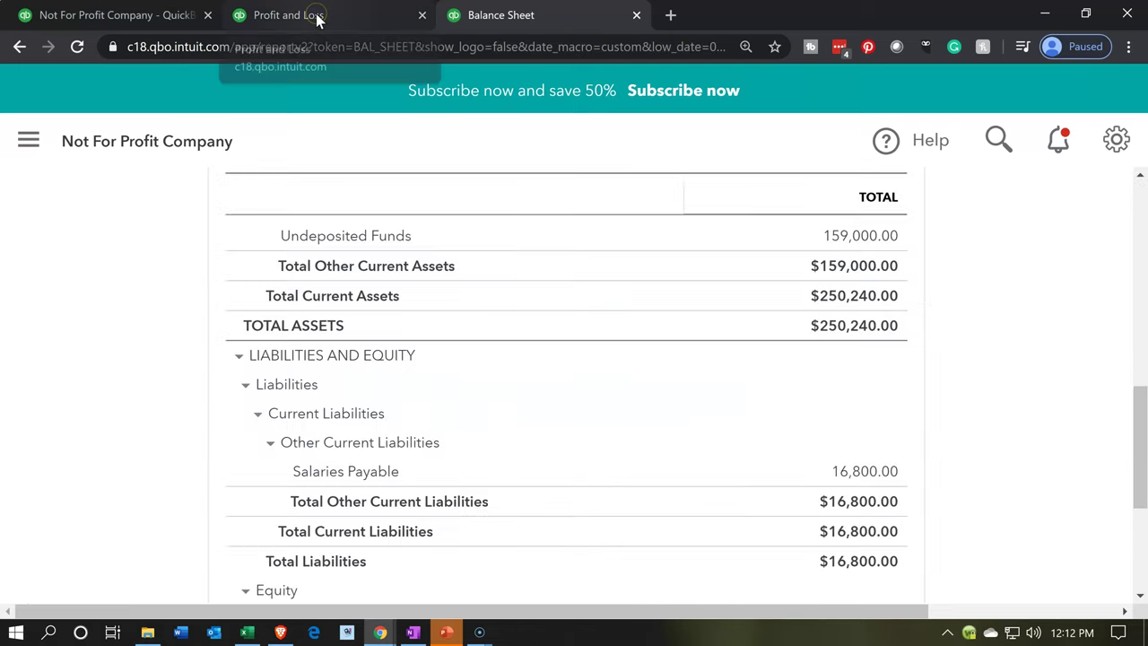
# Rerun the Profit and Loss report by class with the navigation menu collapsed, and check Salaries & Wages under Not Specified.
pyautogui.click(317, 16)
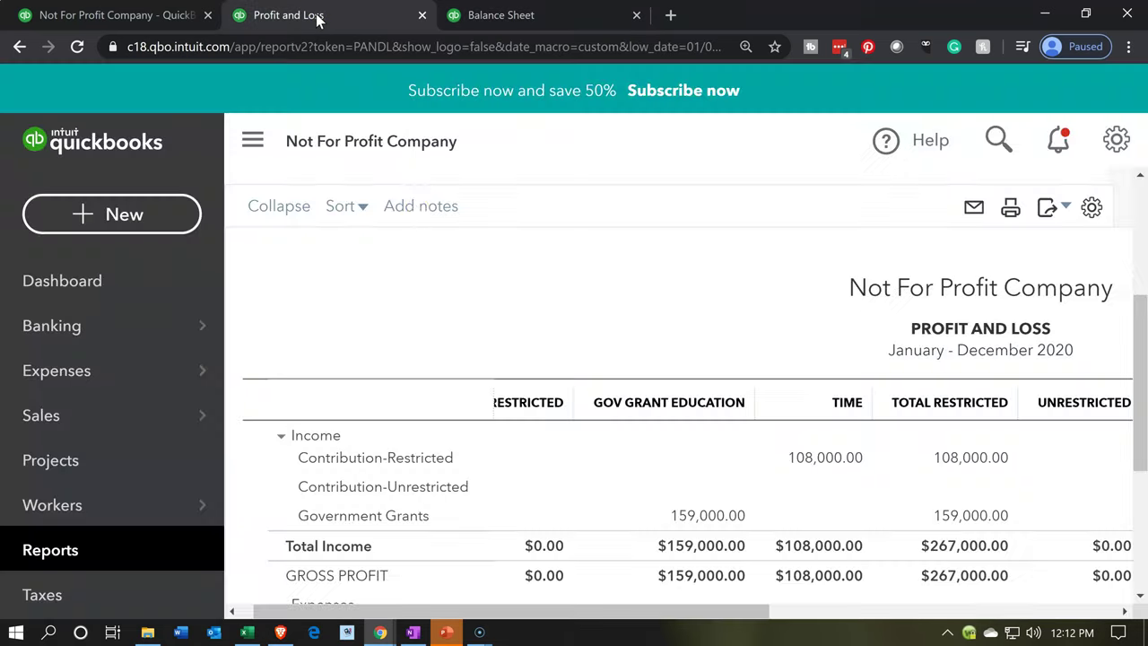
pyautogui.click(248, 142)
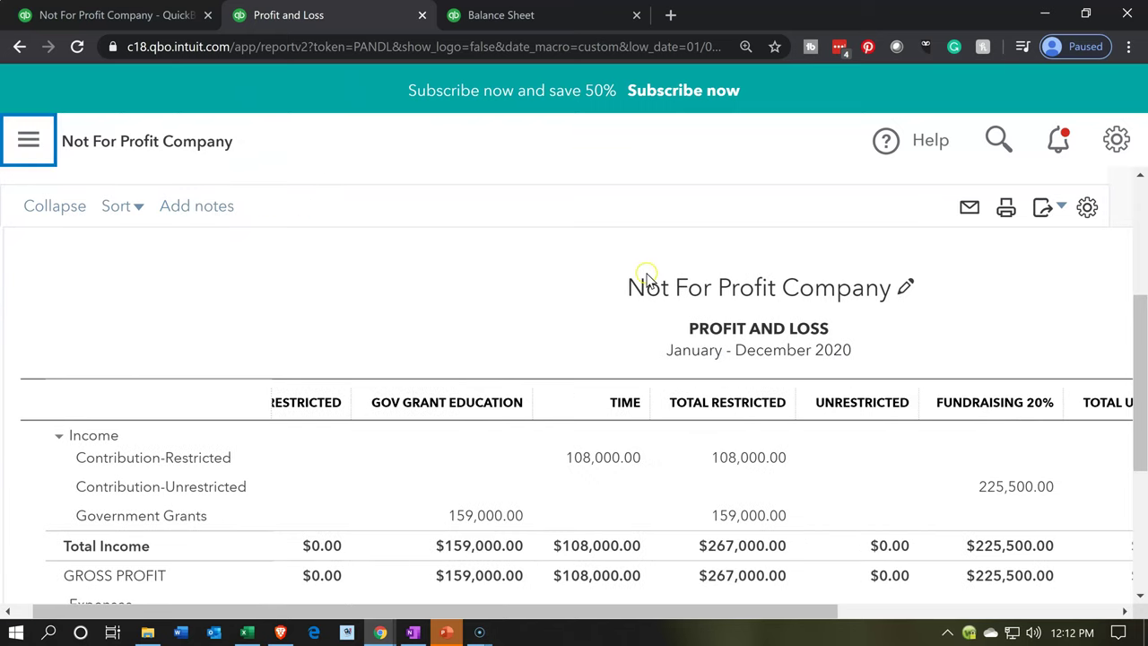
pyautogui.click(982, 205)
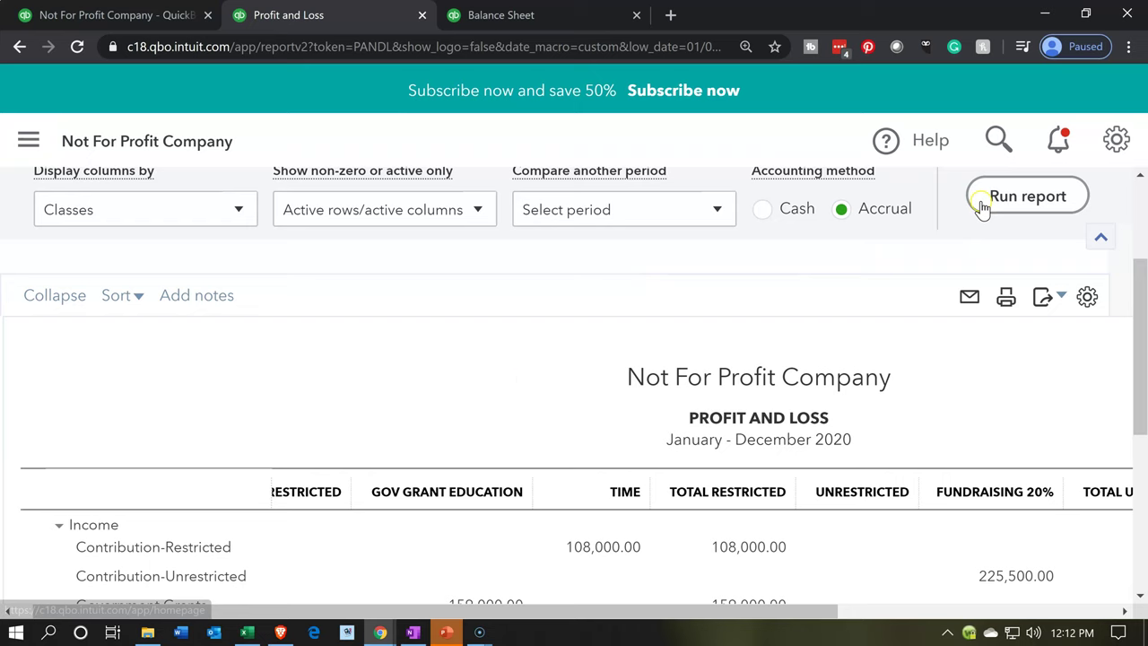
pyautogui.scroll(-1, 418, 428)
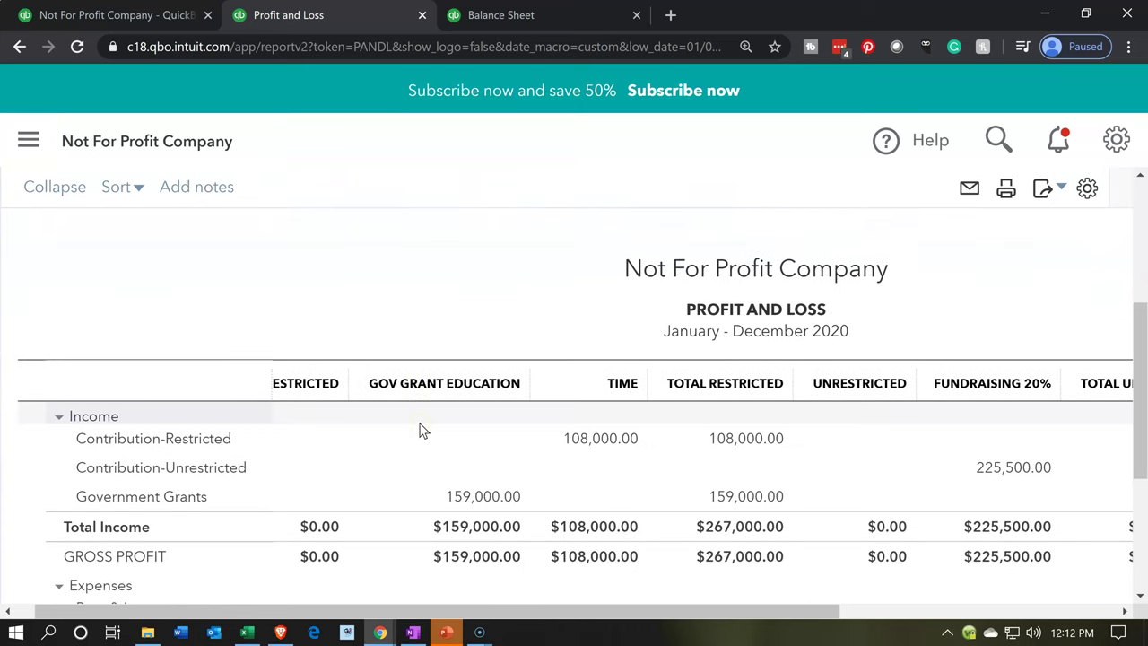
pyautogui.scroll(-2, 423, 431)
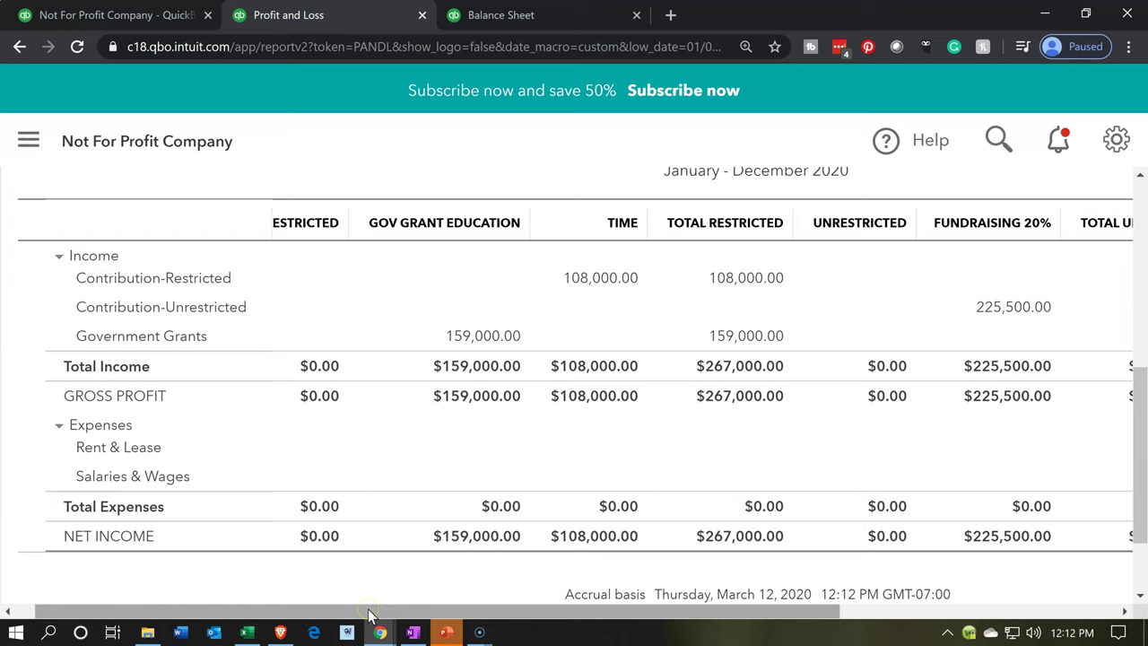
pyautogui.moveTo(368, 615); pyautogui.dragTo(887, 618)
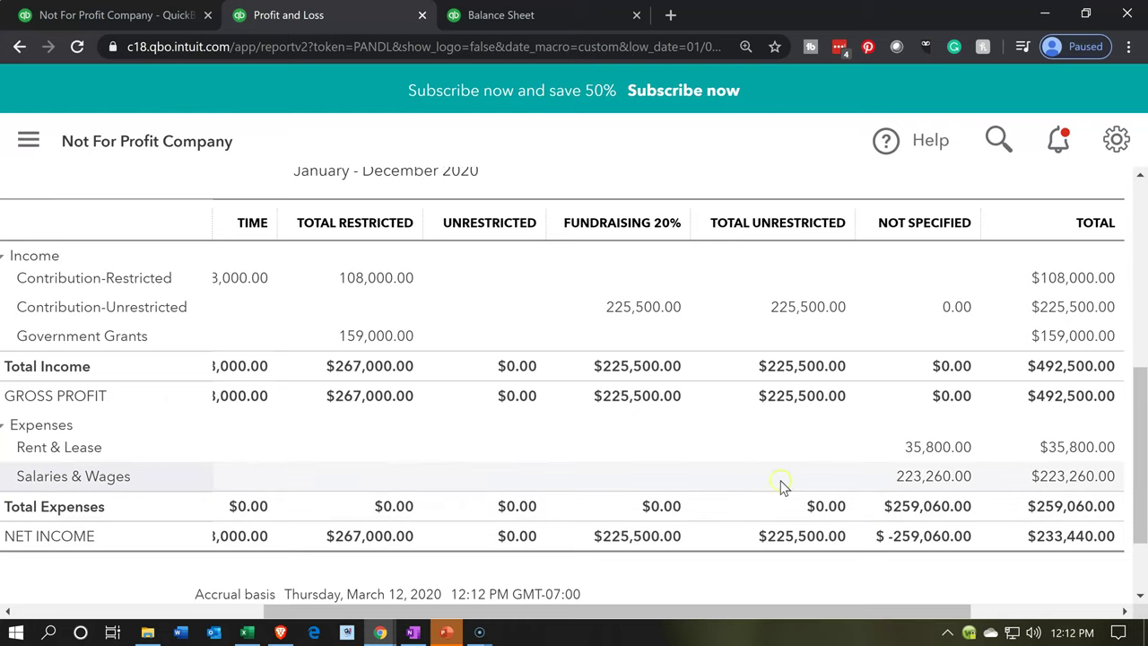
# Inspect the transactions behind the Not Specified Salaries & Wages amount, including the Adj Entry line, and return to the report summary.
pyautogui.click(940, 481)
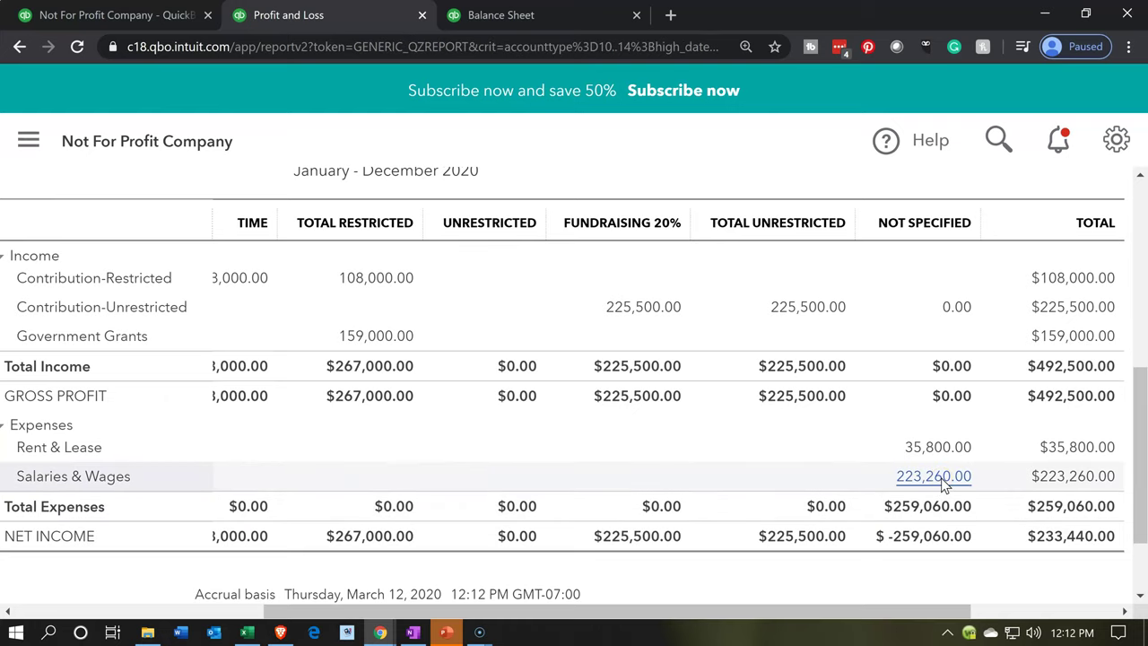
pyautogui.scroll(-3, 412, 336)
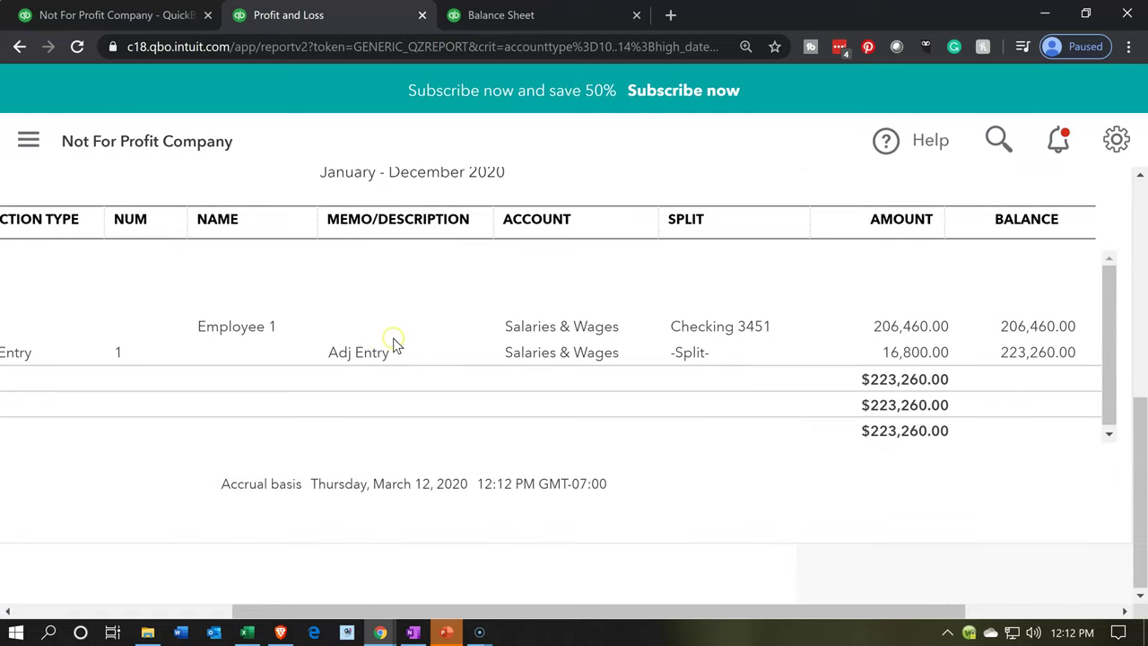
pyautogui.scroll(2, 351, 467)
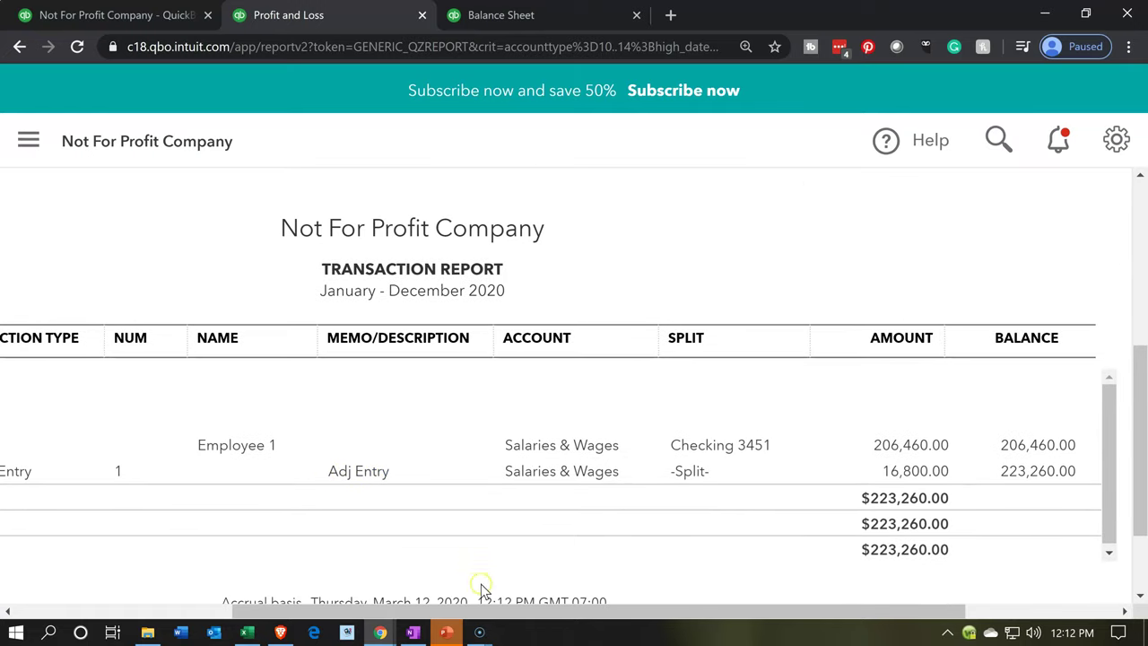
pyautogui.moveTo(552, 614); pyautogui.dragTo(352, 630)
pyautogui.hscroll(10, 468, 492)
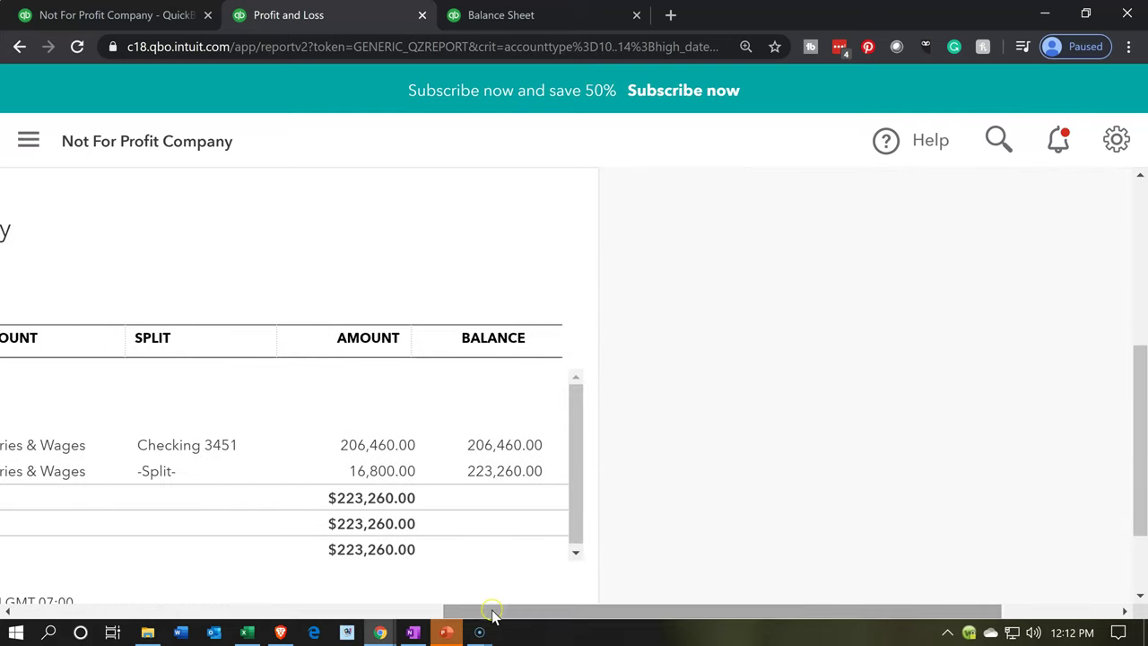
pyautogui.moveTo(492, 615); pyautogui.dragTo(85, 615)
pyautogui.scroll(5, 193, 440)
pyautogui.scroll(1, 170, 394)
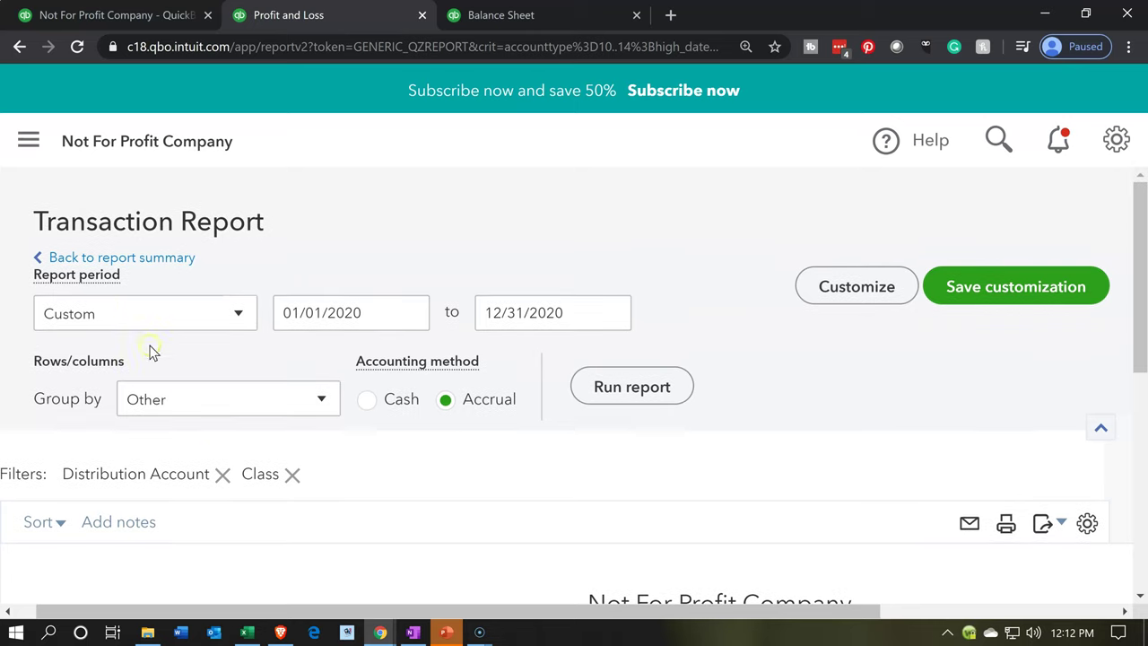
pyautogui.click(150, 271)
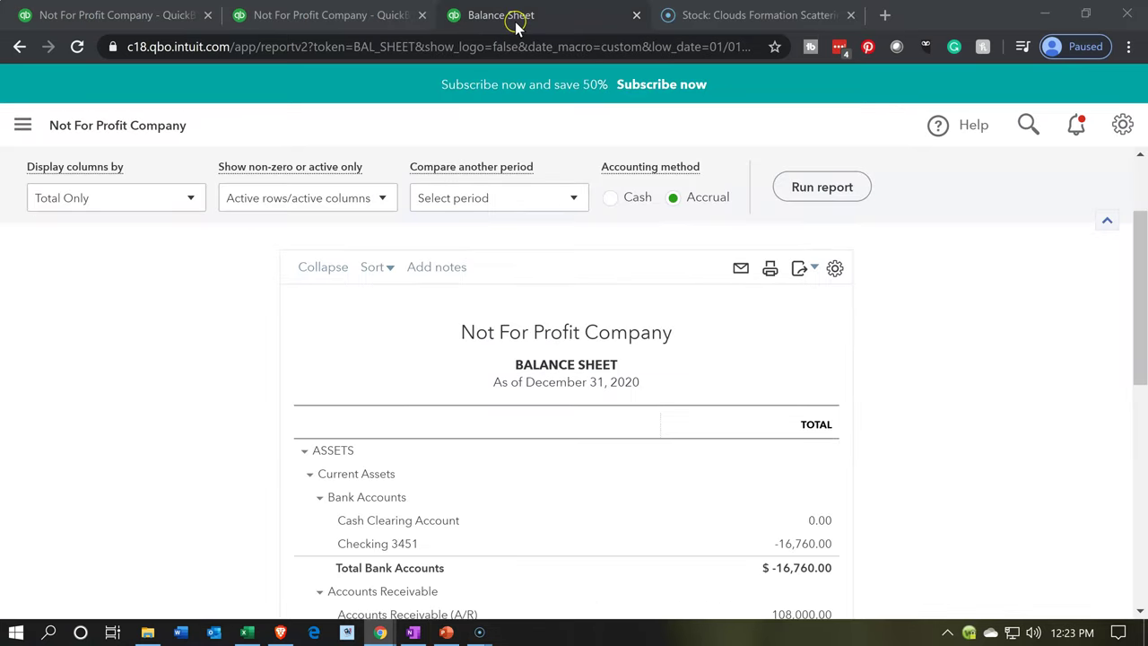
# Go back to the Balance Sheet report, enlarge it, and review the bank account and receivable balances.
pyautogui.click(516, 25)
pyautogui.click(231, 405)
pyautogui.hotkey('ctrl', '+')
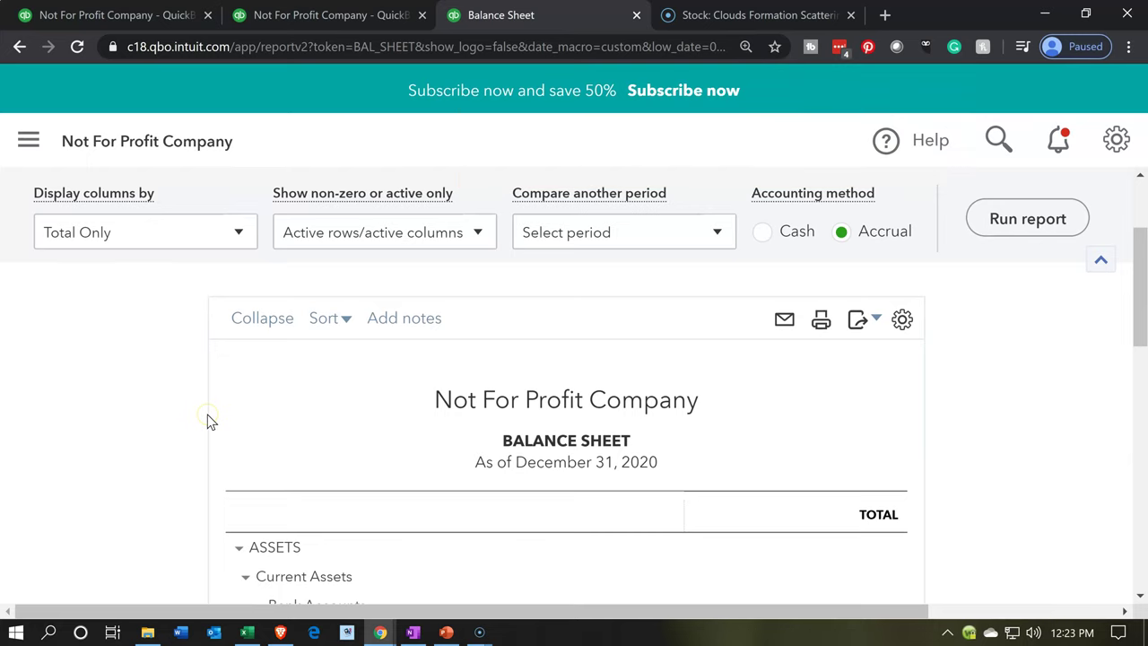
pyautogui.scroll(-2, 208, 421)
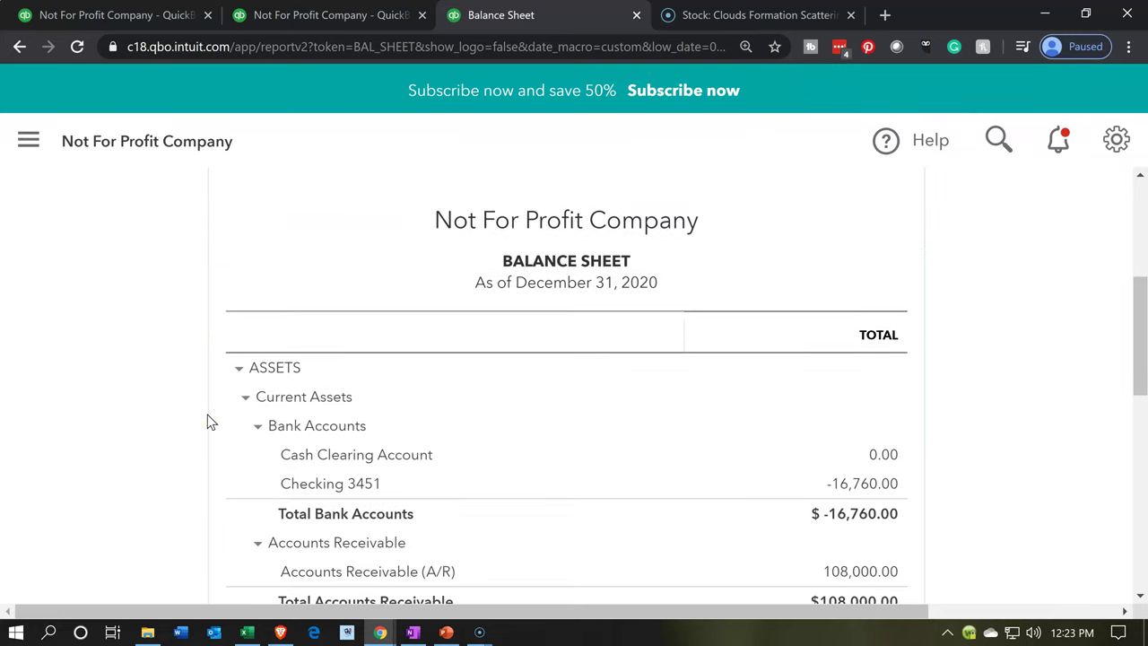
# Switch to the Excel workbook and review salary journal entries 3 and 3b beside the trial balance.
pyautogui.click(247, 632)
pyautogui.click(261, 517)
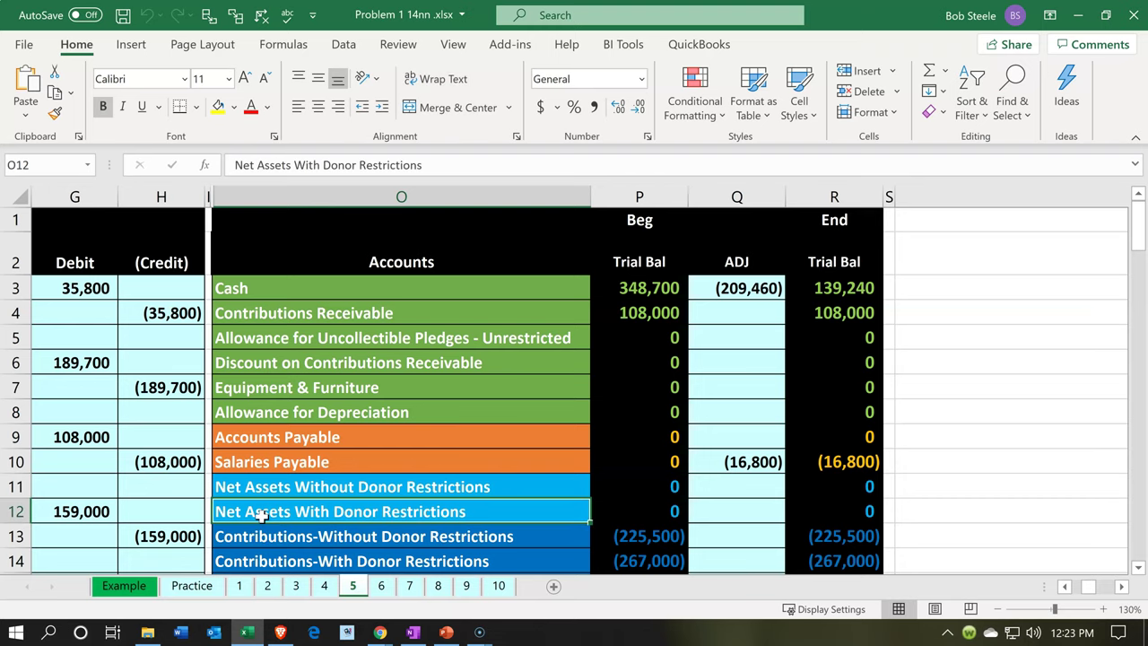
pyautogui.press('Left')
pyautogui.press('Left')
pyautogui.press('Left')
pyautogui.press('Left')
pyautogui.press('Left')
pyautogui.press('Left')
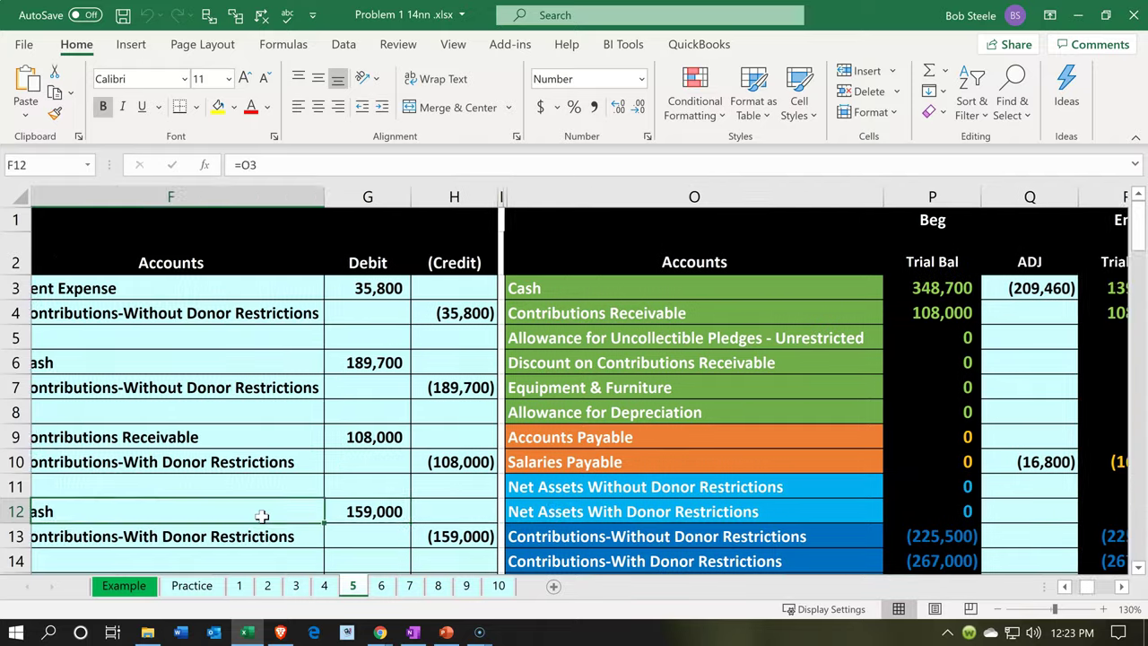
pyautogui.scroll(-1, 261, 516)
pyautogui.scroll(-3, 261, 516)
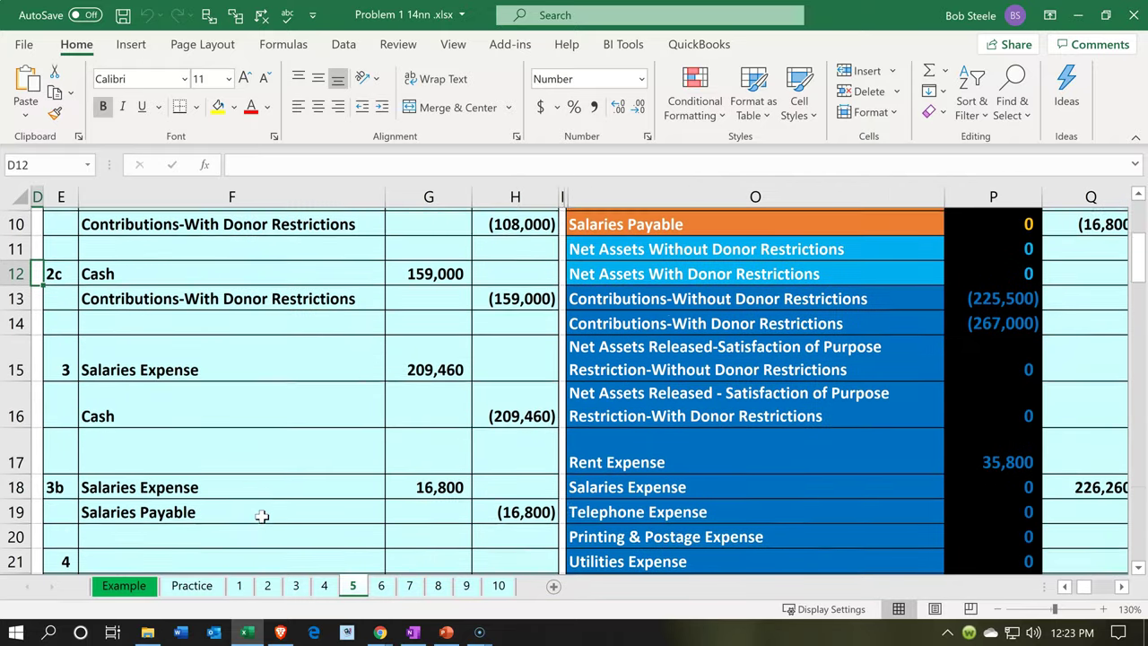
# Check the salaries expense in journal entry 3, return to QuickBooks, and view the amounts behind the Balance Sheet's checking account balance.
pyautogui.click(426, 370)
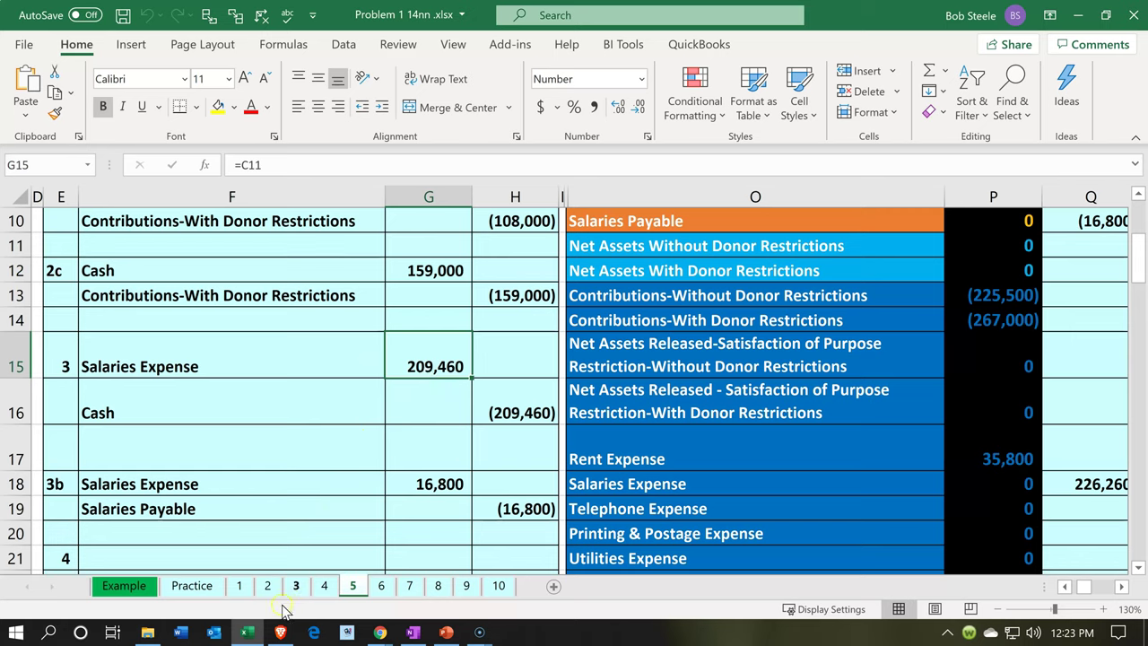
pyautogui.click(244, 632)
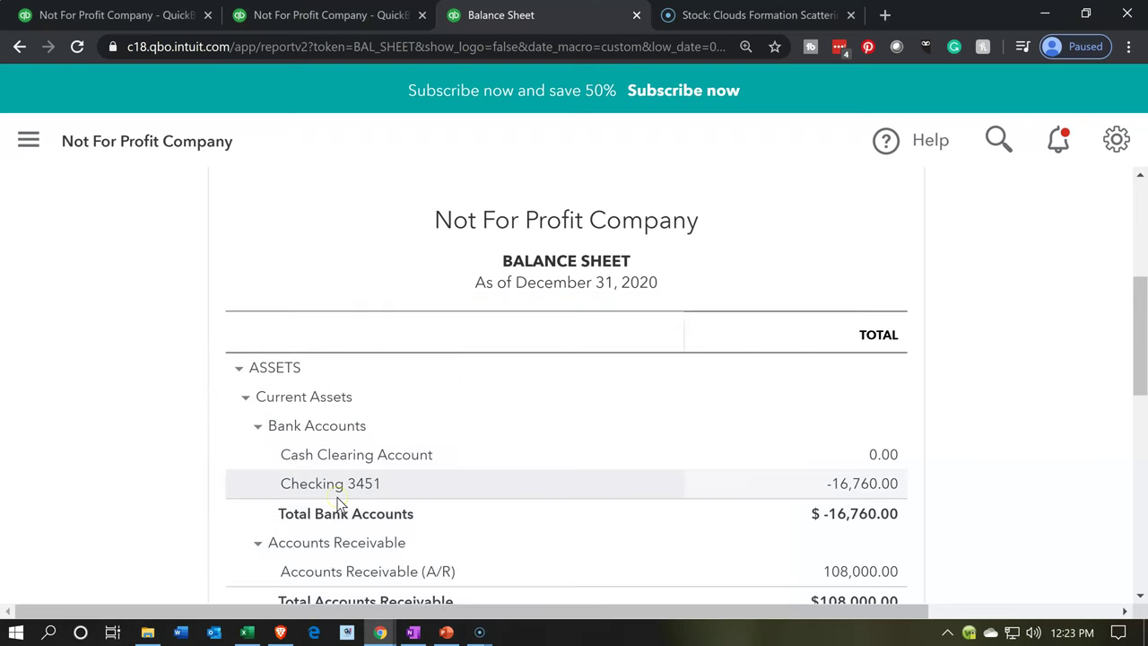
pyautogui.scroll(-1, 339, 504)
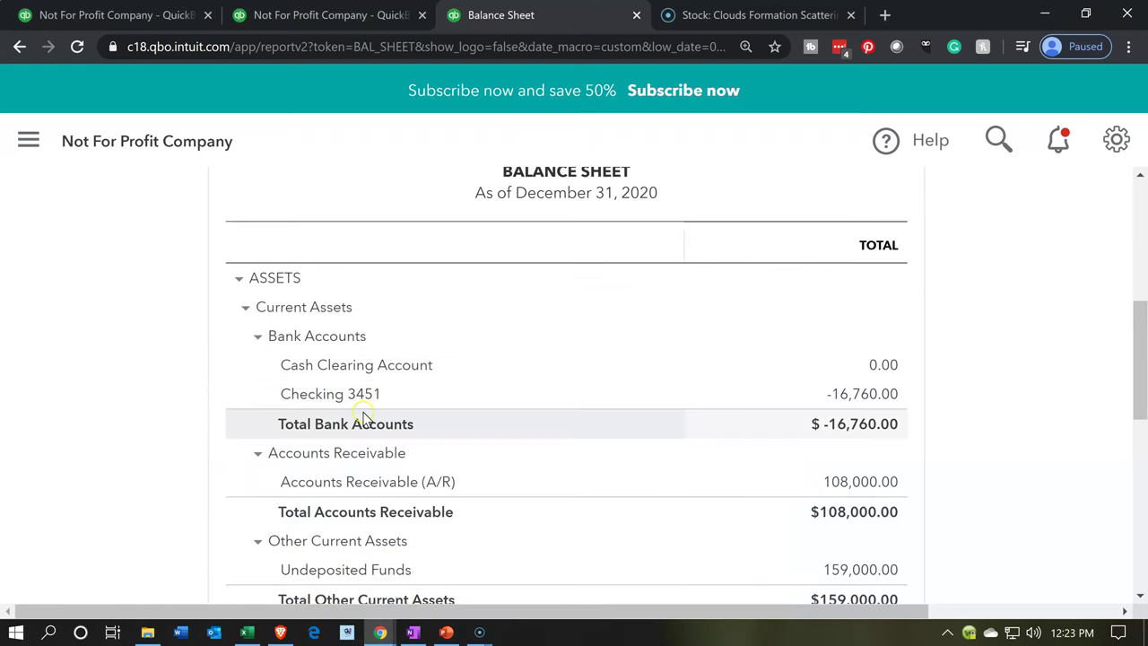
pyautogui.click(875, 405)
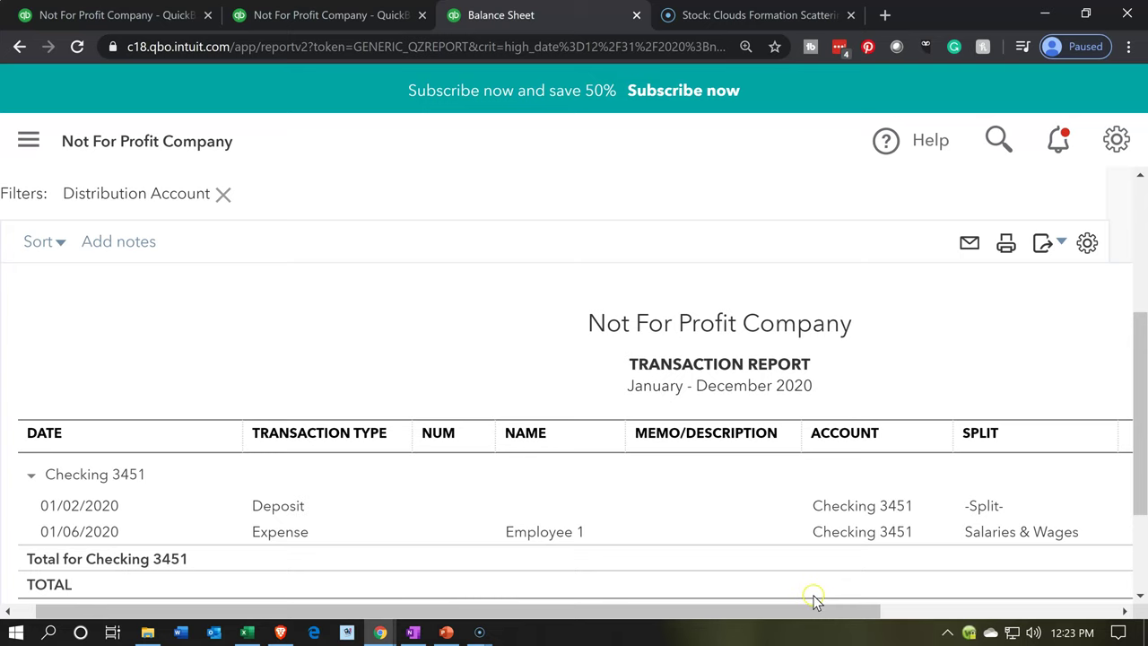
pyautogui.moveTo(824, 622); pyautogui.dragTo(999, 620)
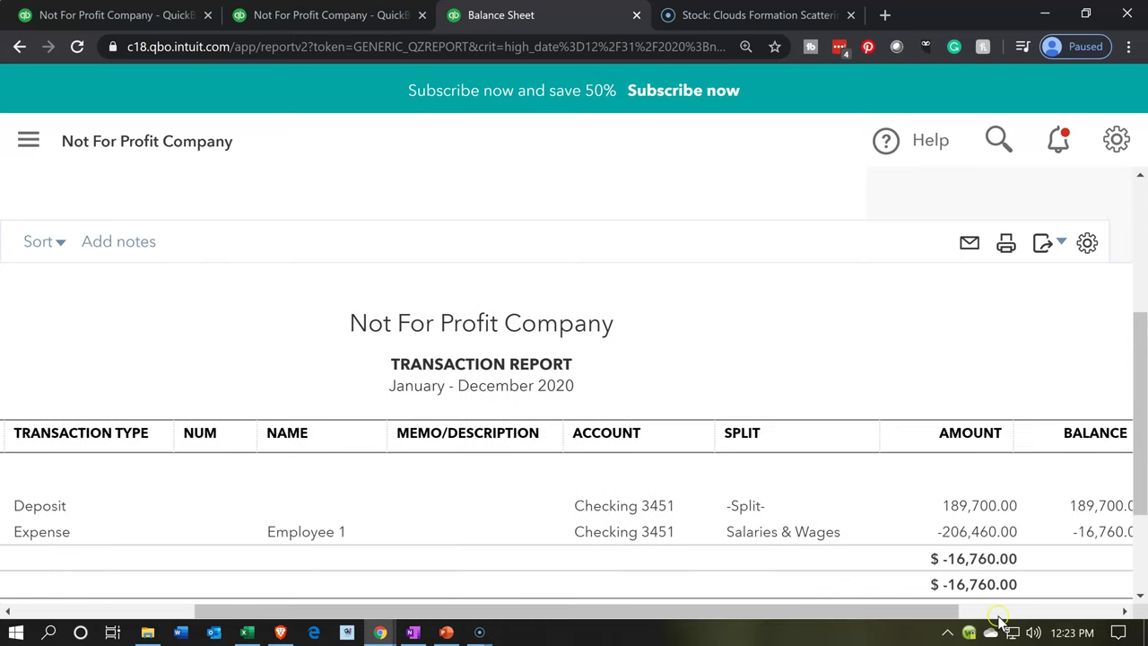
# Open the 01/06/2020 salaries expense transaction and compare its amount with journal entry 3 in the Excel workbook.
pyautogui.click(993, 536)
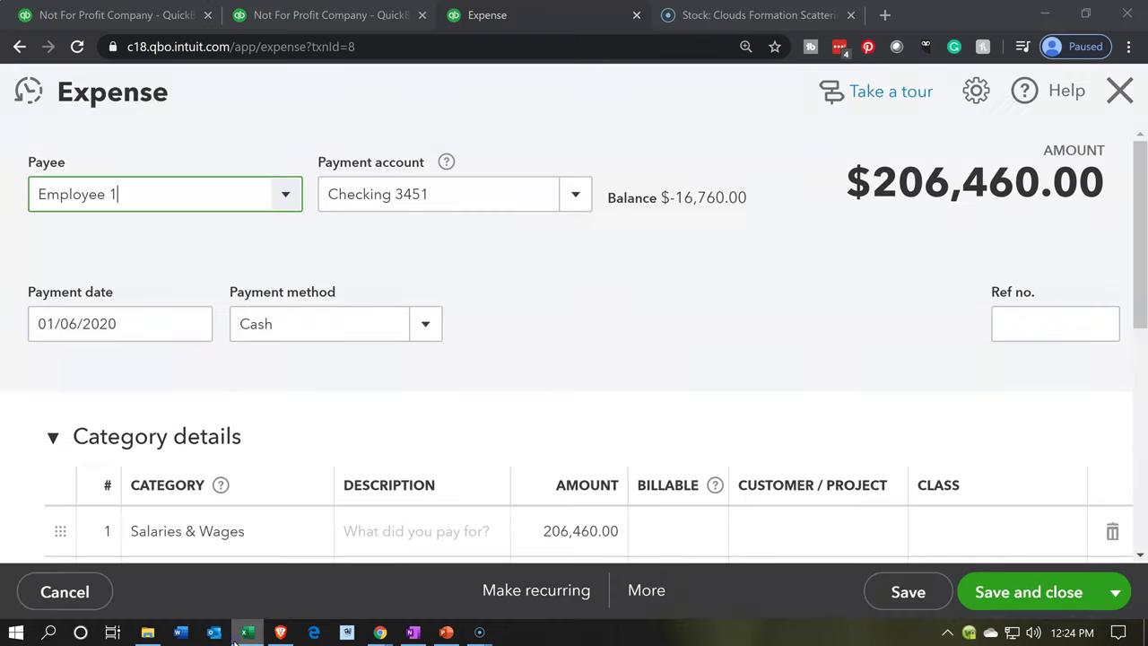
pyautogui.click(243, 632)
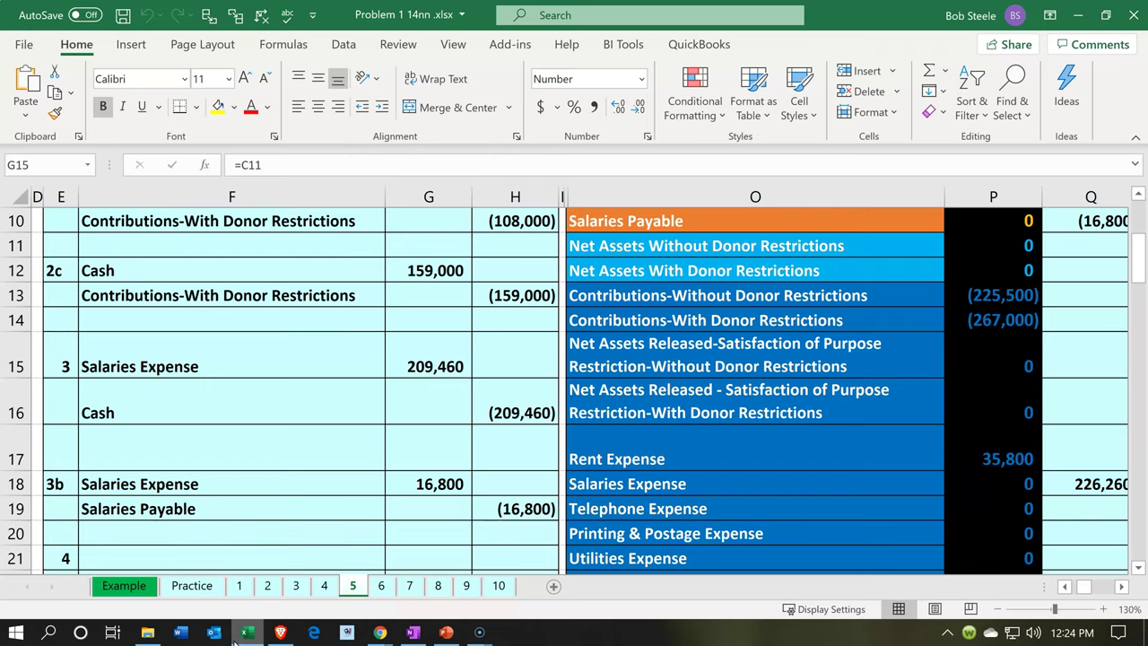
pyautogui.click(240, 634)
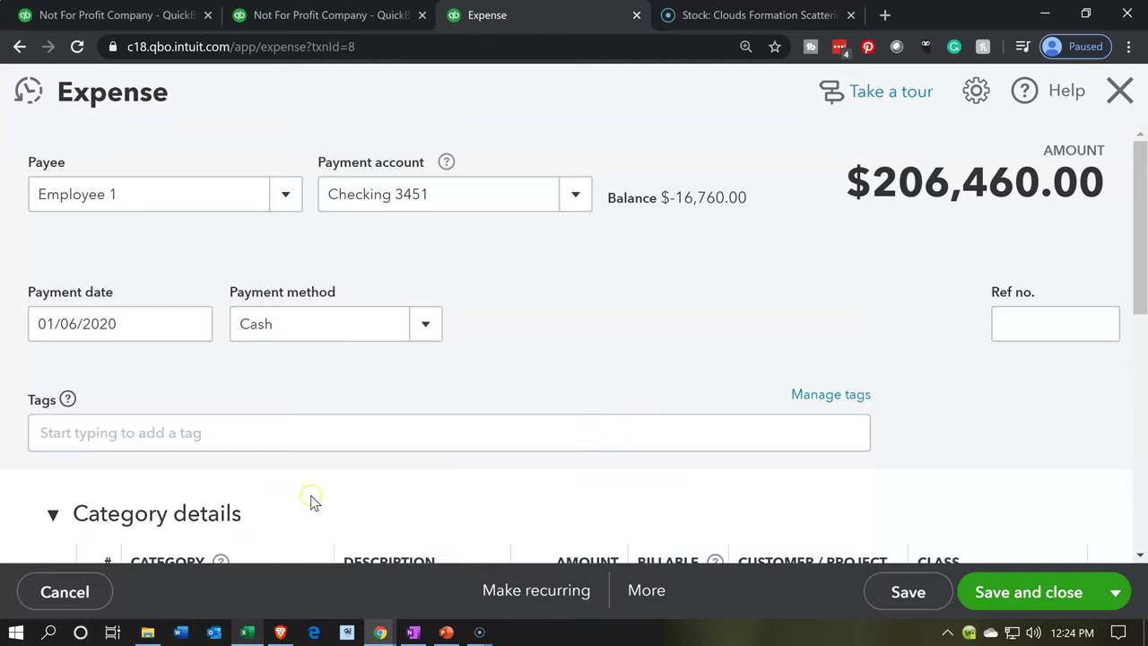
# Correct the Salaries & Wages line amount on the expense to 209,460.00, then save and close it without a class.
pyautogui.scroll(-2, 322, 461)
pyautogui.scroll(-1, 324, 465)
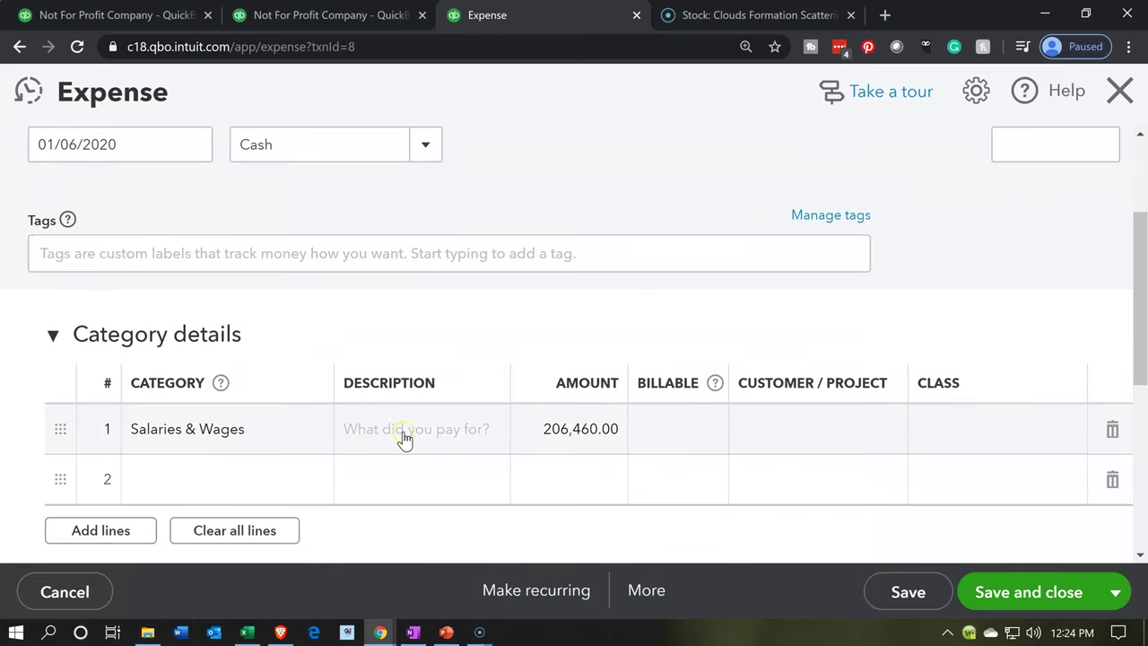
pyautogui.hotkey('ctrl', '-')
pyautogui.hotkey('ctrl', '-')
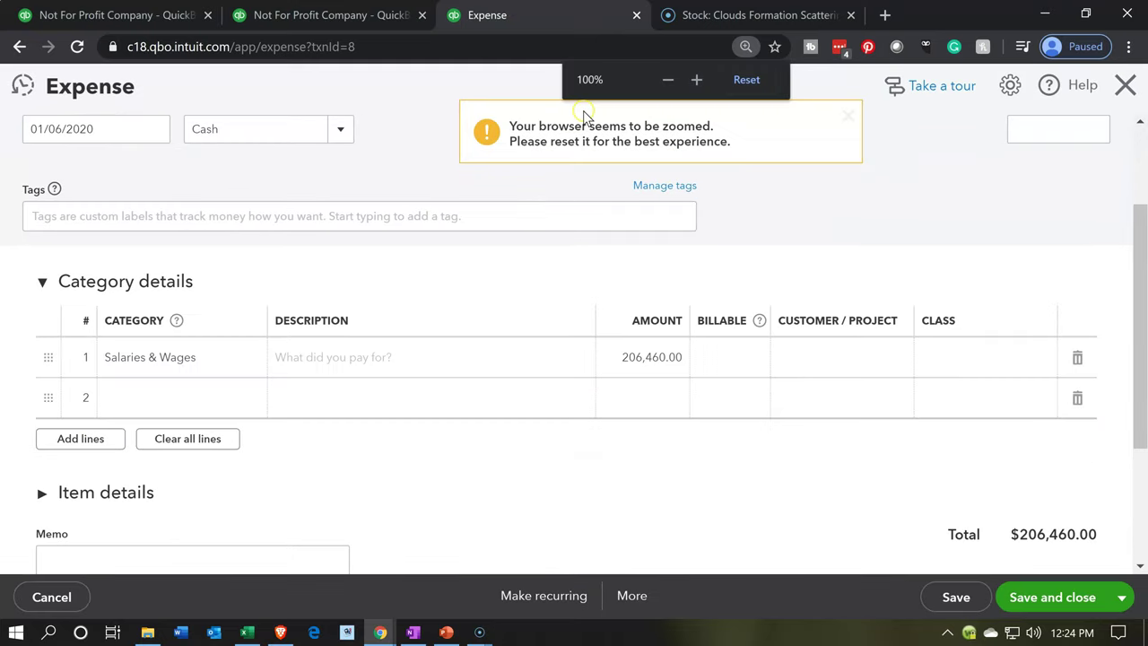
pyautogui.click(630, 363)
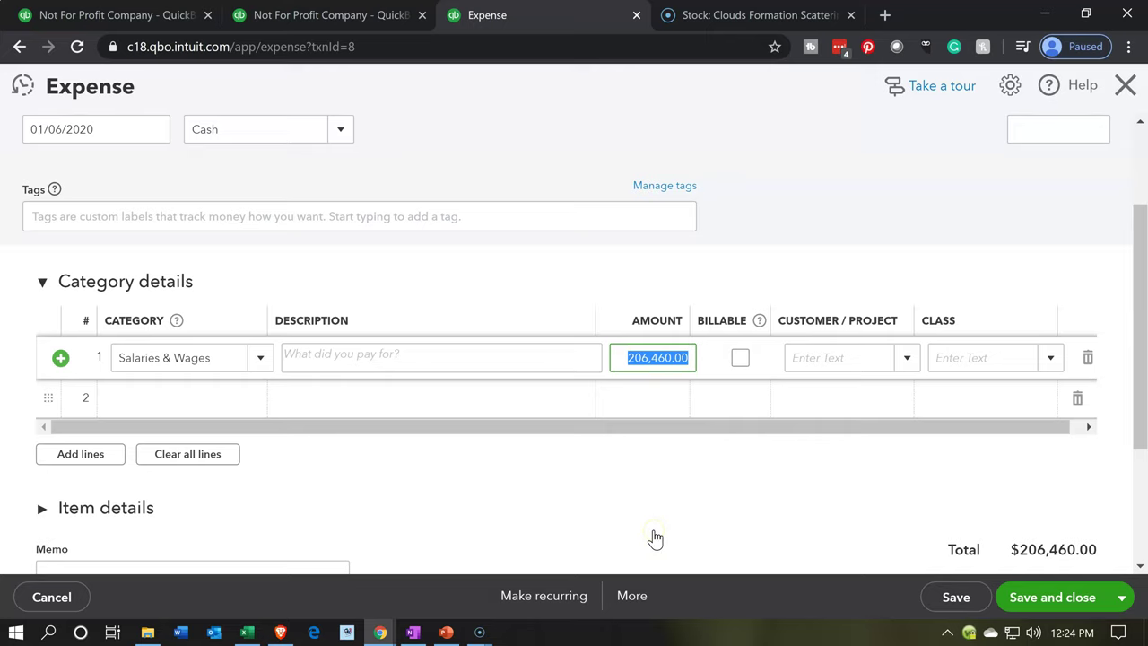
pyautogui.press('Home')
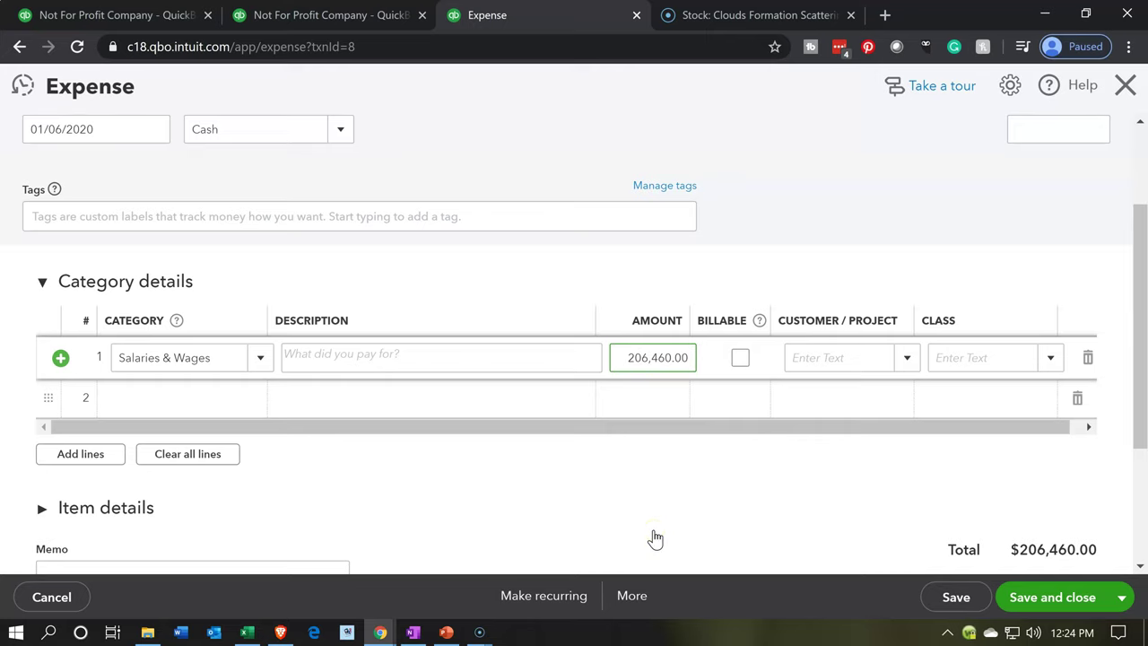
pyautogui.click(654, 536)
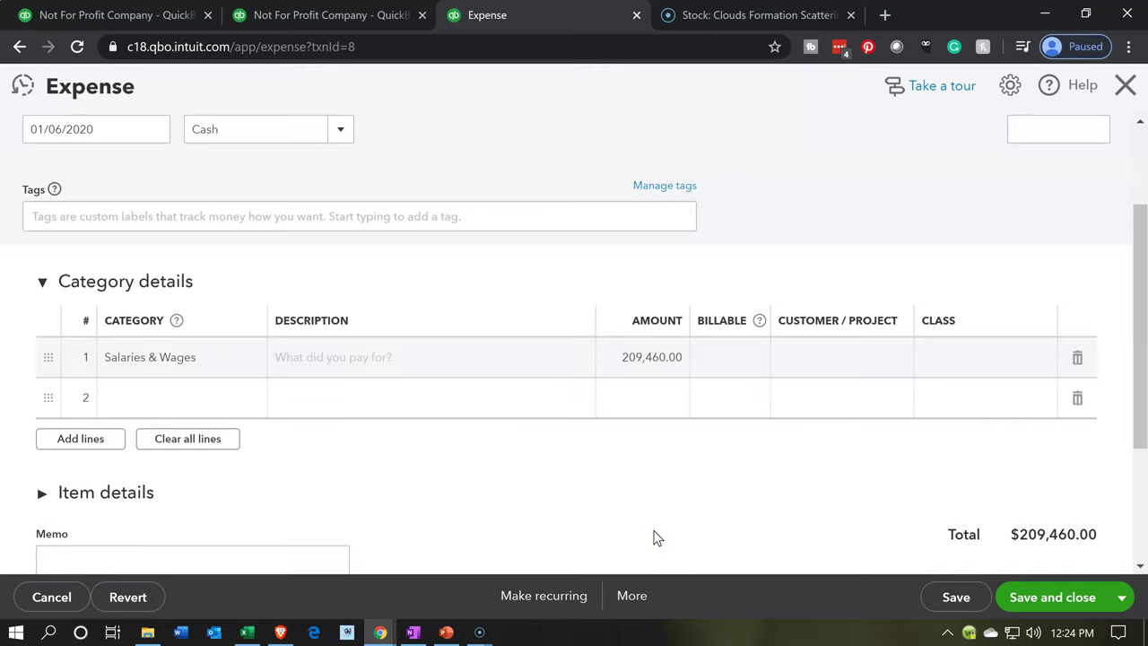
pyautogui.click(1031, 604)
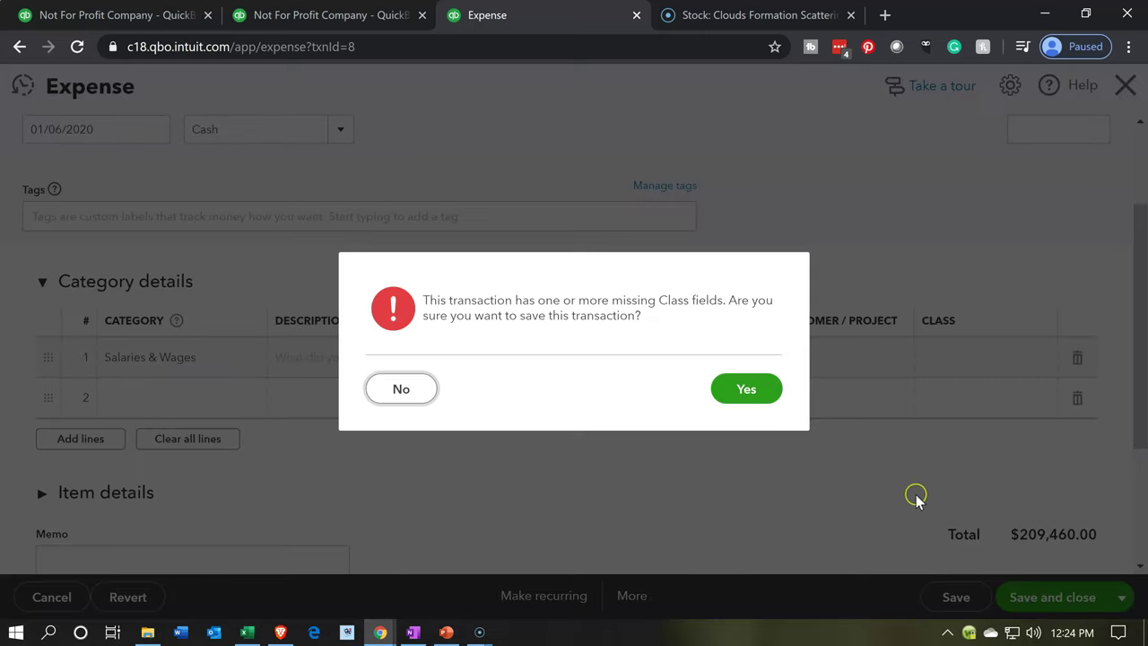
pyautogui.click(744, 394)
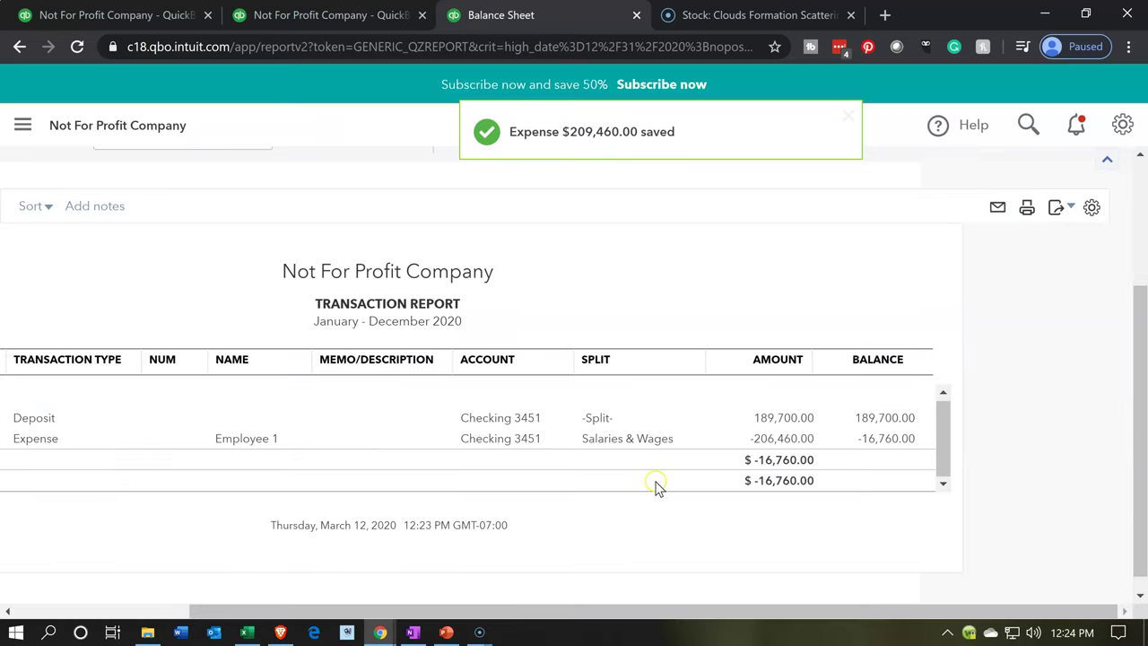
# Go back to the report list and open the Balance Sheet from the favorites.
pyautogui.click(40, 132)
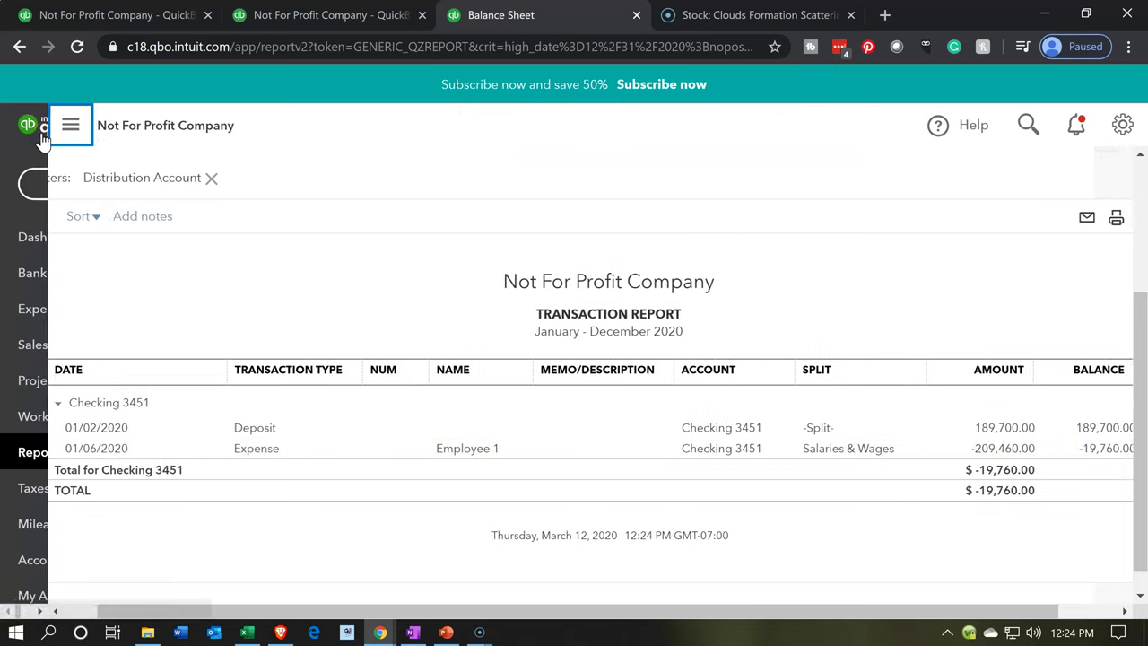
pyautogui.click(77, 448)
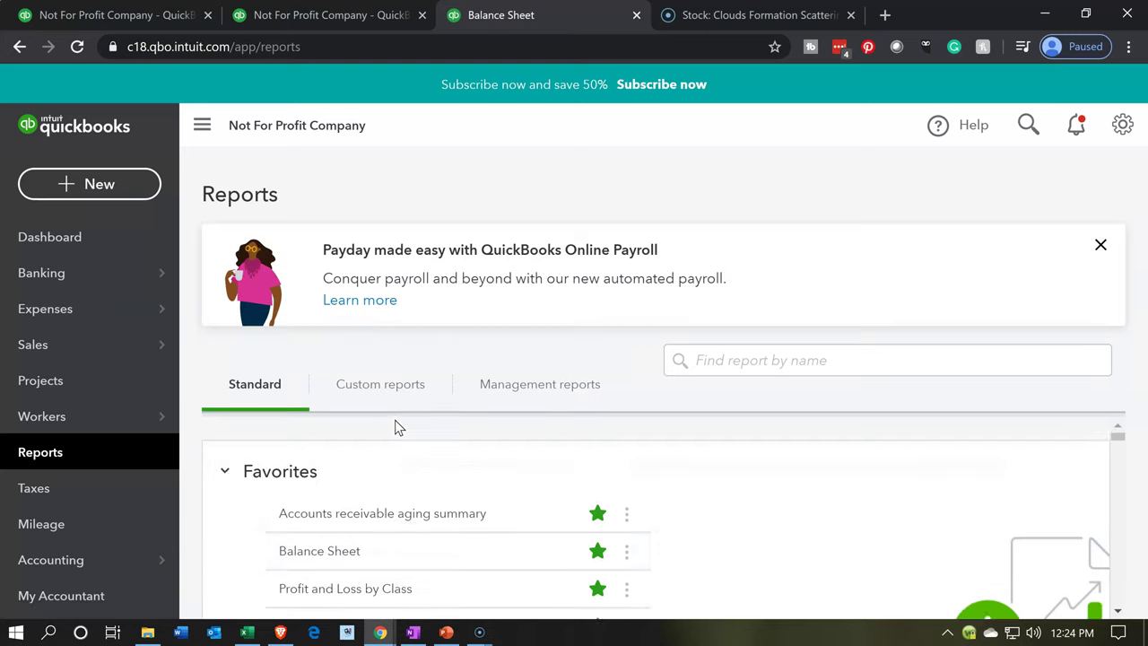
pyautogui.click(381, 525)
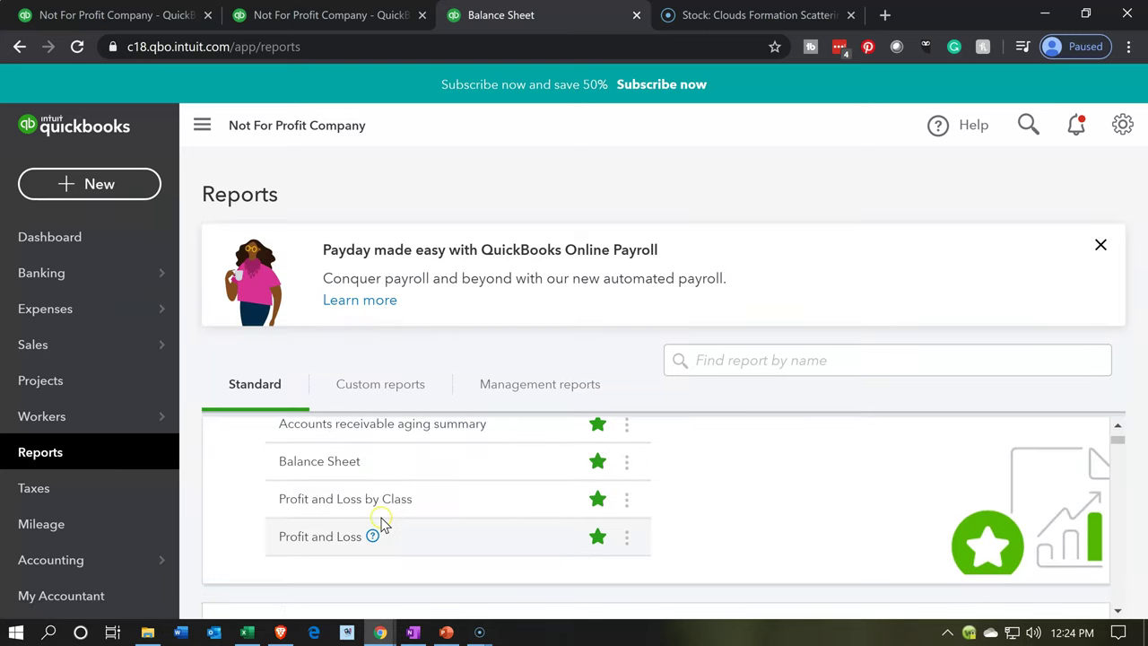
pyautogui.click(331, 466)
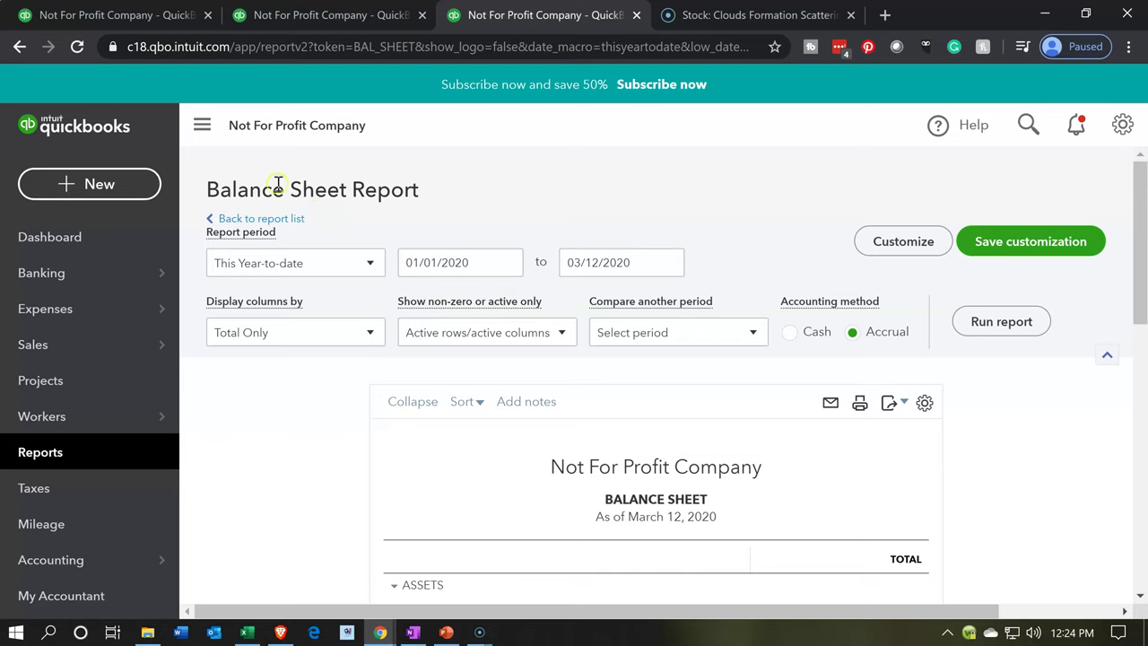
# Collapse the navigation menu, enlarge the Balance Sheet, and review the bank account balances.
pyautogui.click(203, 125)
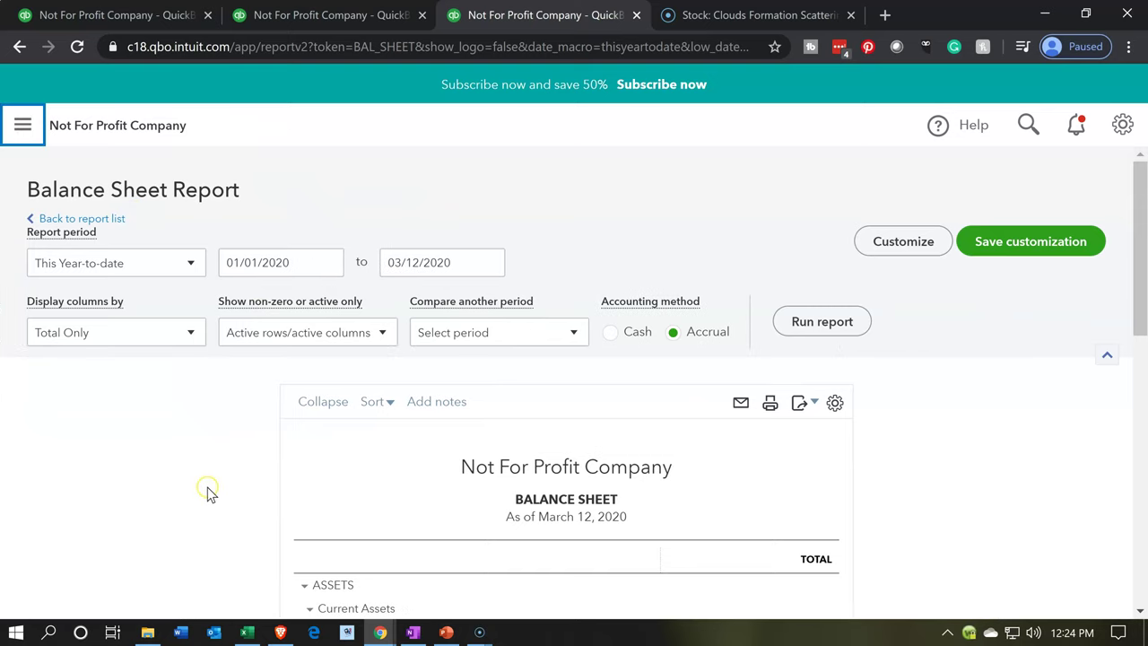
pyautogui.hotkey('ctrl', '+')
pyautogui.hotkey('ctrl', '+')
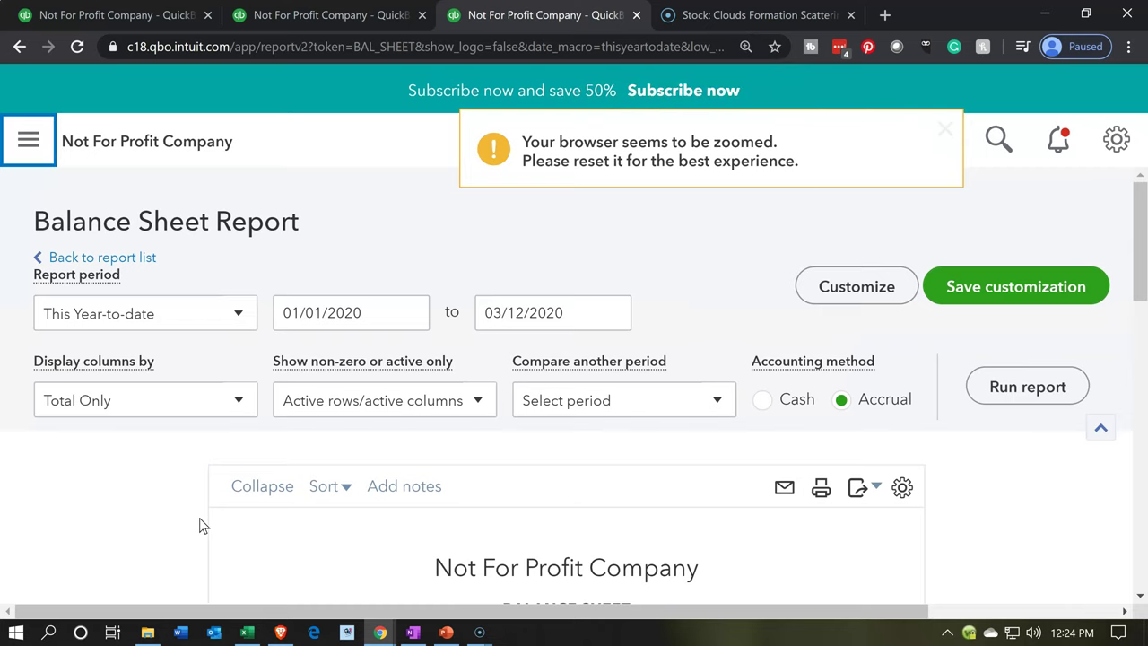
pyautogui.scroll(-4, 199, 518)
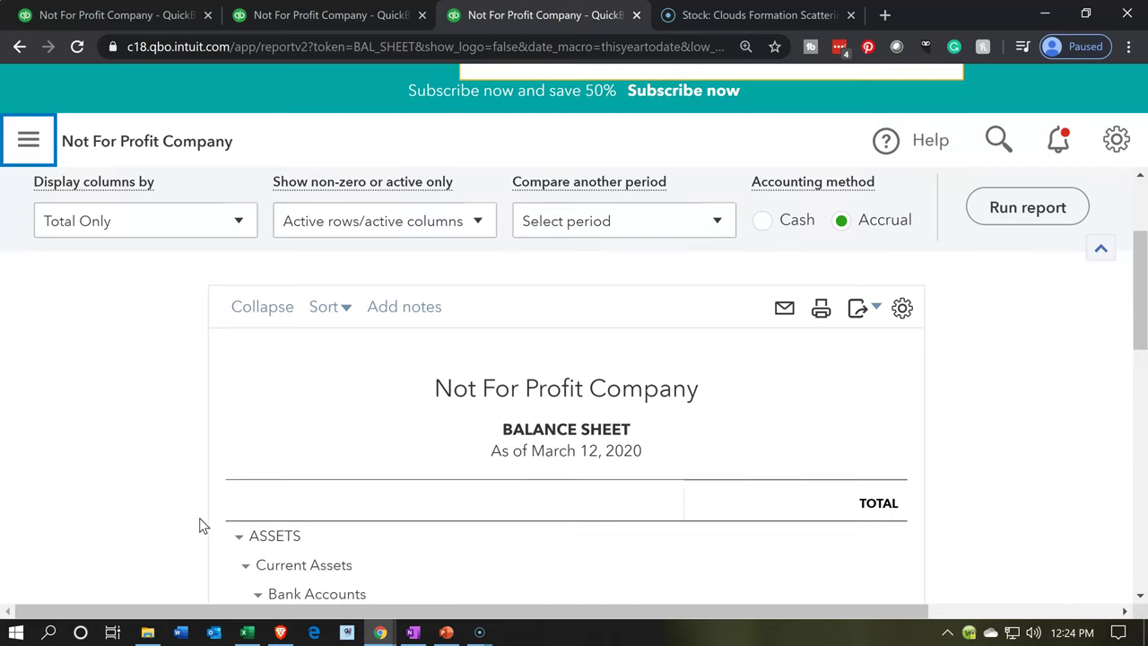
pyautogui.scroll(-1, 199, 517)
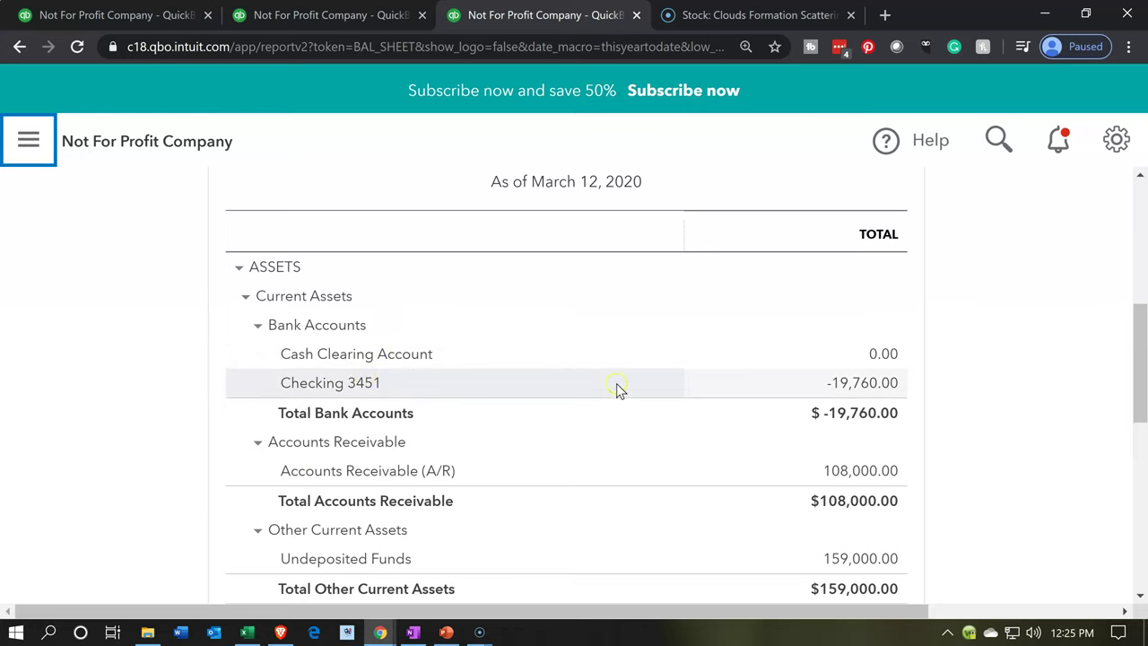
# Inspect the transactions behind the checking account balance and compare the salaries payment with journal entry 3 in the Excel workbook.
pyautogui.click(823, 386)
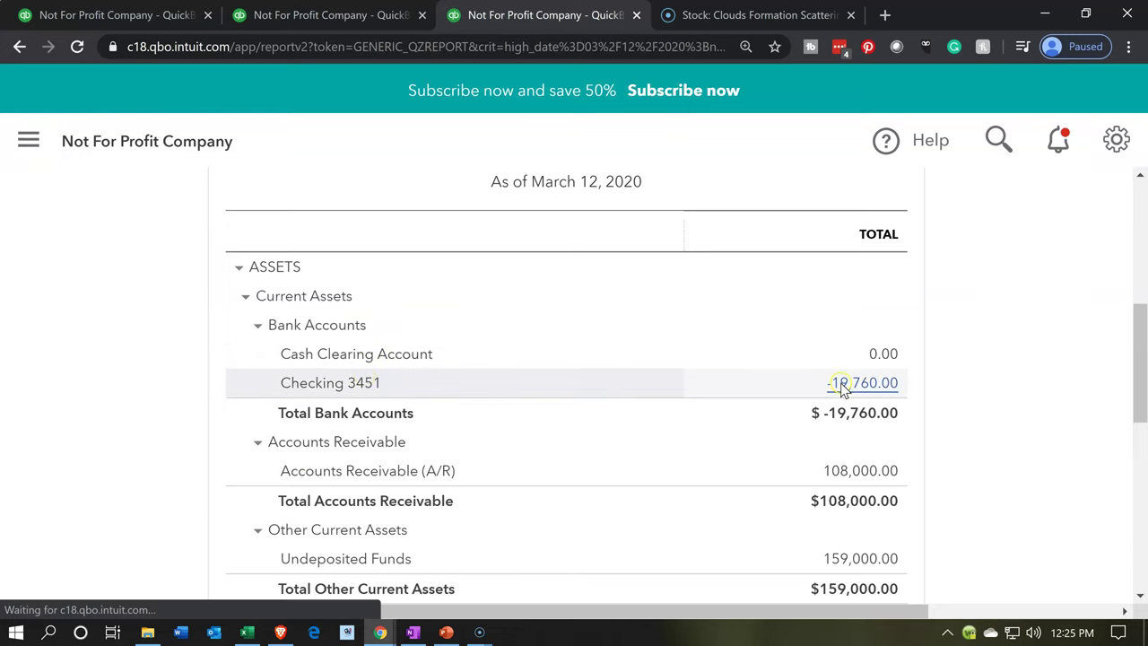
pyautogui.scroll(-1, 843, 385)
pyautogui.scroll(-1, 822, 407)
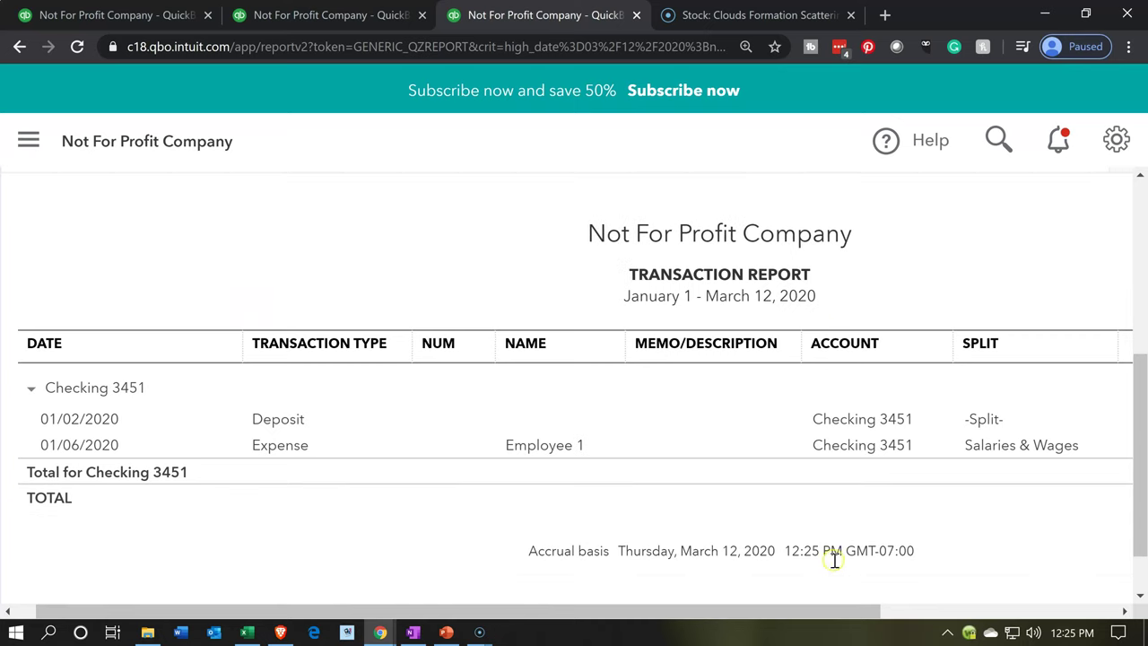
pyautogui.moveTo(837, 609); pyautogui.dragTo(1043, 607)
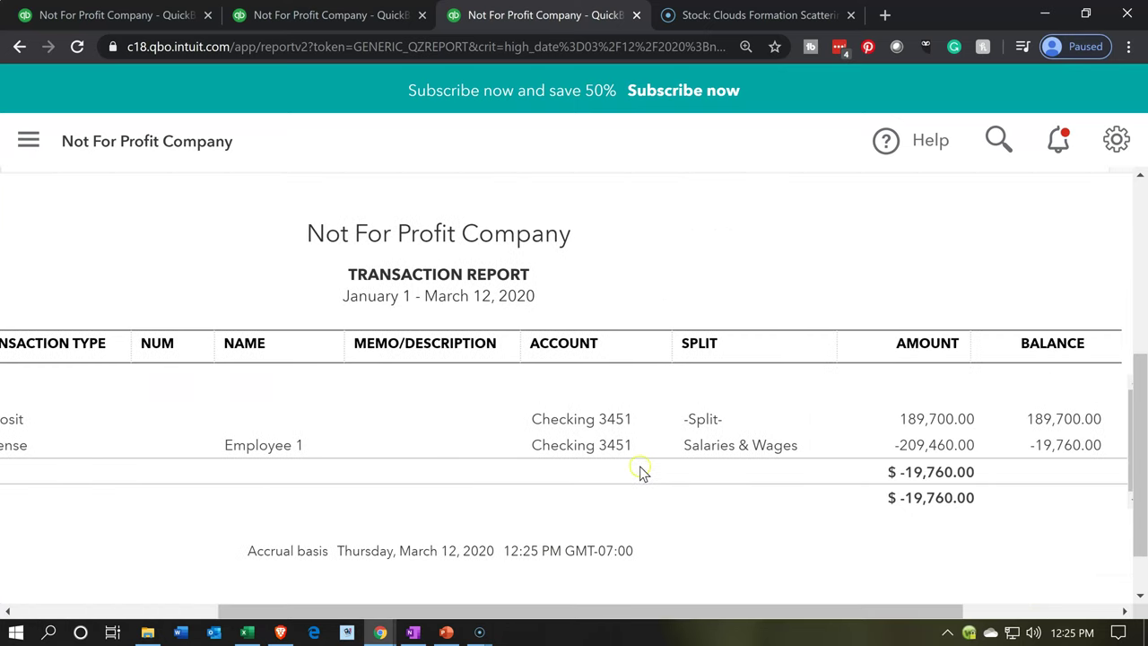
pyautogui.click(253, 633)
pyautogui.click(415, 365)
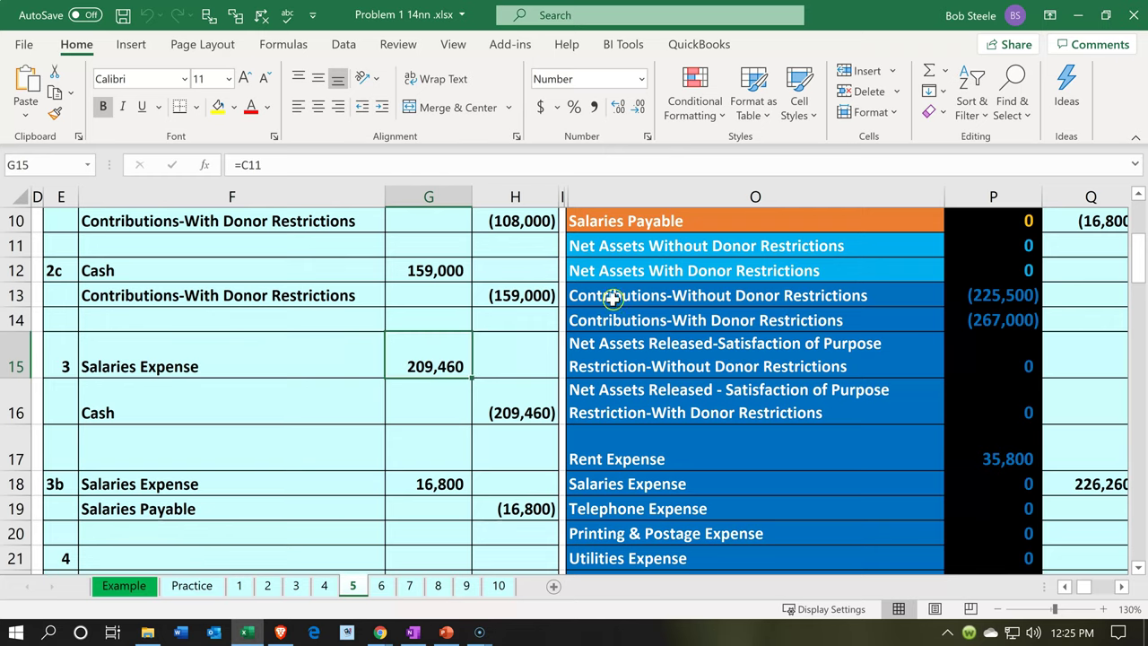
pyautogui.click(1075, 15)
# Return from the checking account's transaction report to the Balance Sheet summary and review its asset section.
pyautogui.scroll(4, 185, 343)
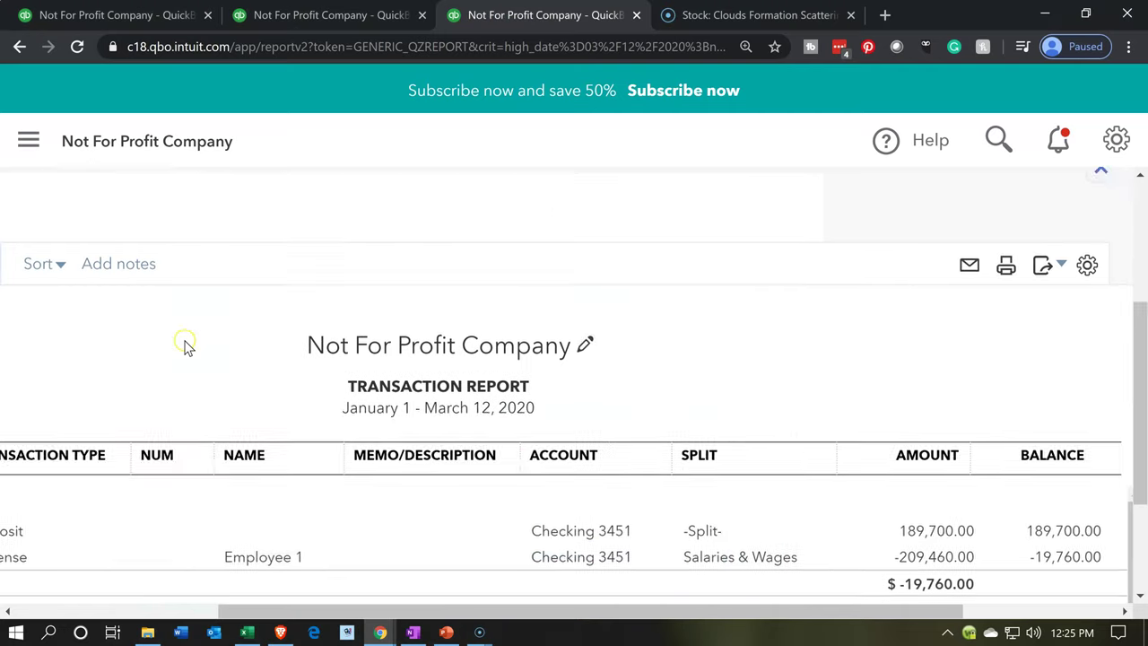
pyautogui.click(149, 260)
pyautogui.scroll(-5, 163, 272)
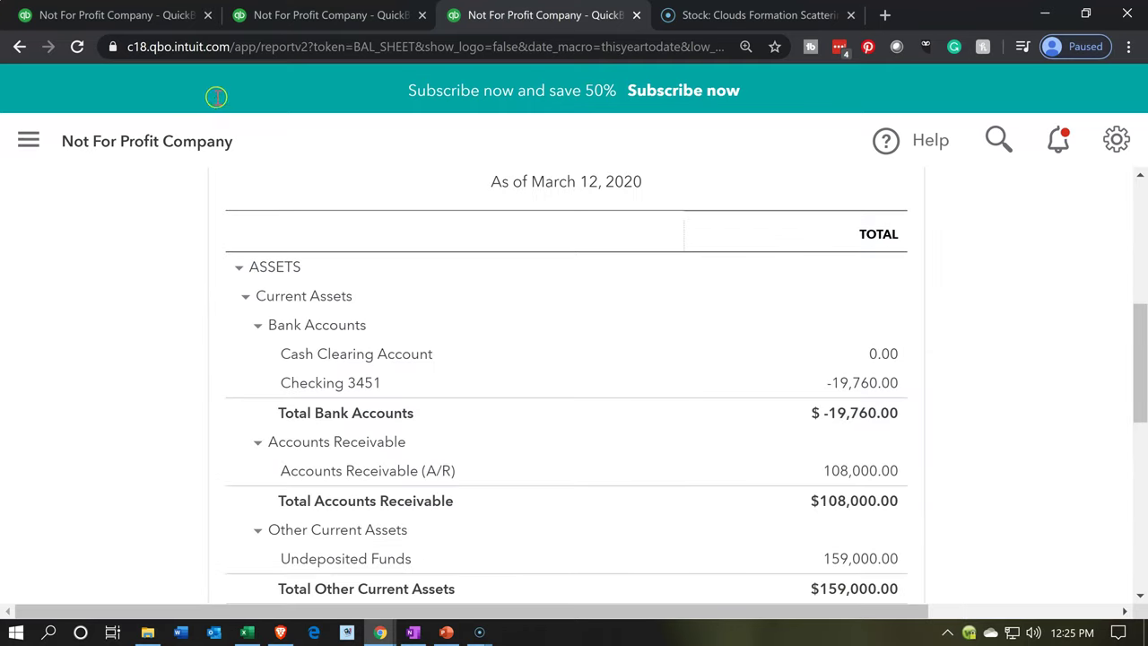
# Switch to the Profit and Loss by class report and open the transactions behind Salaries & Wages under Not Specified.
pyautogui.click(330, 17)
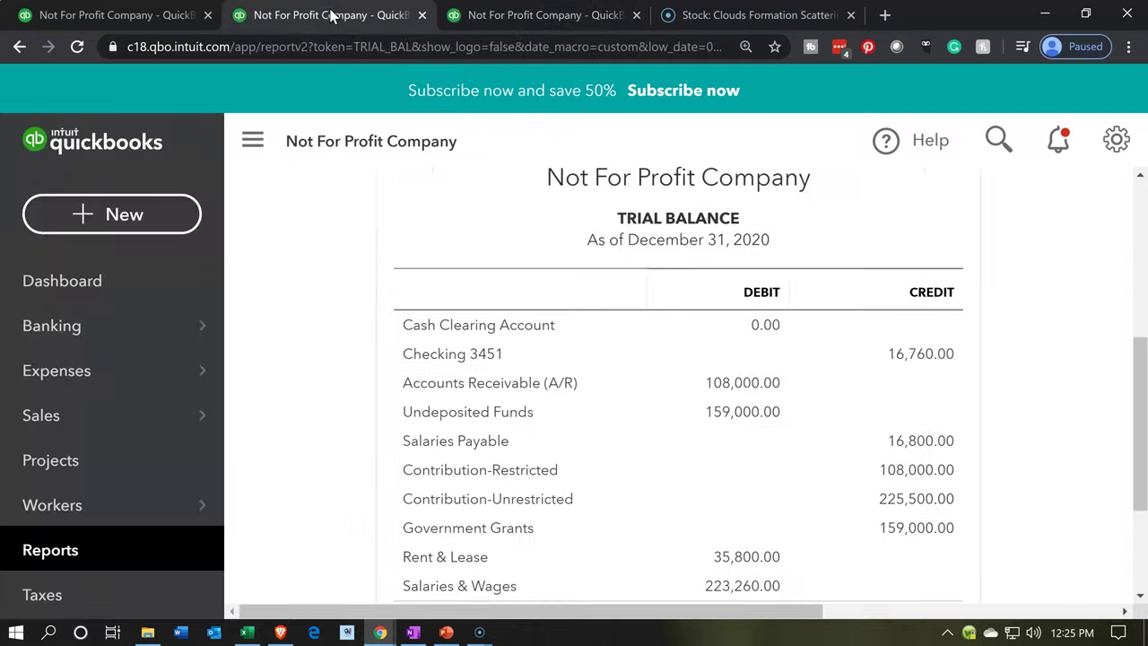
pyautogui.scroll(-3, 191, 269)
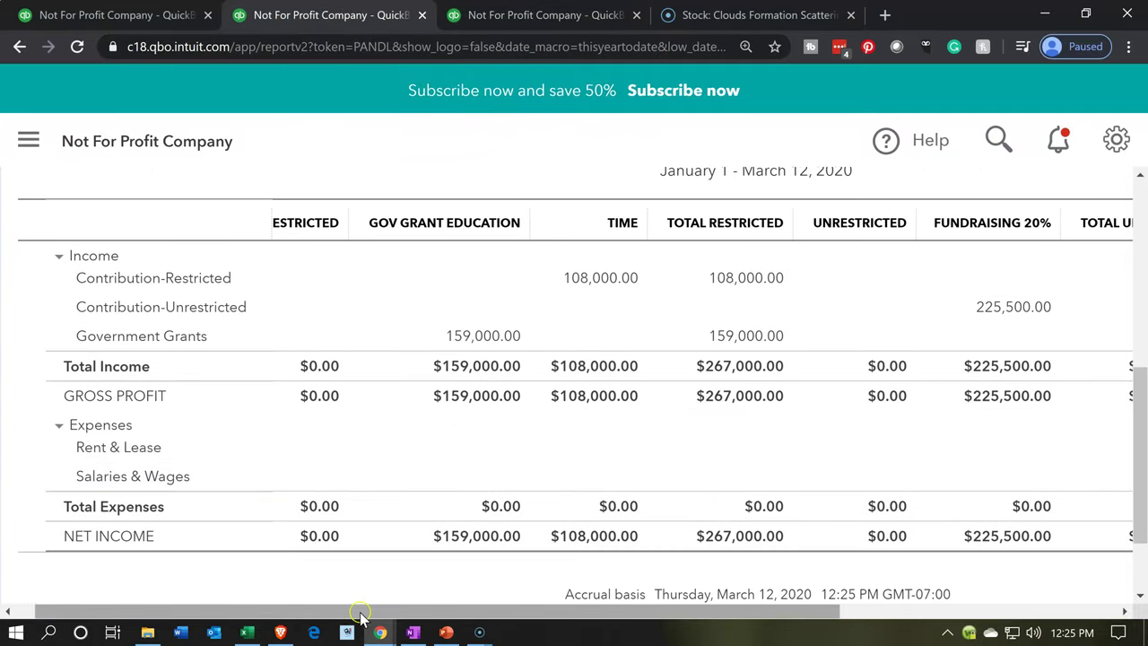
pyautogui.moveTo(674, 615); pyautogui.dragTo(871, 610)
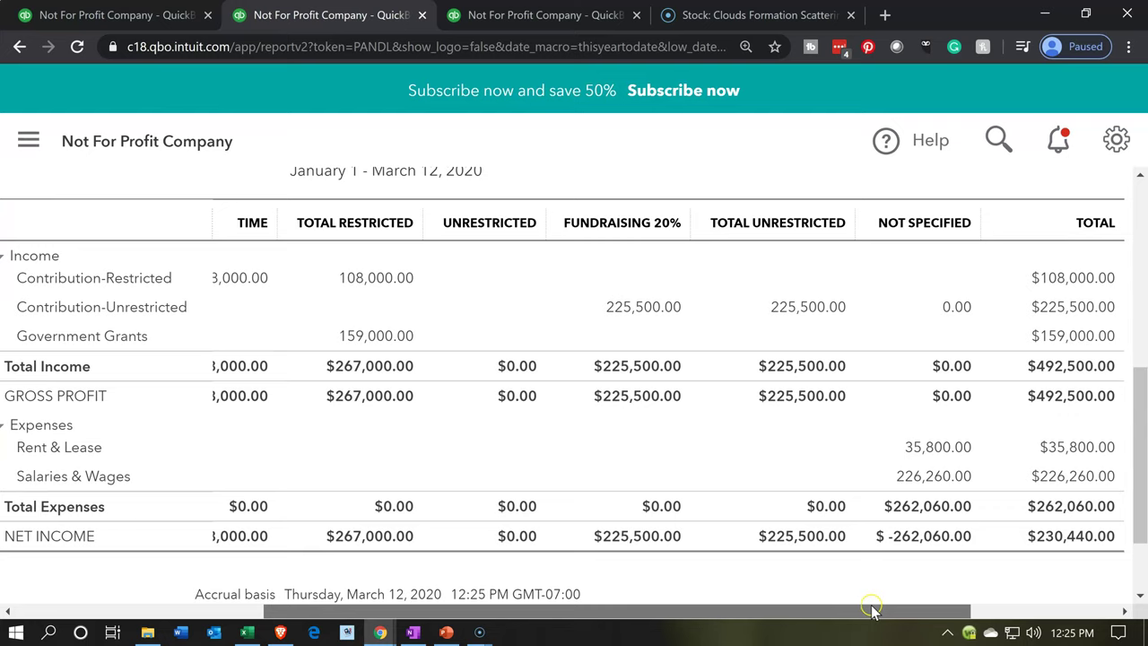
pyautogui.click(926, 484)
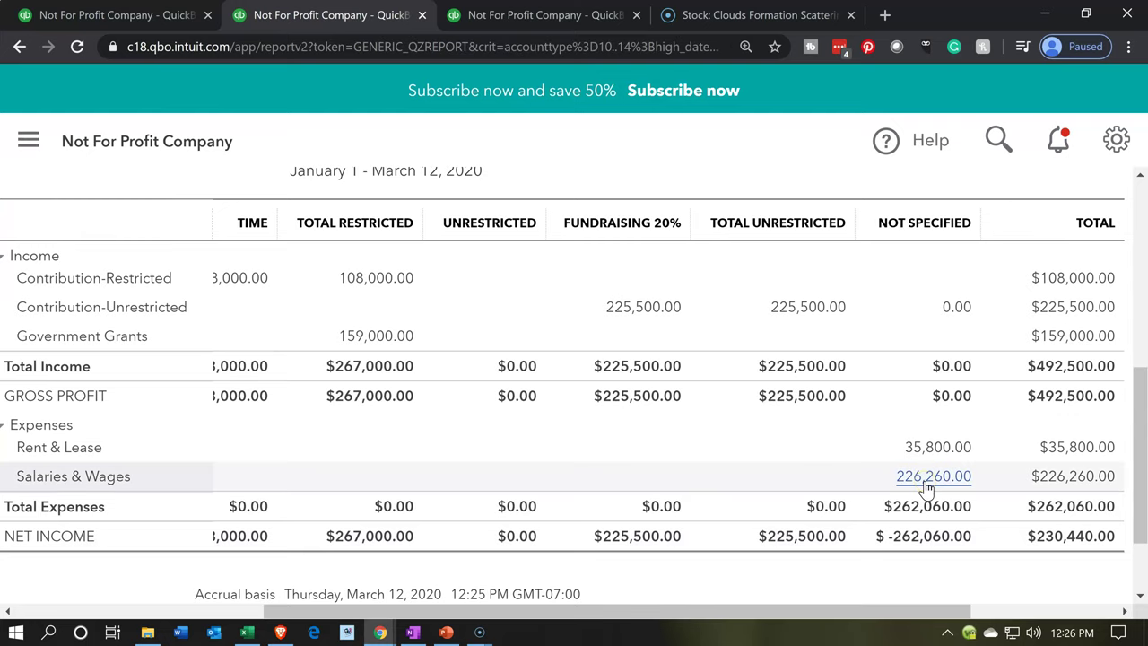